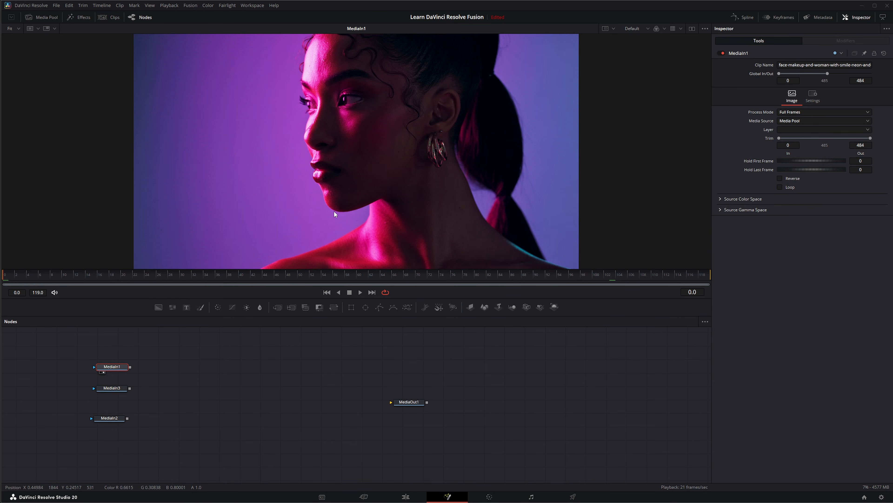
Add an Ellipse mask to MediaIn1, viewing the mask by itself and the masked clip.
{"action": "left_click", "coordinate": [81, 18]}
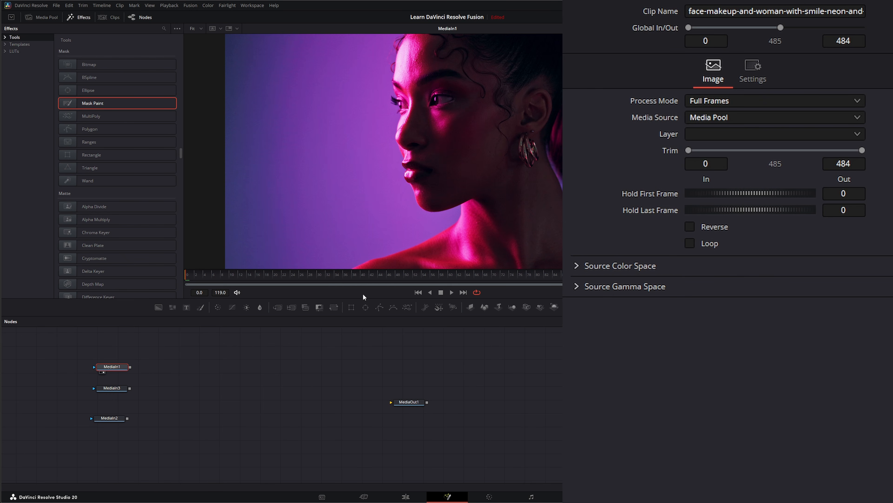
{"action": "left_click_drag", "start_coordinate": [365, 307], "coordinate": [300, 364]}
{"action": "left_click_drag", "start_coordinate": [59, 366], "coordinate": [96, 366]}
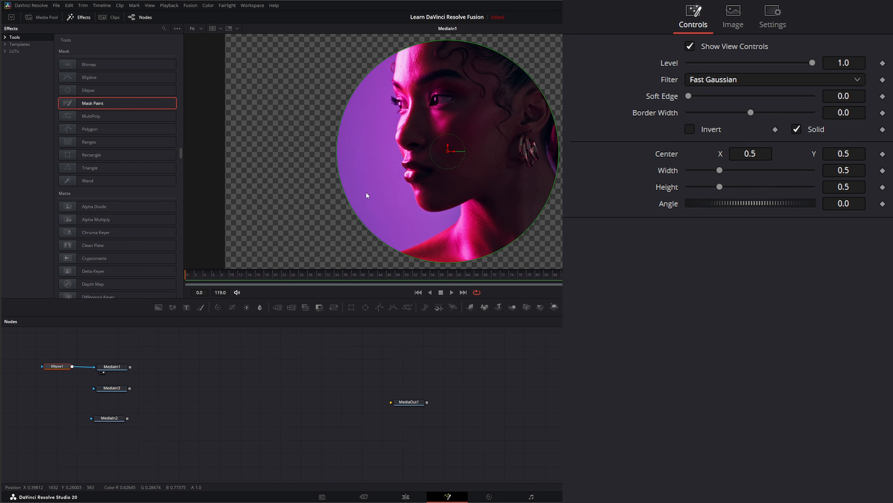
{"action": "left_click", "coordinate": [84, 17]}
{"action": "left_click_drag", "start_coordinate": [59, 367], "coordinate": [241, 210]}
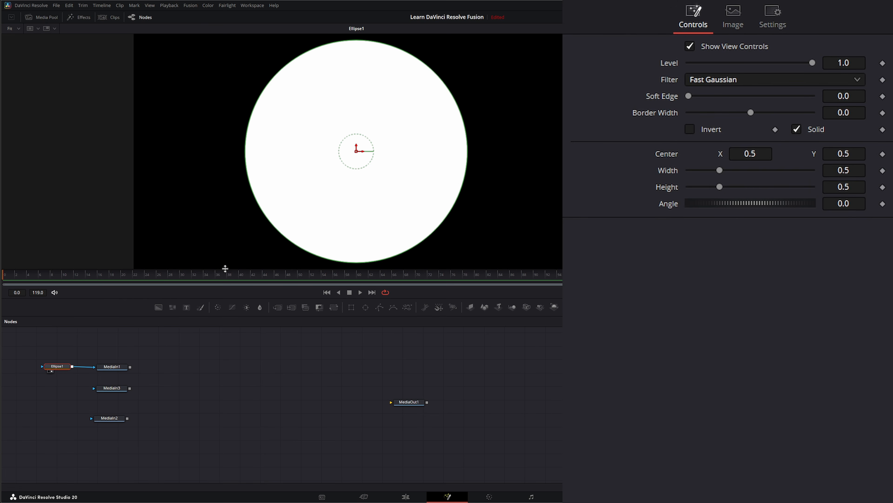
{"action": "left_click_drag", "start_coordinate": [116, 368], "coordinate": [226, 182]}
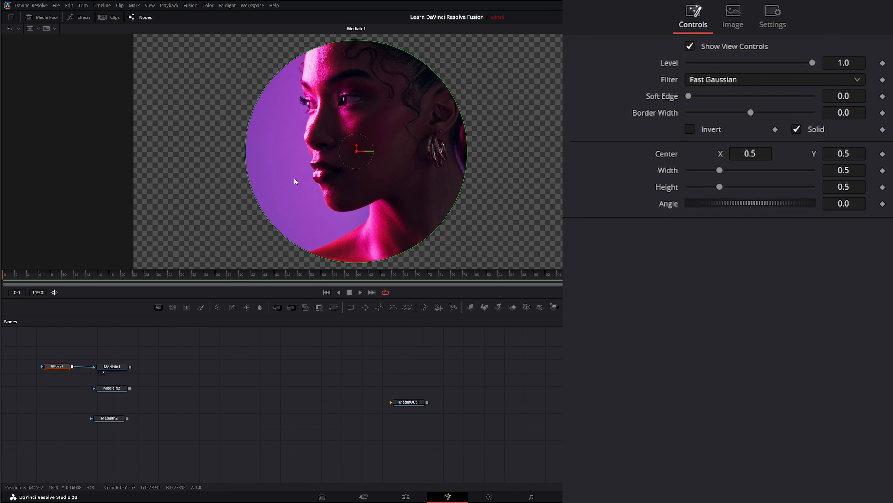
Resize the ellipse mask to a width of about 0.618, checking its framing on the clip's first and last frames.
{"action": "left_click_drag", "start_coordinate": [246, 151], "coordinate": [264, 152]}
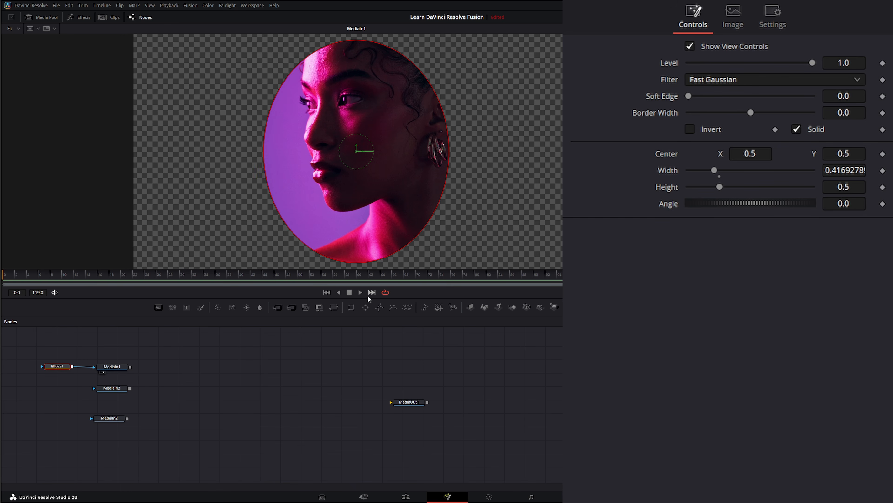
{"action": "left_click", "coordinate": [371, 293]}
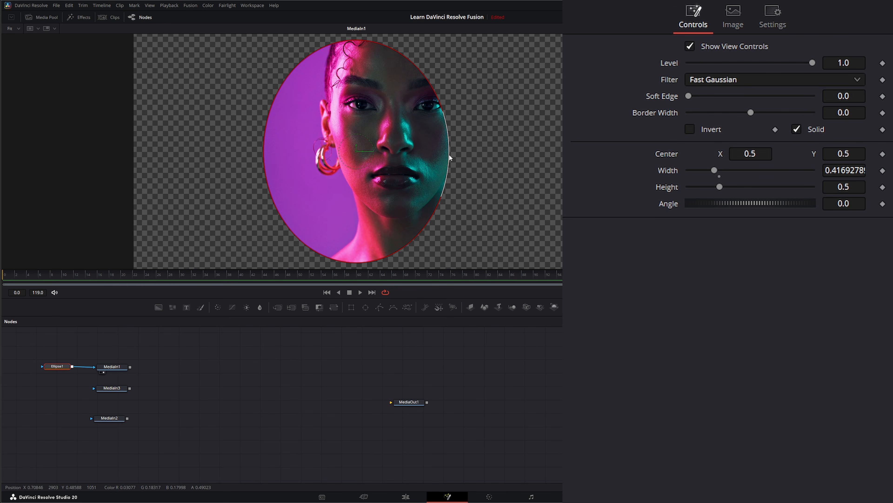
{"action": "left_click_drag", "start_coordinate": [449, 155], "coordinate": [494, 158]}
{"action": "left_click", "coordinate": [331, 292]}
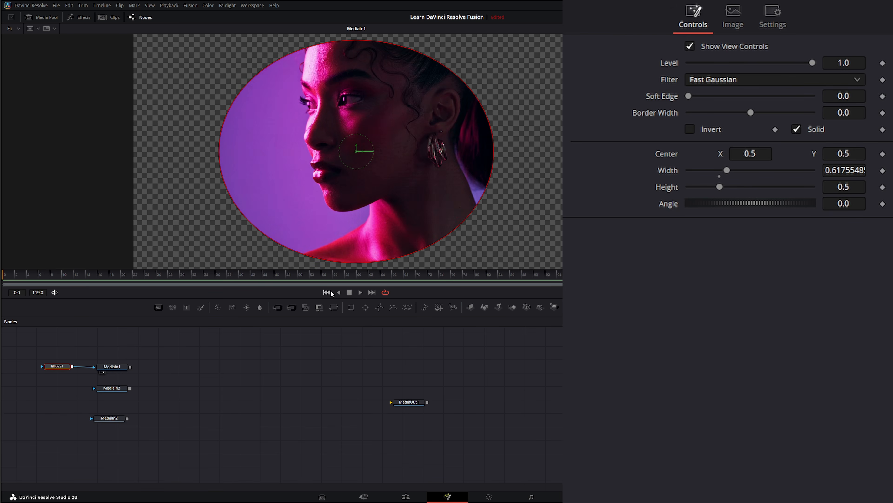
Animate the ellipse by keyframing its width and height at frame 0 and narrowing the width to about 0.418 on the last frame.
{"action": "left_click", "coordinate": [882, 171]}
{"action": "left_click", "coordinate": [883, 186]}
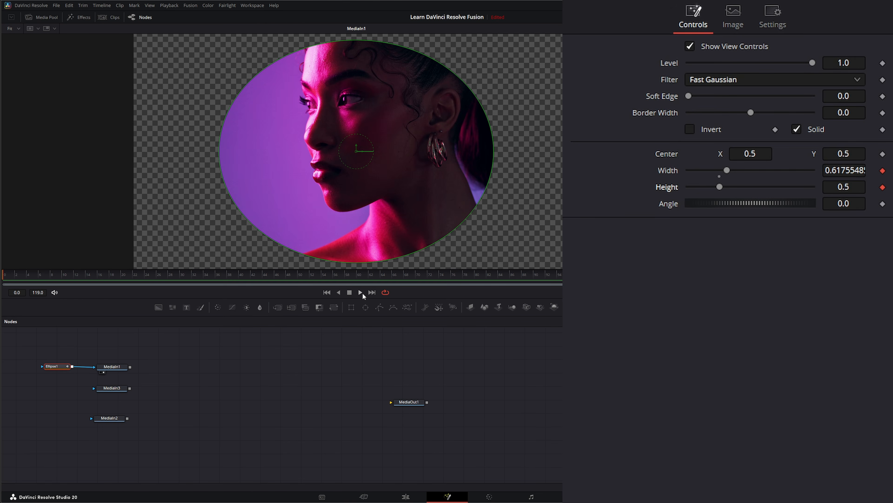
{"action": "left_click", "coordinate": [371, 292]}
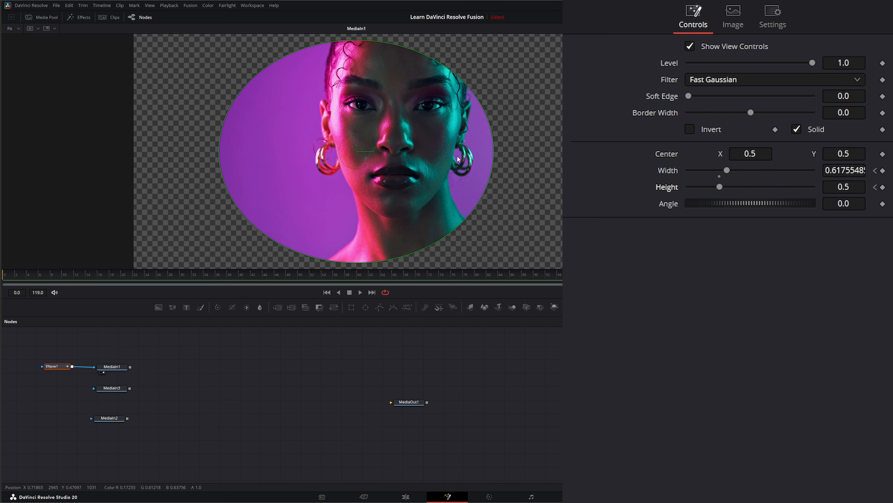
{"action": "left_click_drag", "start_coordinate": [494, 149], "coordinate": [449, 150]}
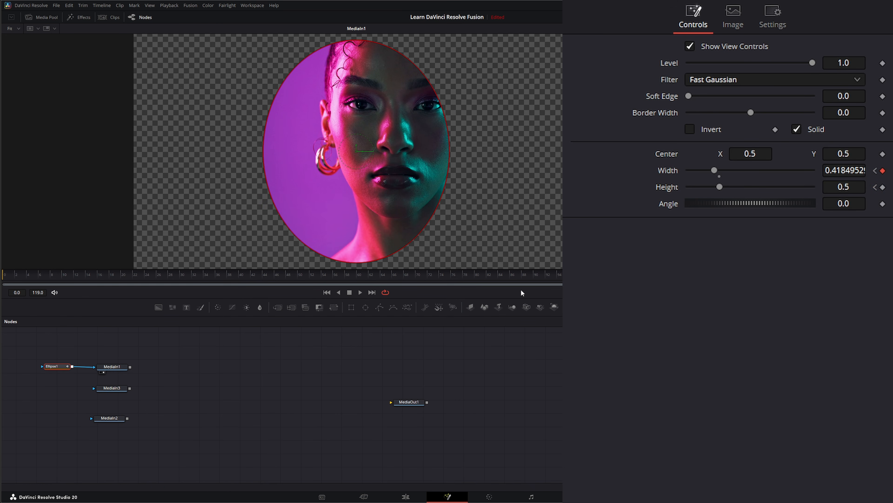
{"action": "left_click", "coordinate": [329, 292]}
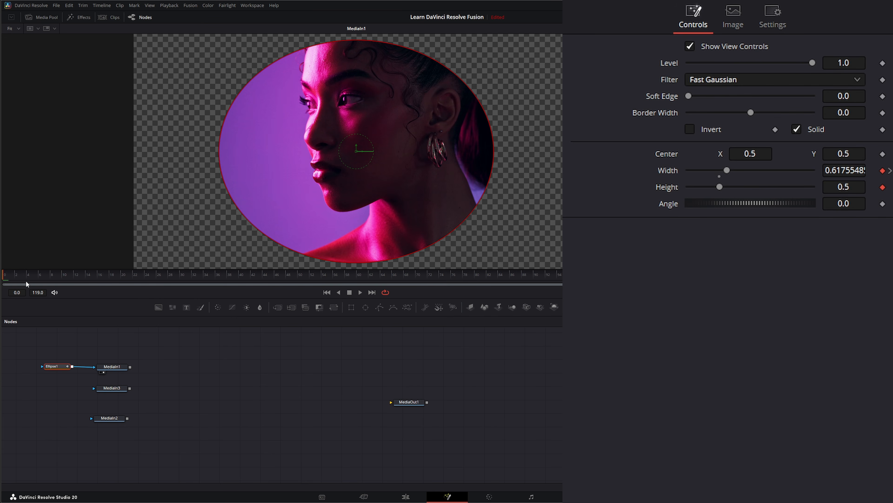
{"action": "mouse_move", "coordinate": [6, 274]}
{"action": "left_mouse_down"}
{"action": "mouse_move", "coordinate": [564, 294]}
{"action": "mouse_move", "coordinate": [126, 301]}
{"action": "mouse_move", "coordinate": [211, 282]}
{"action": "mouse_move", "coordinate": [485, 276]}
{"action": "mouse_move", "coordinate": [419, 294]}
{"action": "mouse_move", "coordinate": [105, 291]}
{"action": "mouse_move", "coordinate": [125, 280]}
{"action": "mouse_move", "coordinate": [329, 292]}
{"action": "mouse_move", "coordinate": [2, 280]}
{"action": "left_mouse_up"}
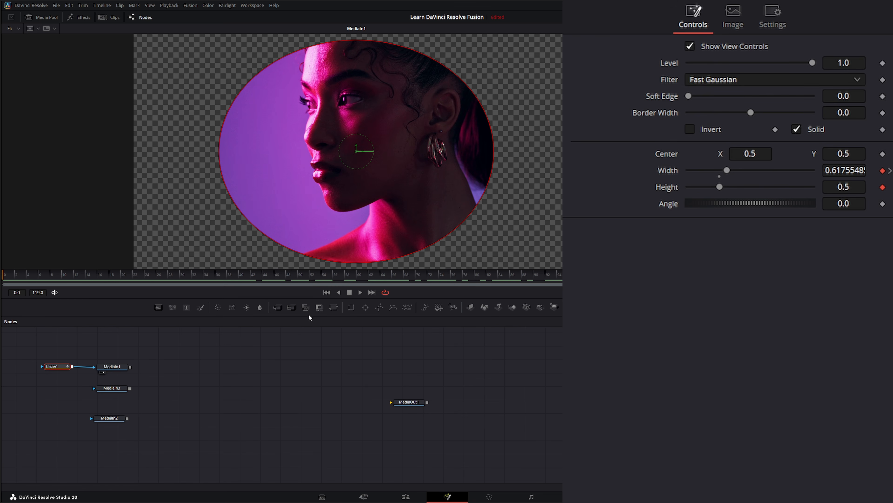
Merge the masked MediaIn1 as foreground over MediaIn3 and place the Ellipse1 node above MediaIn1.
{"action": "left_click_drag", "start_coordinate": [278, 307], "coordinate": [301, 253]}
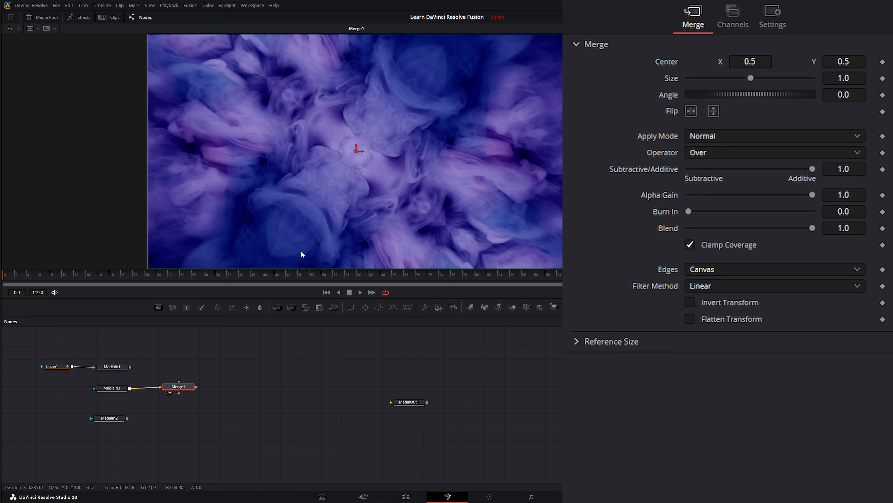
{"action": "left_click_drag", "start_coordinate": [130, 367], "coordinate": [180, 383]}
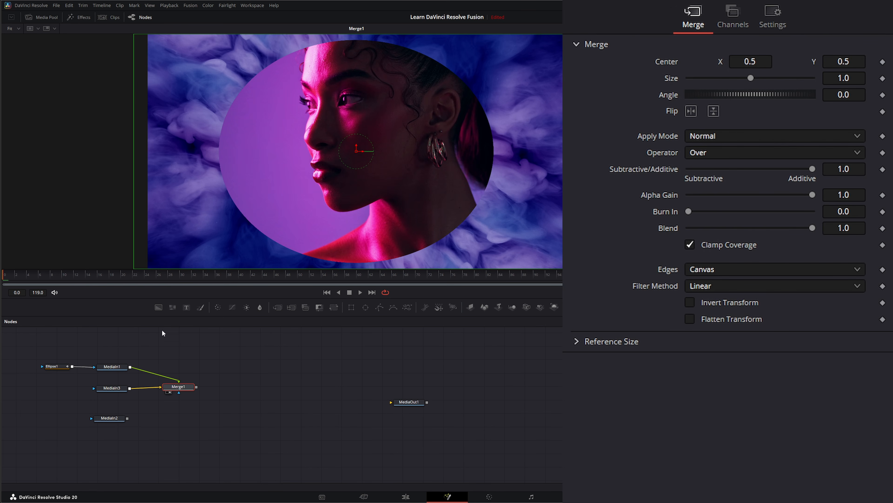
{"action": "left_click_drag", "start_coordinate": [55, 368], "coordinate": [117, 345]}
{"action": "mouse_move", "coordinate": [180, 395]}
{"action": "left_mouse_down"}
{"action": "mouse_move", "coordinate": [217, 421]}
{"action": "mouse_move", "coordinate": [193, 406]}
{"action": "mouse_move", "coordinate": [173, 416]}
{"action": "mouse_move", "coordinate": [186, 404]}
{"action": "left_mouse_up"}
View MediaIn1, MediaIn3 and Merge1 in turn to compare their frame resolutions.
{"action": "left_click", "coordinate": [116, 368]}
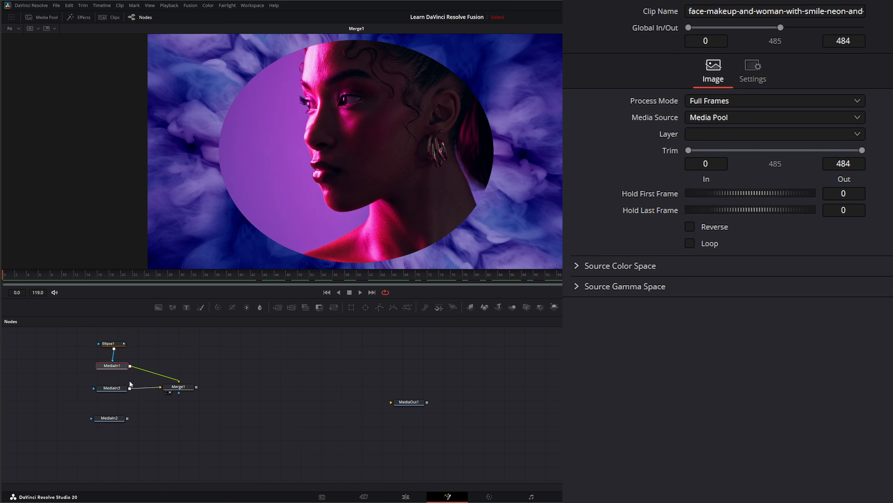
{"action": "key", "text": "2"}
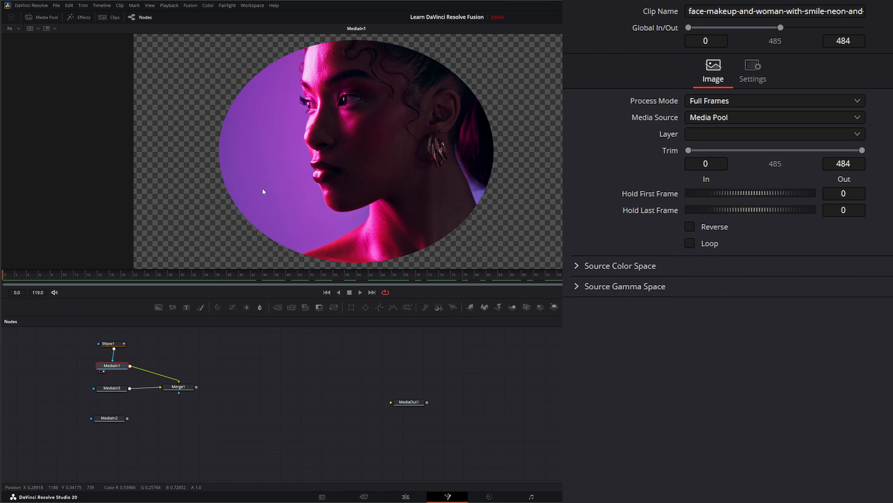
{"action": "left_click_drag", "start_coordinate": [470, 81], "coordinate": [441, 126]}
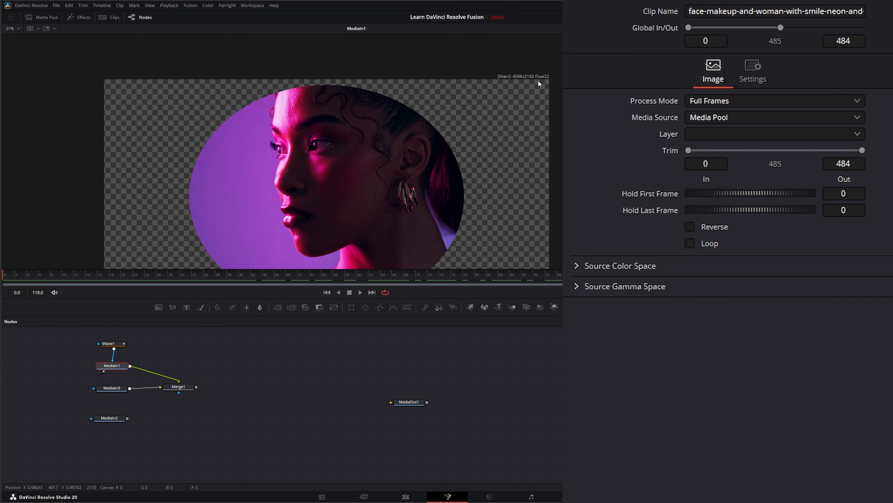
{"action": "left_click_drag", "start_coordinate": [118, 390], "coordinate": [267, 214]}
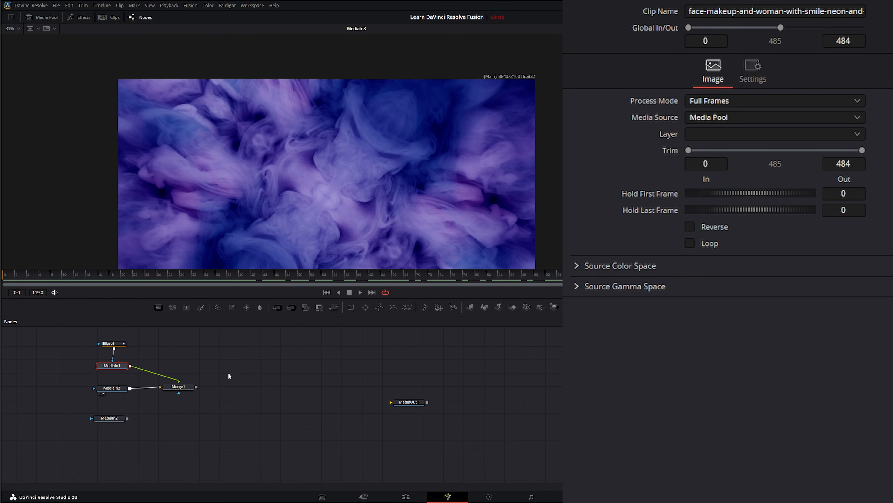
{"action": "left_click_drag", "start_coordinate": [178, 386], "coordinate": [354, 183]}
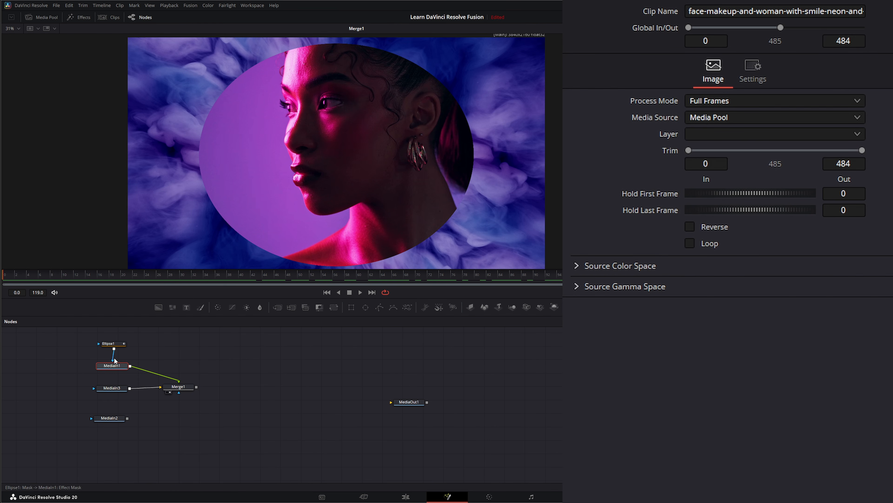
Reconnect the ellipse from MediaIn1 to the effect mask input of Merge1 and tidy the Ellipse1 node above MediaIn1.
{"action": "left_click_drag", "start_coordinate": [114, 345], "coordinate": [152, 339]}
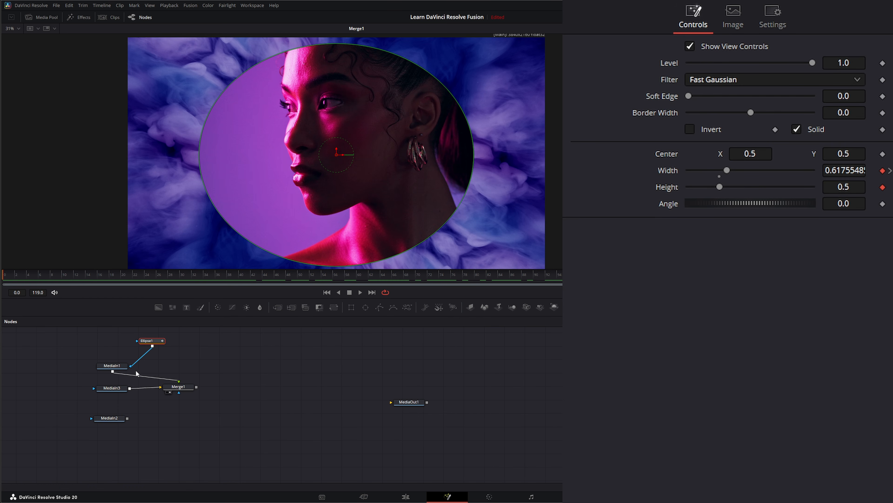
{"action": "left_click_drag", "start_coordinate": [133, 368], "coordinate": [178, 391]}
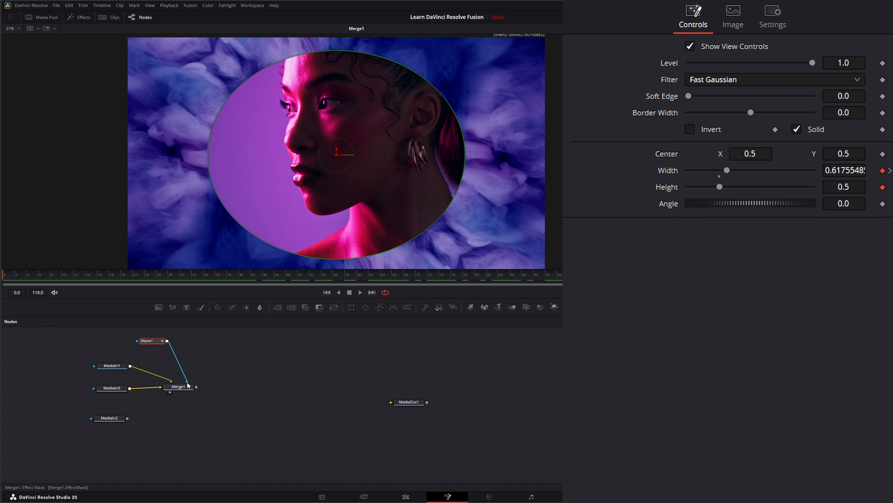
{"action": "left_click_drag", "start_coordinate": [154, 342], "coordinate": [115, 343]}
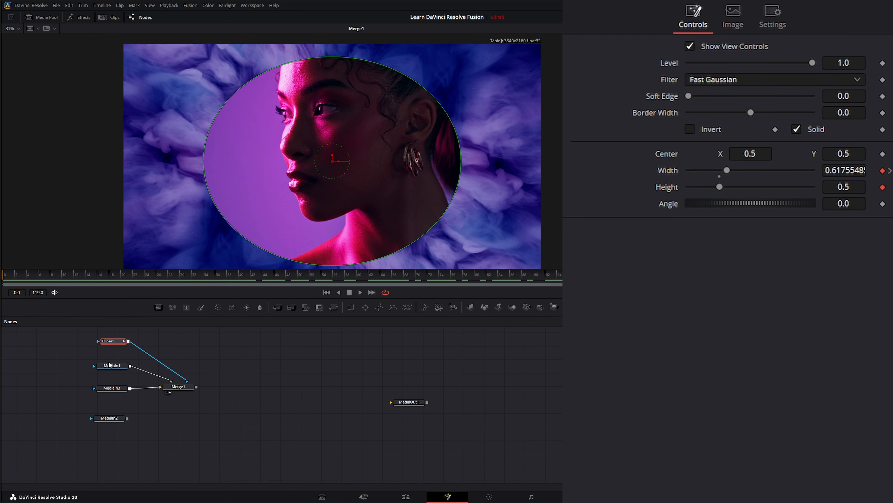
Move MediaIn1 above Merge1 and insert a Crop node after it with an X offset of 87.
{"action": "left_click_drag", "start_coordinate": [109, 365], "coordinate": [187, 343]}
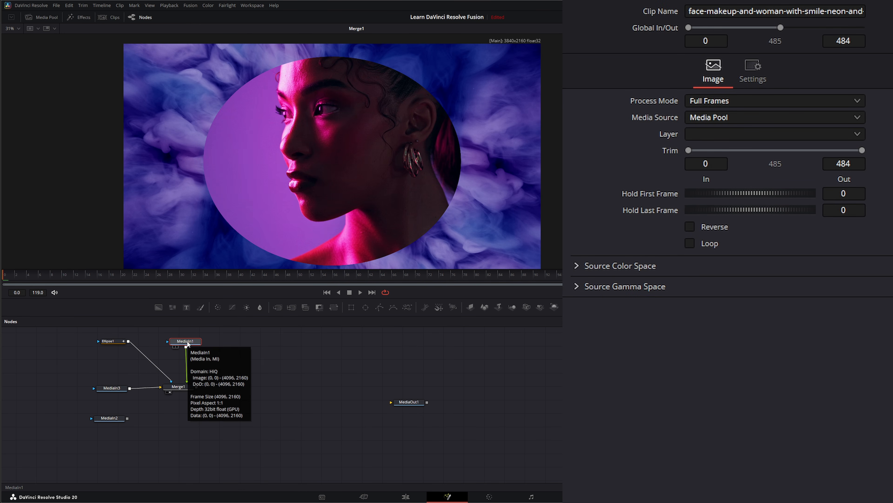
{"action": "key", "text": "shift+space"}
{"action": "type", "text": "crop"}
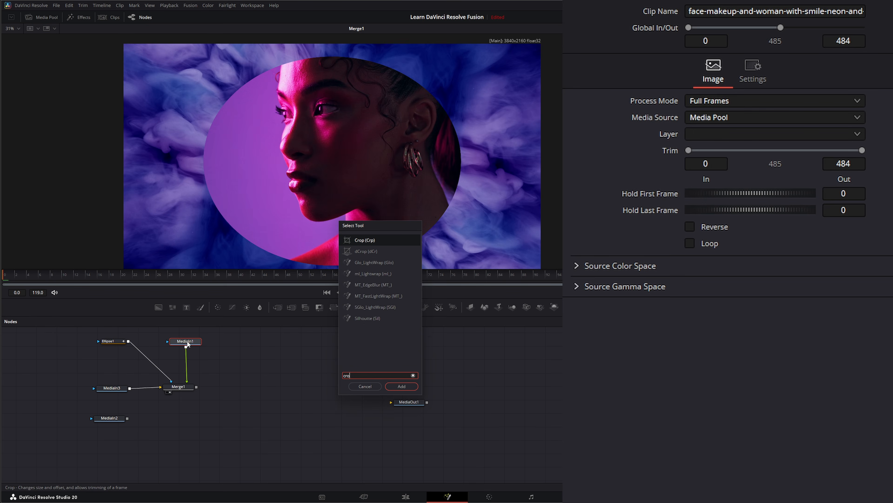
{"action": "key", "text": "Return"}
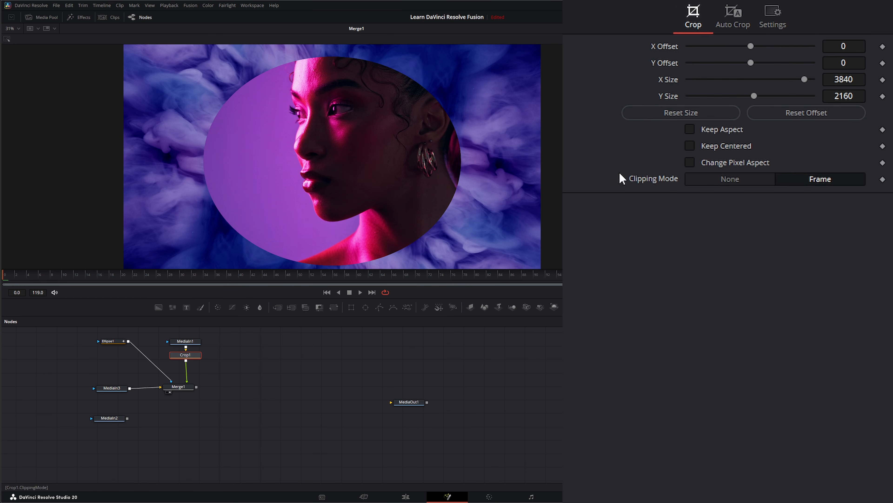
{"action": "left_click_drag", "start_coordinate": [838, 46], "coordinate": [869, 46]}
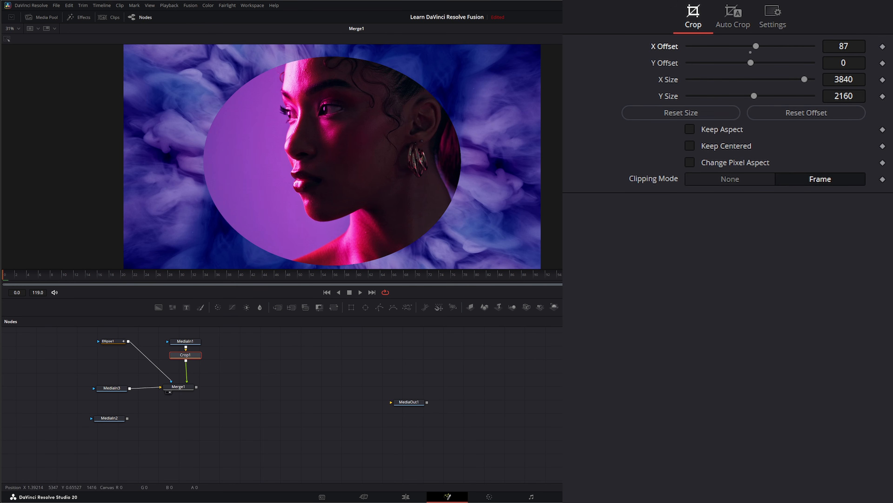
Set the ellipse mask's soft edge to about 0.183 while the composition plays, and stop playback.
{"action": "left_click", "coordinate": [361, 293]}
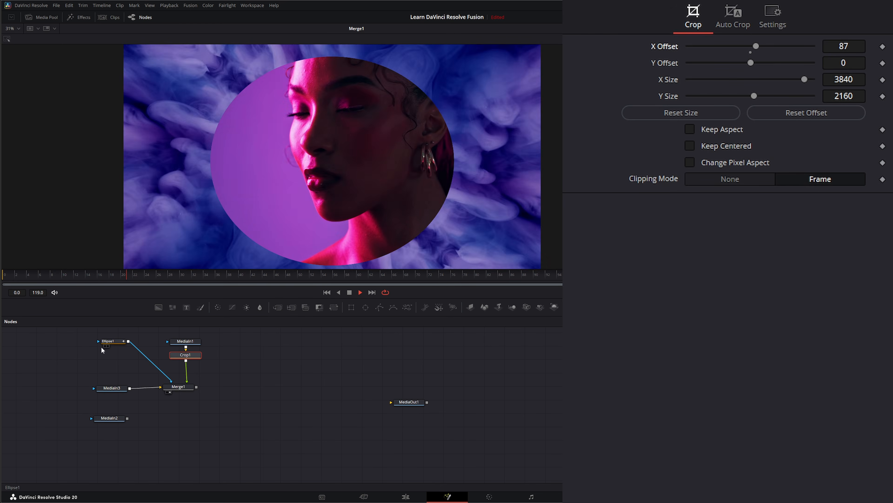
{"action": "left_click", "coordinate": [111, 341]}
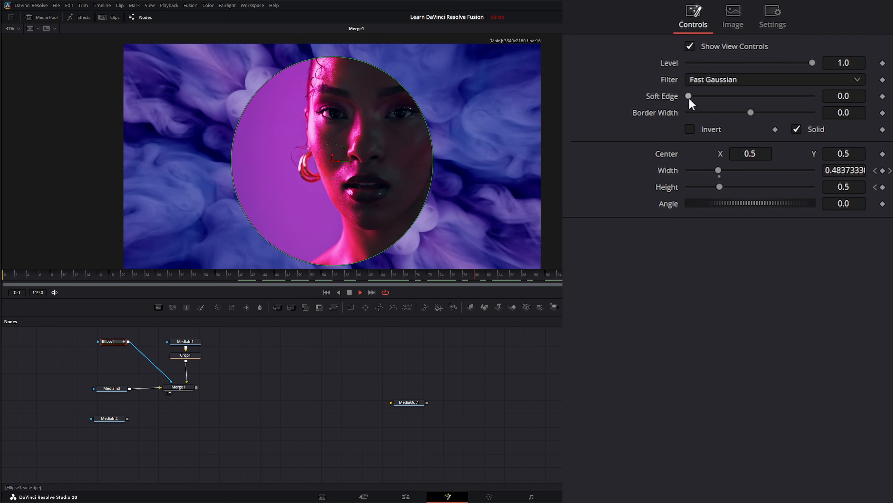
{"action": "left_click_drag", "start_coordinate": [690, 95], "coordinate": [802, 101]}
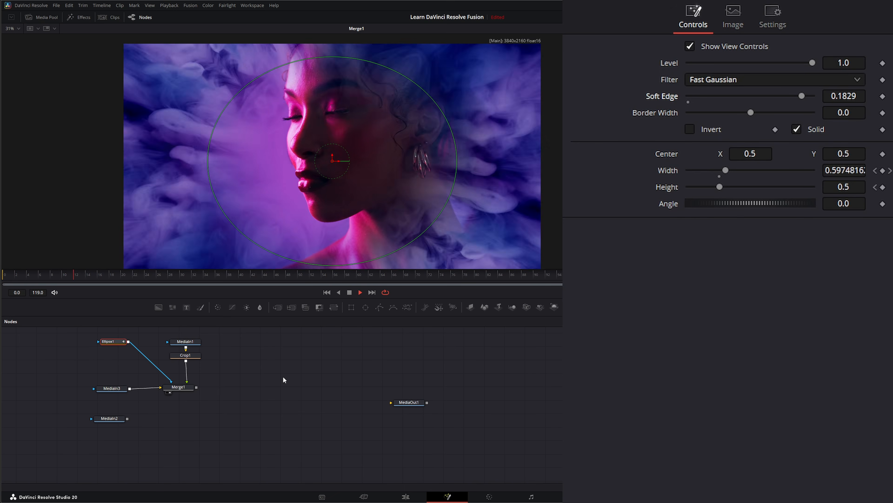
{"action": "left_click", "coordinate": [350, 292]}
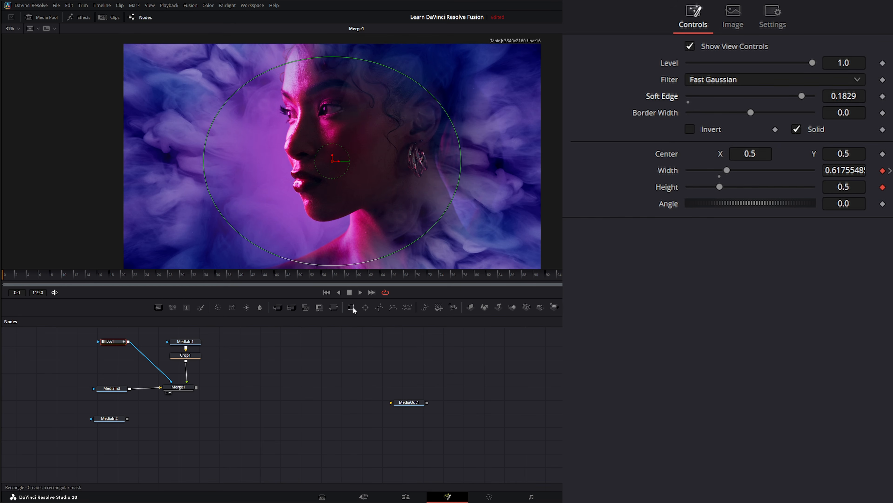
Replace the ellipse with a Rectangle mask on Merge1, sized about 0.59 wide and 0.73 high.
{"action": "left_click_drag", "start_coordinate": [345, 307], "coordinate": [170, 385]}
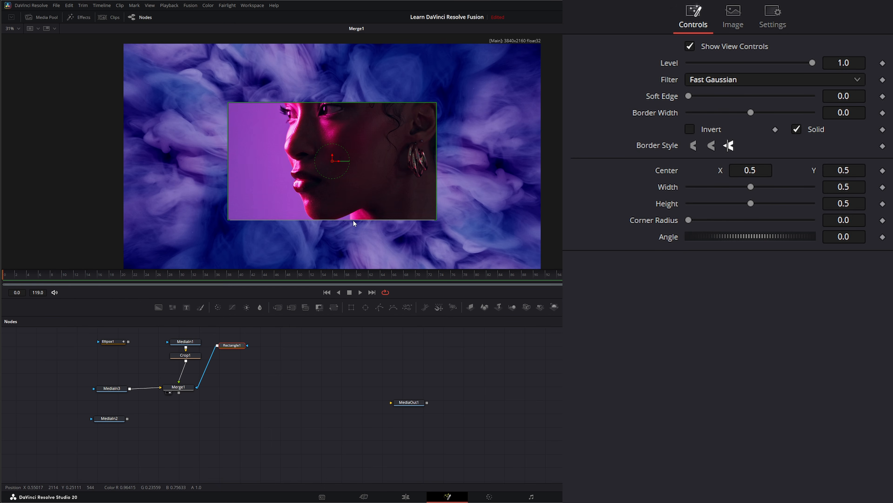
{"action": "left_click_drag", "start_coordinate": [353, 220], "coordinate": [353, 247]}
{"action": "left_click_drag", "start_coordinate": [437, 134], "coordinate": [457, 135]}
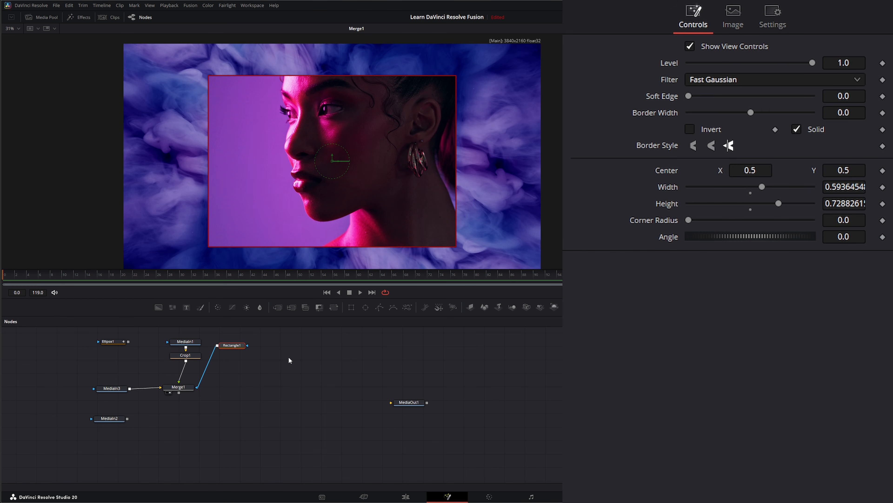
{"action": "left_click_drag", "start_coordinate": [233, 346], "coordinate": [251, 354]}
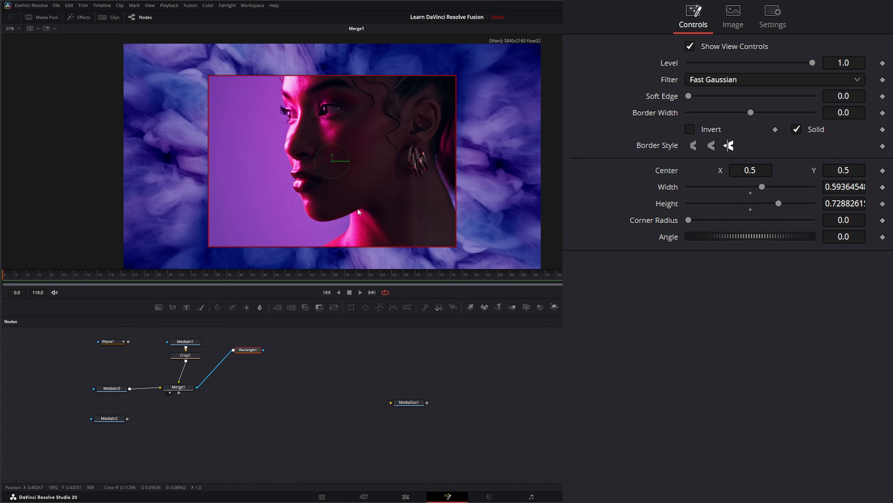
Reshape the rectangle mask into a tall, narrow strip about 0.16 wide and 0.87 high.
{"action": "left_click_drag", "start_coordinate": [451, 156], "coordinate": [376, 156]}
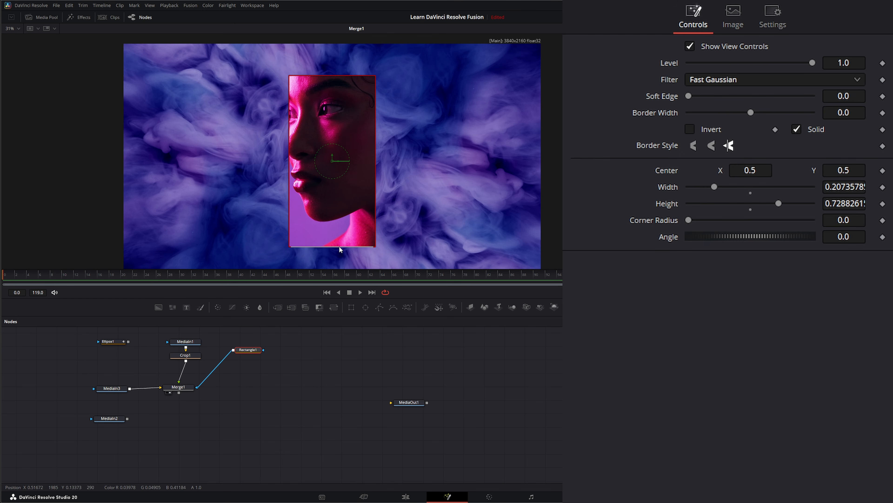
{"action": "left_click_drag", "start_coordinate": [339, 246], "coordinate": [339, 262]}
{"action": "left_click_drag", "start_coordinate": [377, 149], "coordinate": [366, 144]}
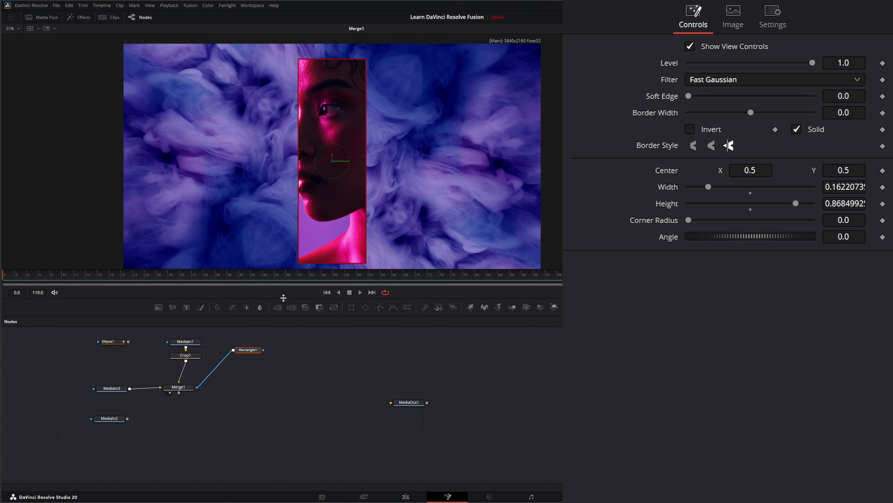
Add a Channel Booleans node and a Matte Control node beside the rectangle mask.
{"action": "left_click", "coordinate": [308, 379]}
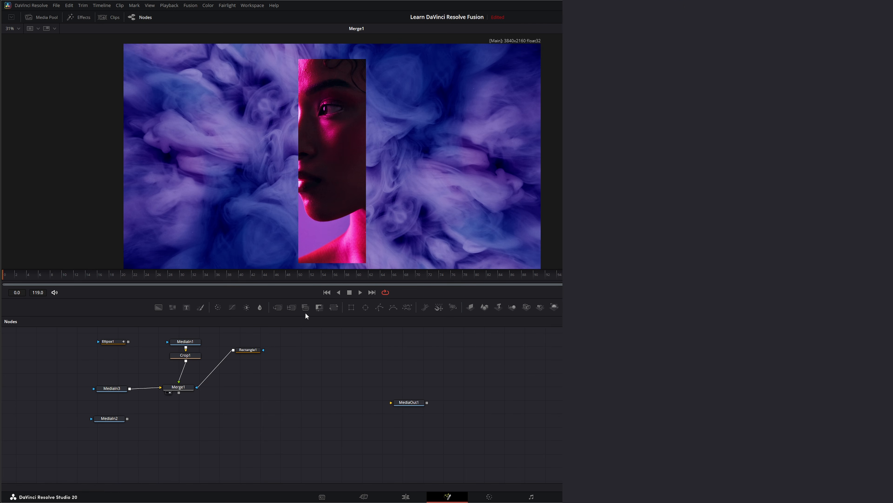
{"action": "left_click_drag", "start_coordinate": [305, 308], "coordinate": [247, 368]}
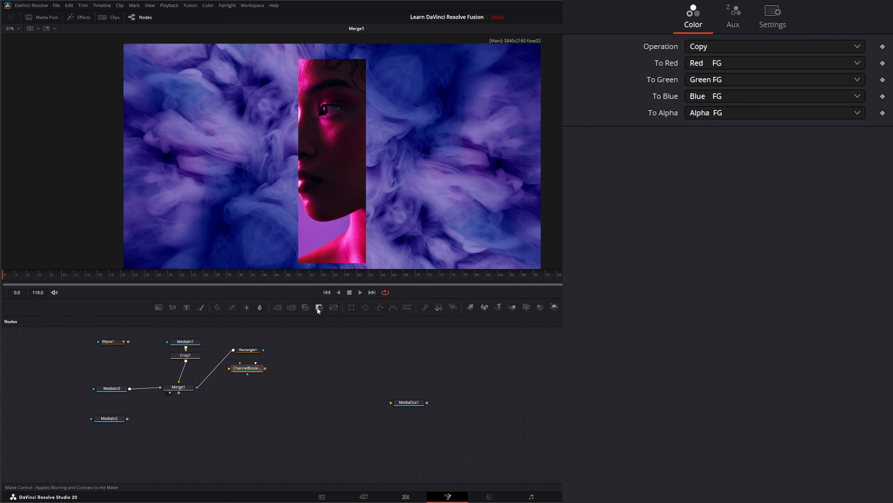
{"action": "left_click_drag", "start_coordinate": [318, 307], "coordinate": [304, 366]}
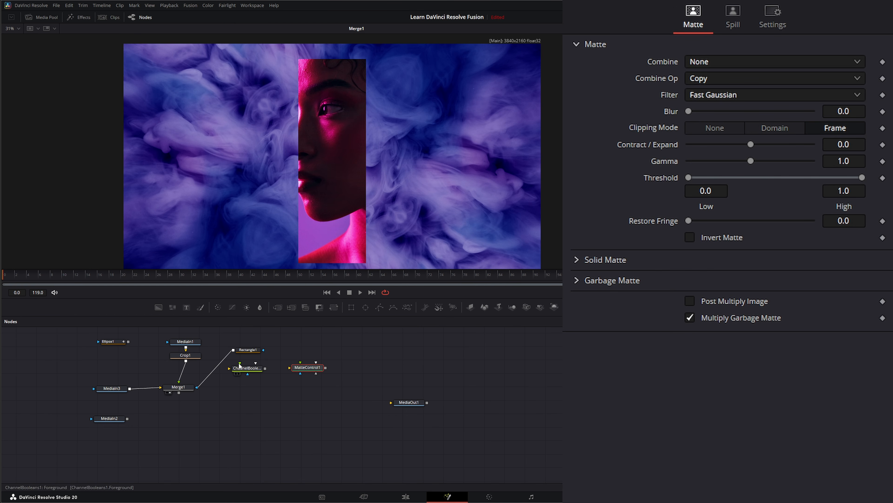
Feed Rectangle1 and a new Rectangle mask about 0.89 wide and 0.13 high into Channel Booleans instead of Merge1, and view the result.
{"action": "left_click_drag", "start_coordinate": [196, 387], "coordinate": [224, 350]}
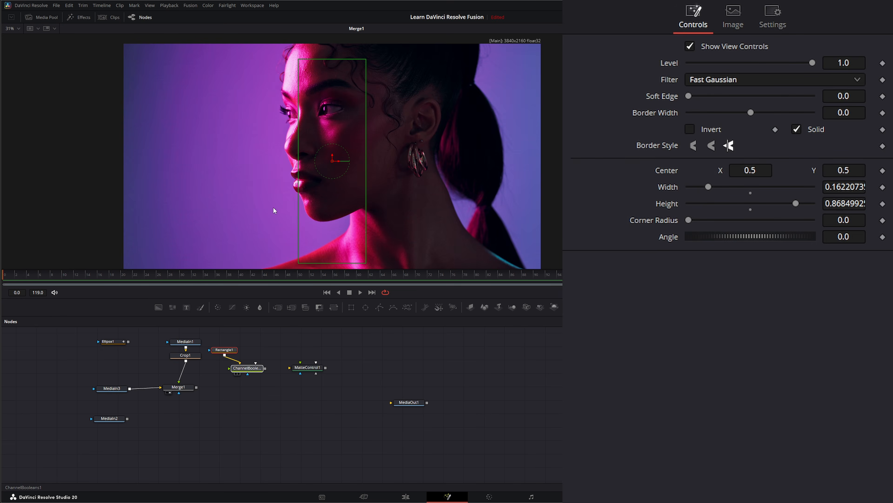
{"action": "key", "text": "1"}
{"action": "left_click_drag", "start_coordinate": [349, 309], "coordinate": [229, 373]}
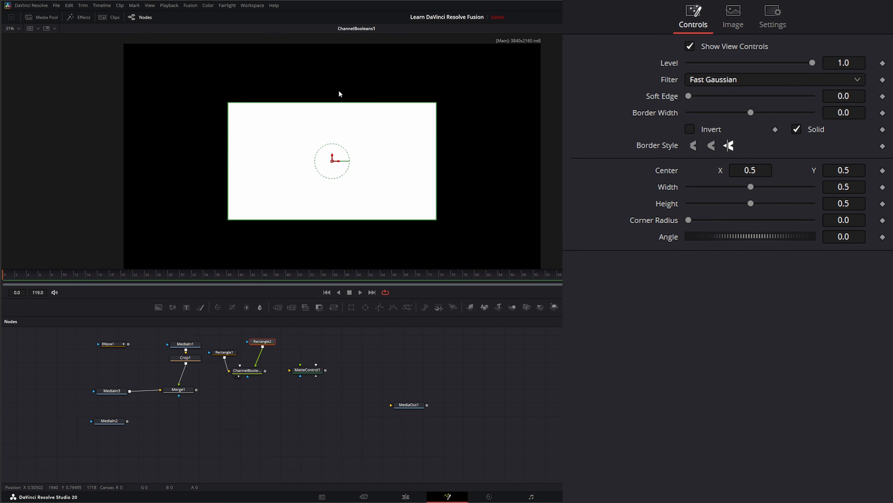
{"action": "left_click_drag", "start_coordinate": [342, 103], "coordinate": [350, 150]}
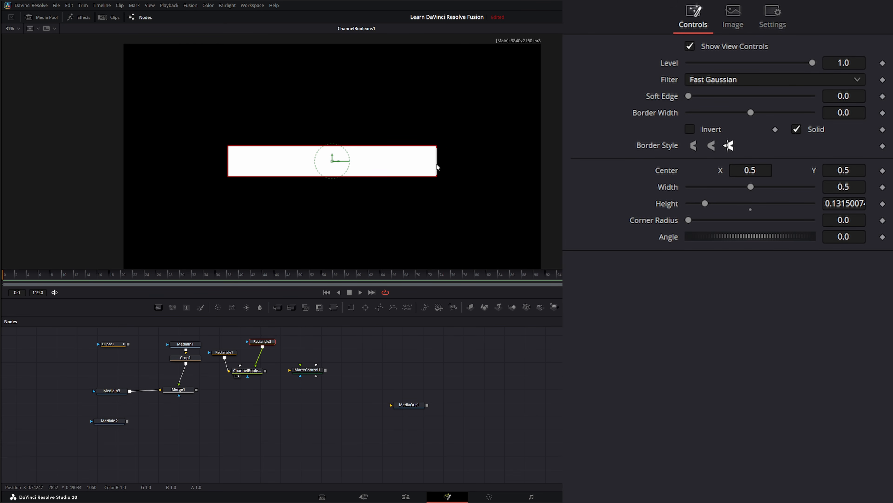
{"action": "left_click_drag", "start_coordinate": [437, 167], "coordinate": [519, 164]}
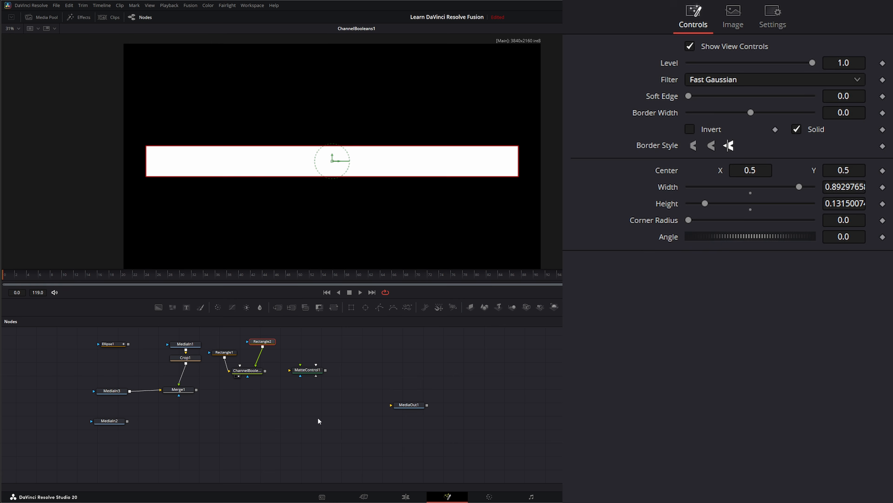
Set Channel Booleans' Operation to Add, with To Red, To Green and To Blue set to Do Nothing.
{"action": "left_click", "coordinate": [259, 372]}
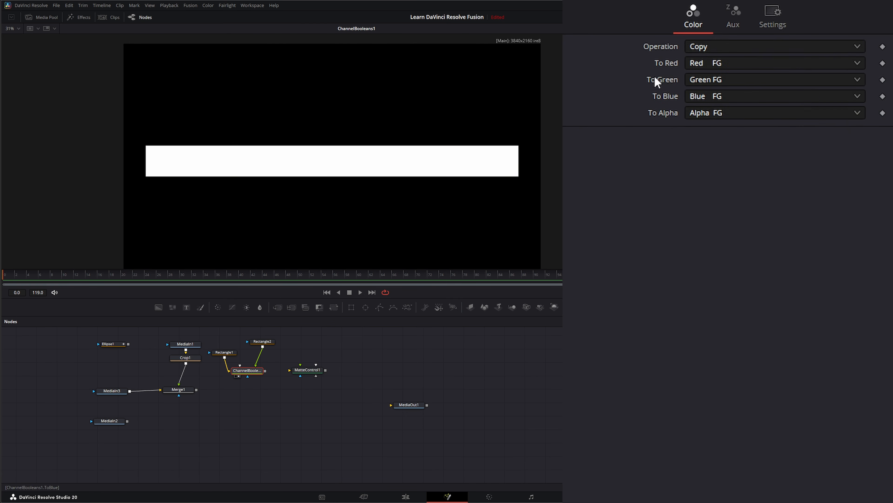
{"action": "left_click", "coordinate": [716, 52]}
{"action": "left_click", "coordinate": [707, 77]}
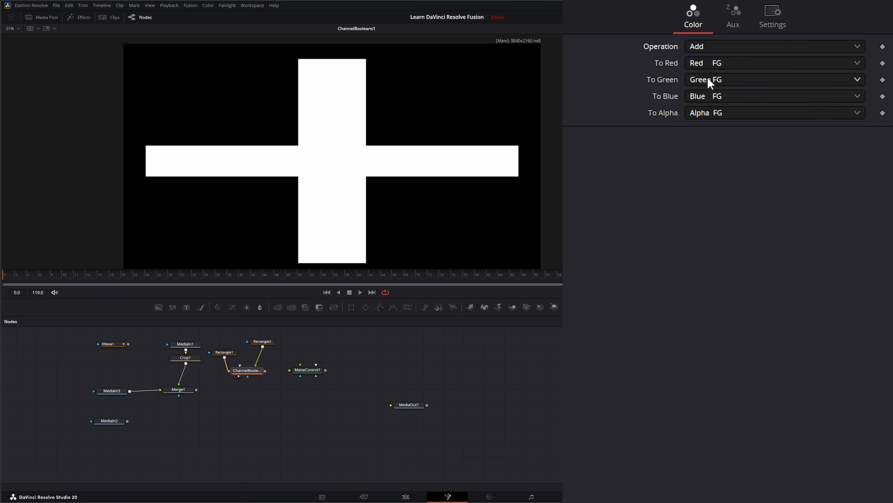
{"action": "left_click", "coordinate": [713, 62]}
{"action": "left_click", "coordinate": [742, 138]}
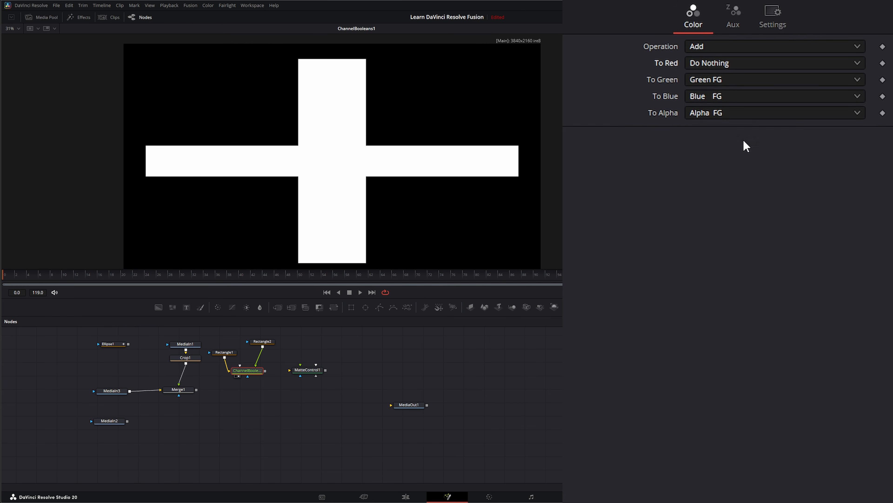
{"action": "left_click", "coordinate": [705, 80]}
{"action": "left_click", "coordinate": [723, 155]}
{"action": "left_click", "coordinate": [714, 96]}
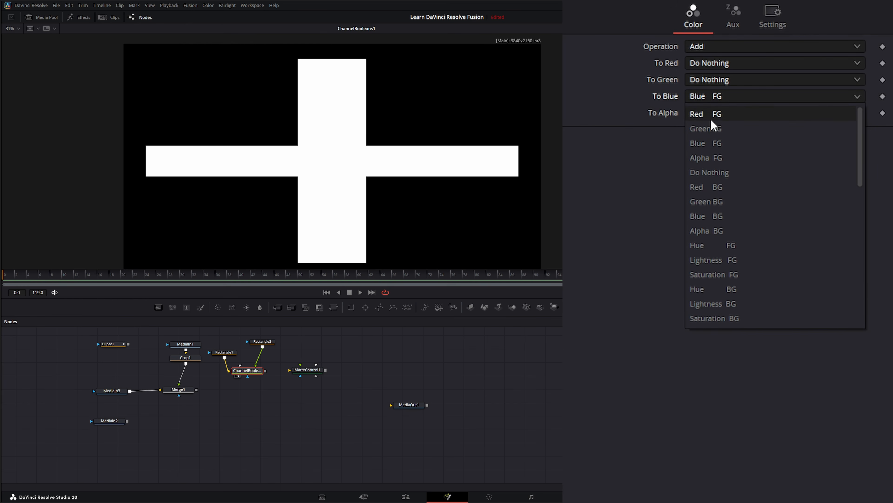
{"action": "left_click", "coordinate": [728, 171]}
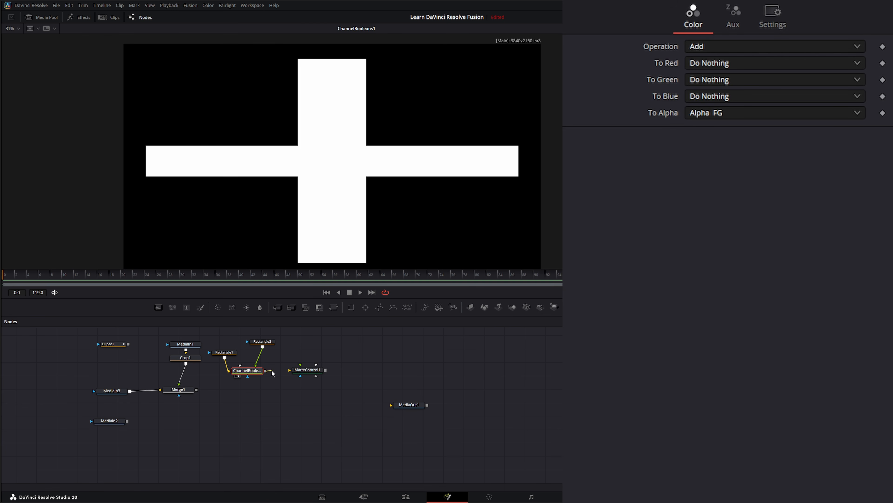
Connect Channel Booleans to Merge1's effect mask, view the merge, and play the composition briefly.
{"action": "left_click_drag", "start_coordinate": [265, 371], "coordinate": [227, 209]}
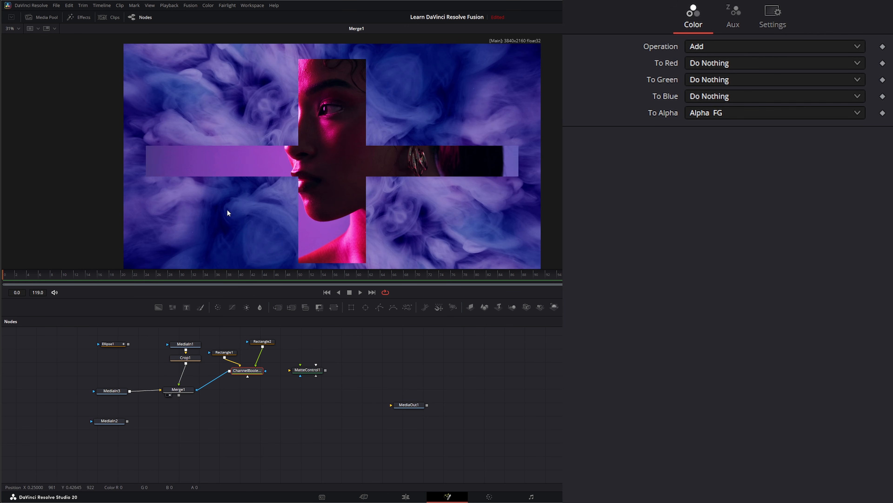
{"action": "left_click", "coordinate": [359, 292]}
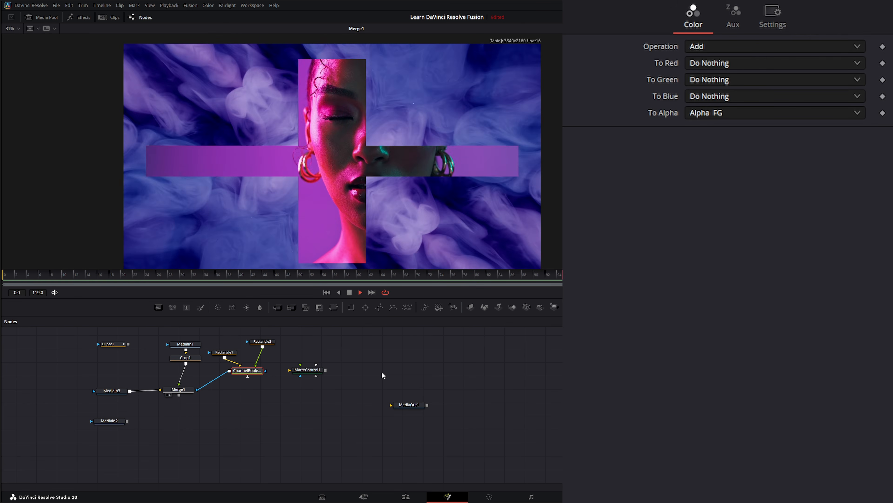
{"action": "left_click", "coordinate": [350, 292]}
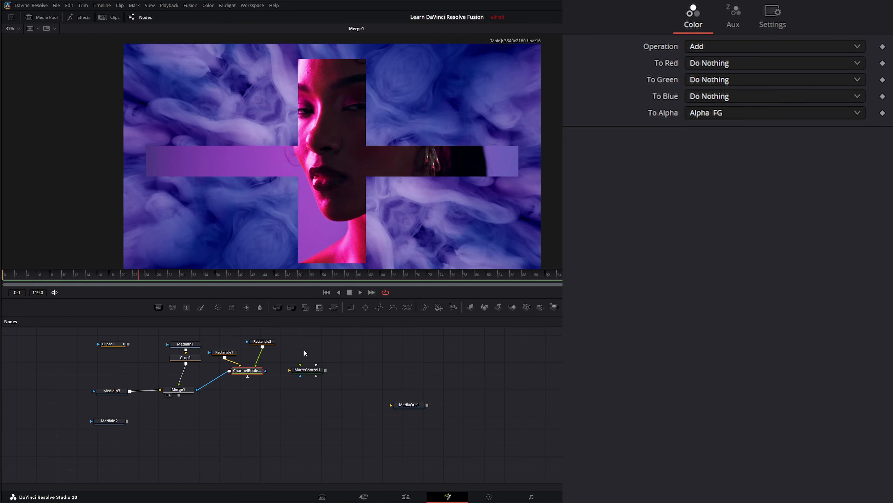
Delete both rectangle masks, disconnect Channel Booleans from Merge1, and view the Channel Booleans node.
{"action": "left_click_drag", "start_coordinate": [227, 354], "coordinate": [269, 346]}
{"action": "left_click_drag", "start_coordinate": [214, 338], "coordinate": [282, 353]}
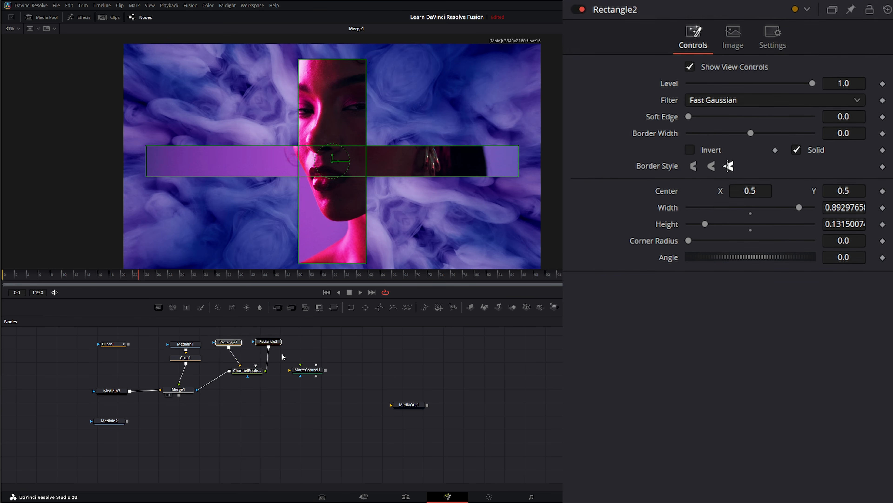
{"action": "key", "text": "Delete"}
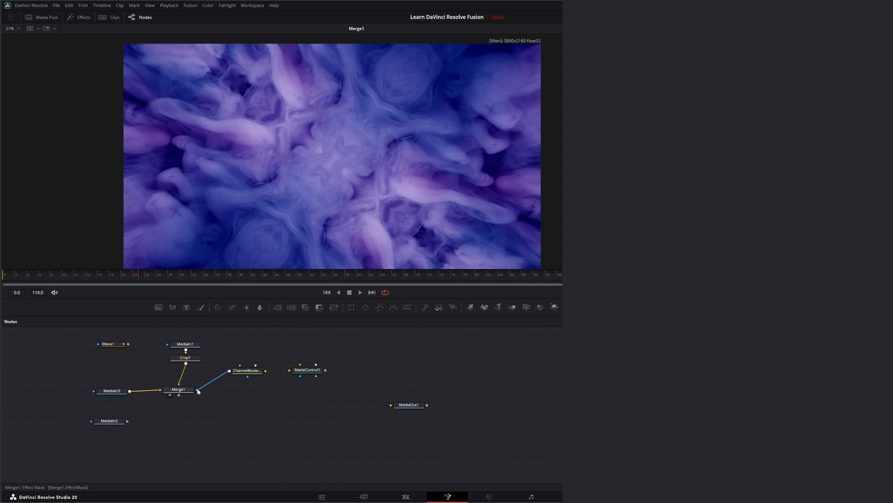
{"action": "left_click_drag", "start_coordinate": [197, 390], "coordinate": [207, 389]}
{"action": "key", "text": "1"}
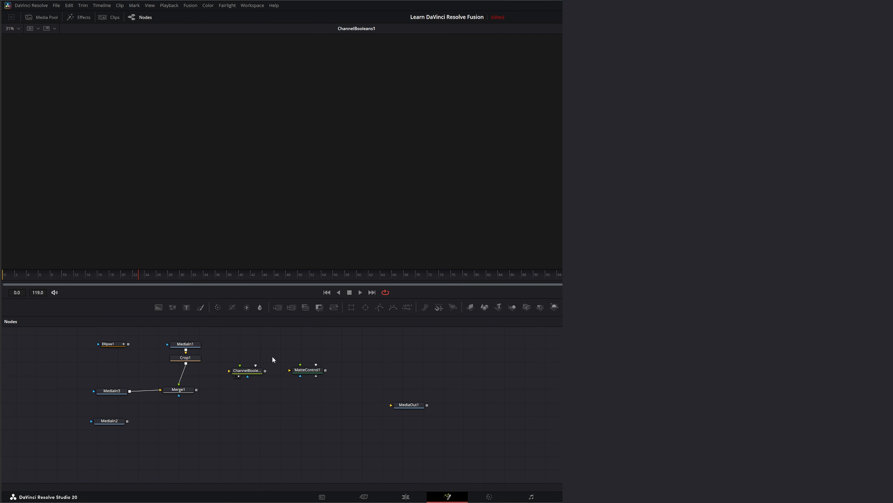
Add an Ellipse mask and view it, and add a centred Rectangle mask about 0.29 wide and 0.5 high.
{"action": "left_click", "coordinate": [251, 371]}
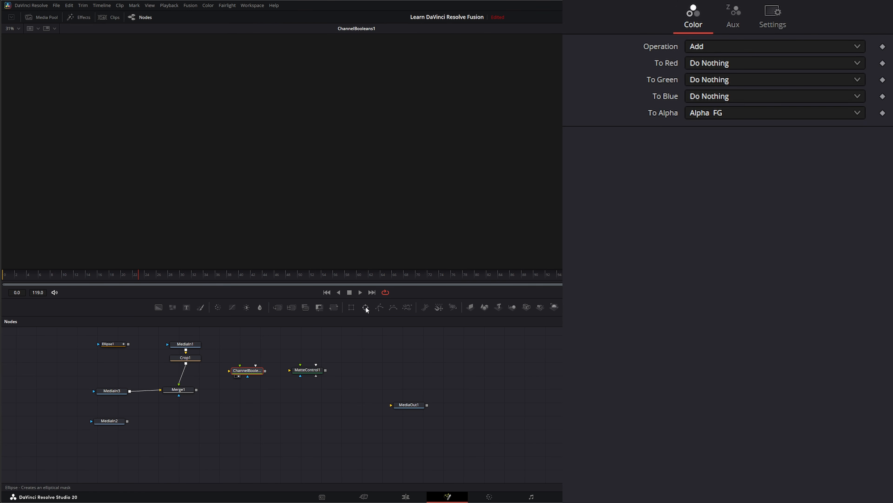
{"action": "left_click_drag", "start_coordinate": [366, 307], "coordinate": [245, 346]}
{"action": "key", "text": "1"}
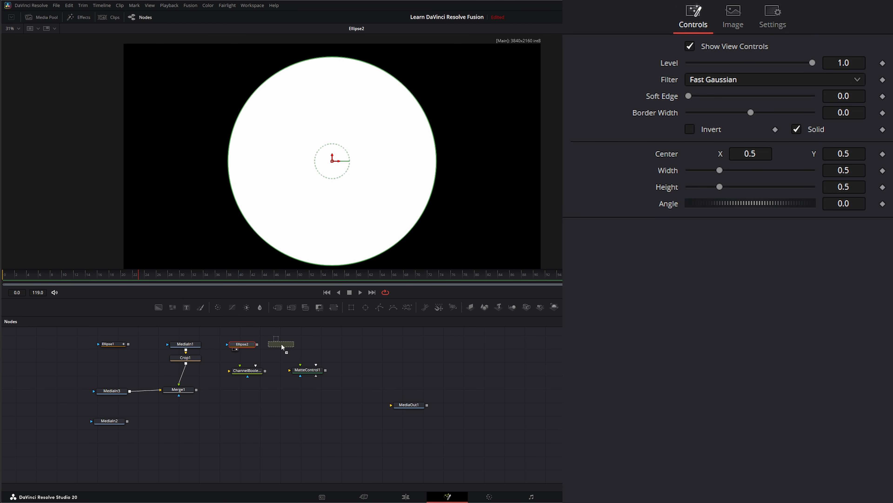
{"action": "left_click", "coordinate": [351, 307]}
{"action": "left_click_drag", "start_coordinate": [436, 157], "coordinate": [380, 157]}
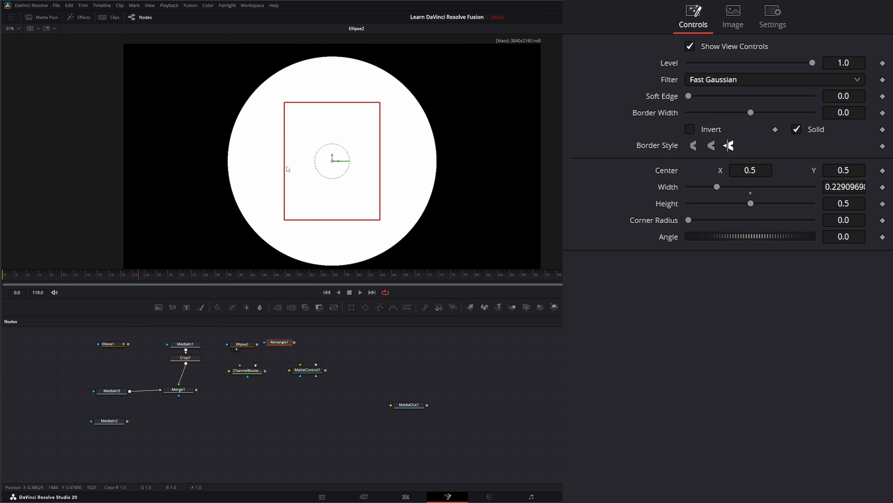
{"action": "left_click_drag", "start_coordinate": [286, 137], "coordinate": [273, 139]}
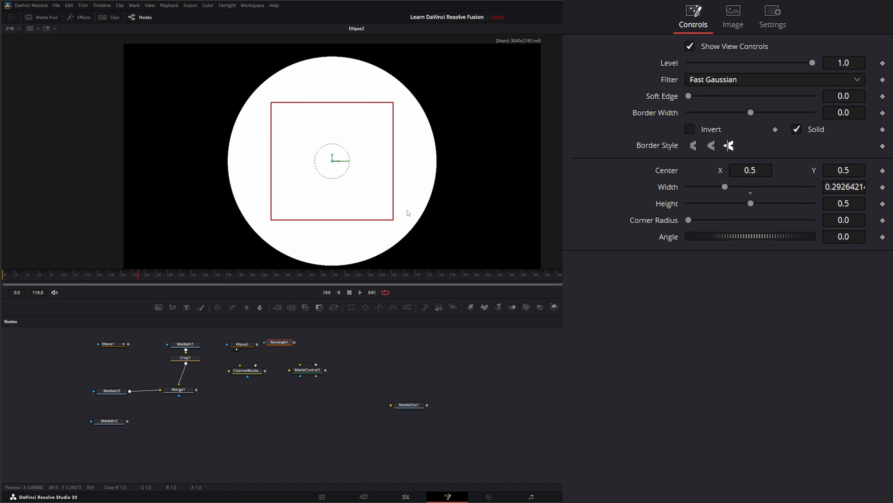
Connect Ellipse2 as the background and Rectangle1 as the foreground of Channel Booleans, and view the node.
{"action": "left_click_drag", "start_coordinate": [248, 344], "coordinate": [239, 345]}
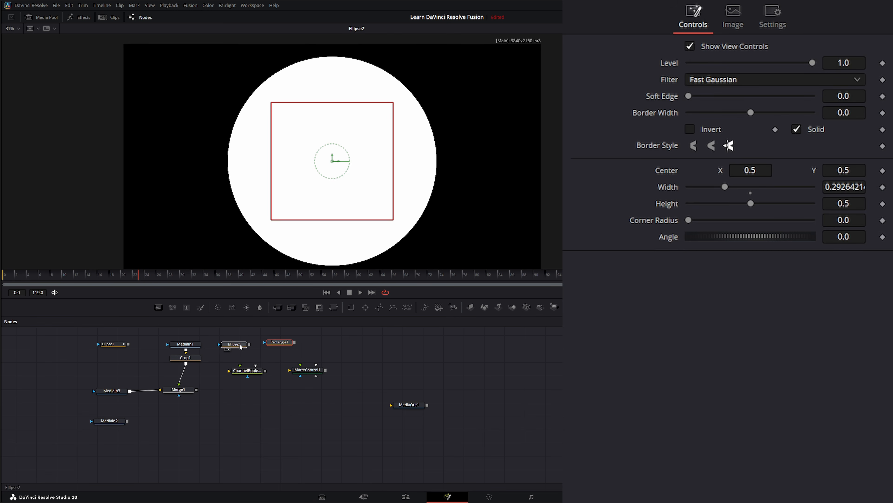
{"action": "left_click_drag", "start_coordinate": [236, 391], "coordinate": [322, 371]}
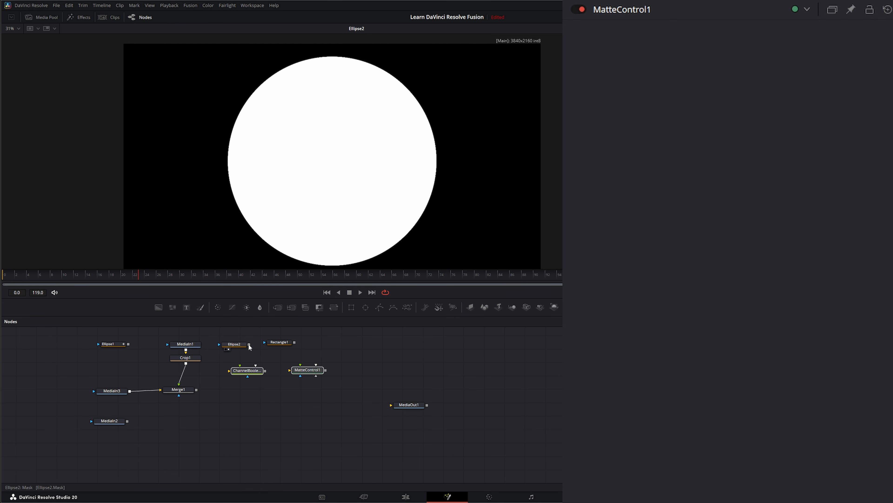
{"action": "left_click_drag", "start_coordinate": [226, 372], "coordinate": [323, 245]}
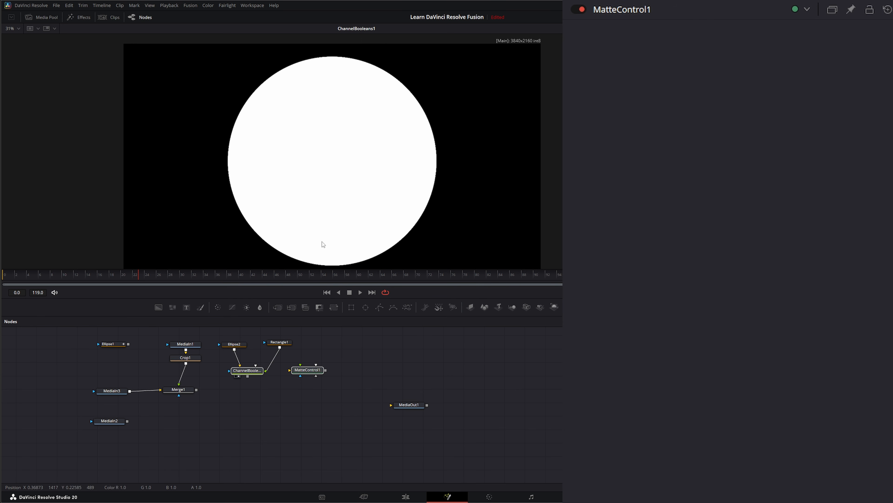
Set Channel Booleans' Operation to Subtract to cut the rectangle out of the ellipse.
{"action": "left_click", "coordinate": [249, 375]}
{"action": "left_click", "coordinate": [697, 47]}
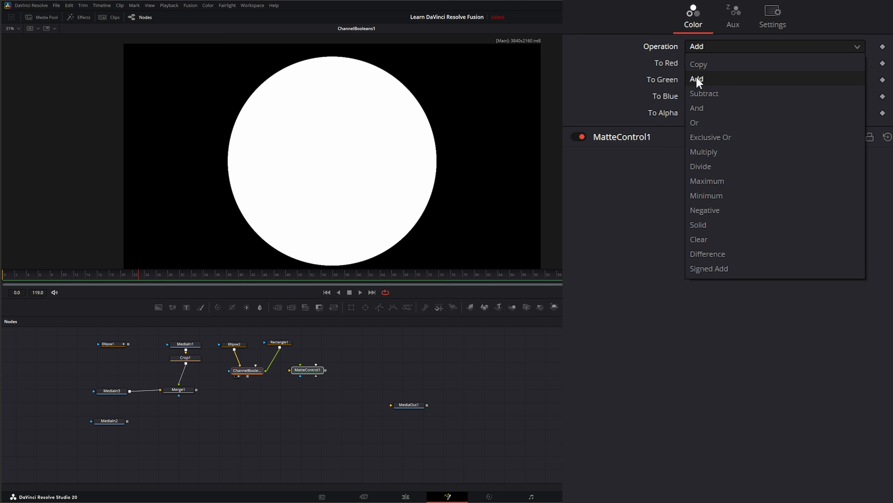
{"action": "left_click", "coordinate": [711, 88]}
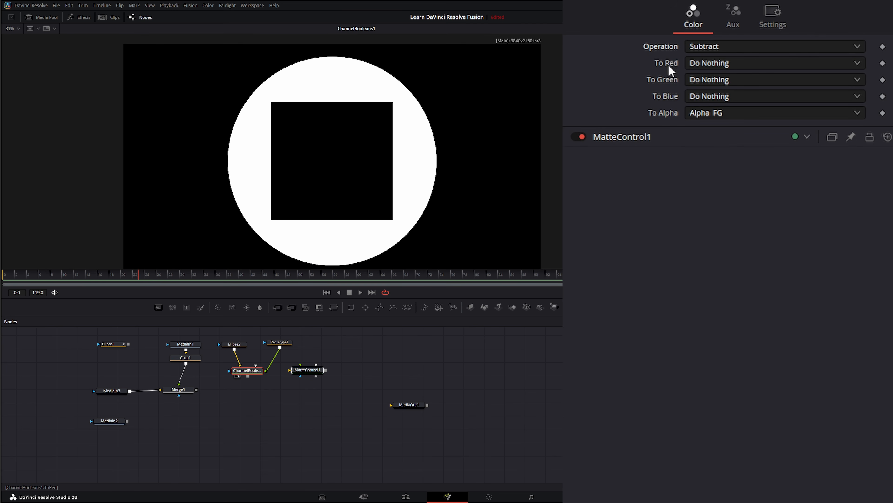
Try the Negative operation on Channel Booleans and restore Subtract.
{"action": "left_click", "coordinate": [707, 51]}
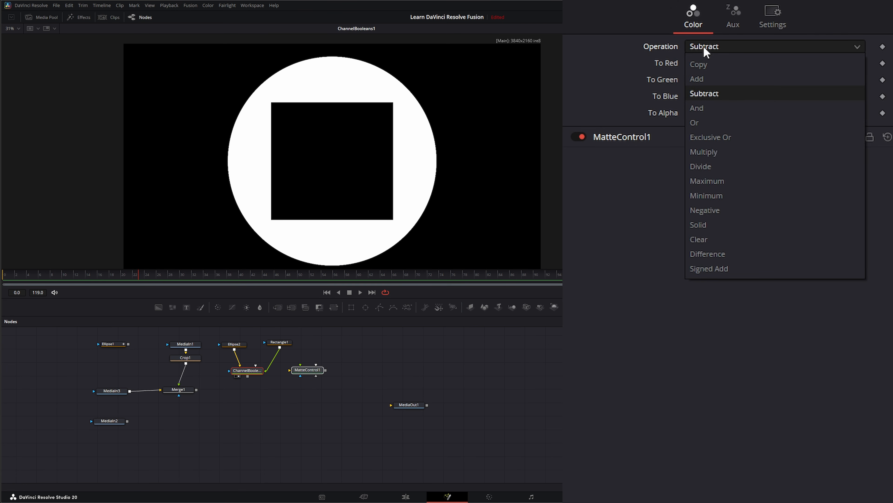
{"action": "left_click", "coordinate": [714, 213]}
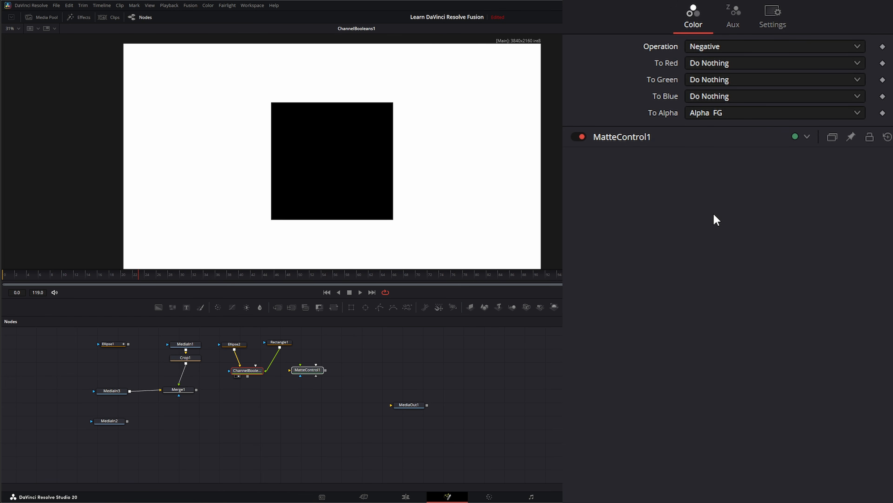
{"action": "left_click", "coordinate": [711, 51]}
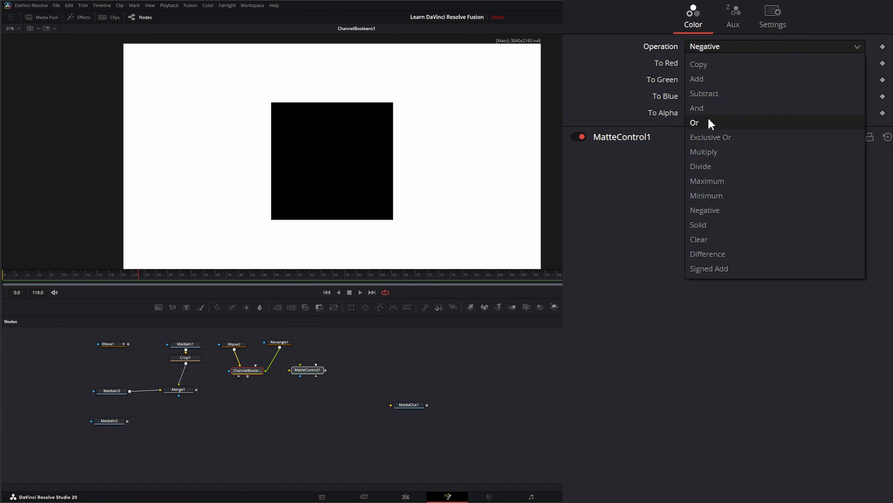
{"action": "left_click", "coordinate": [712, 93]}
{"action": "left_click", "coordinate": [717, 49]}
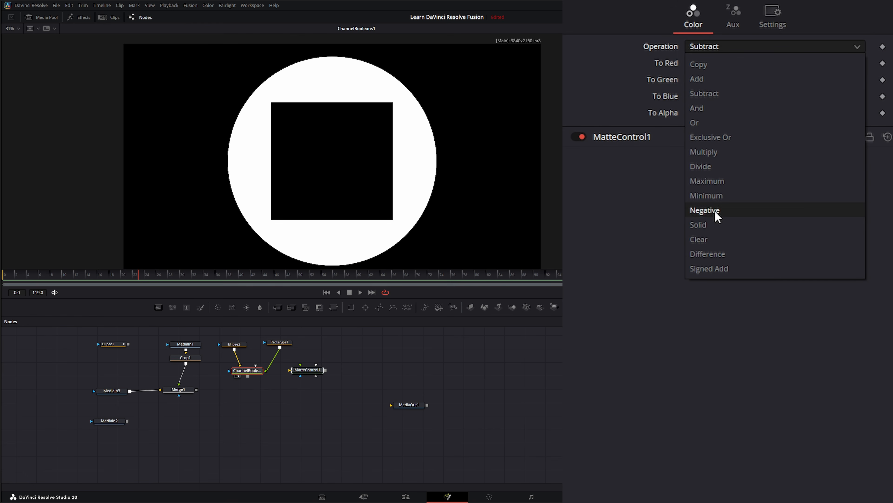
{"action": "left_click", "coordinate": [365, 382]}
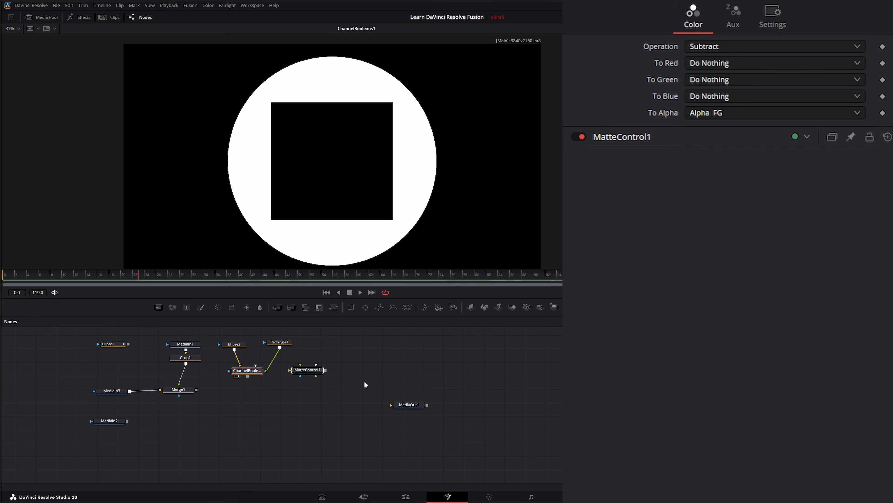
Connect the subtracted Channel Booleans mask to Merge1's effect mask and view the merge.
{"action": "left_click_drag", "start_coordinate": [247, 375], "coordinate": [280, 220]}
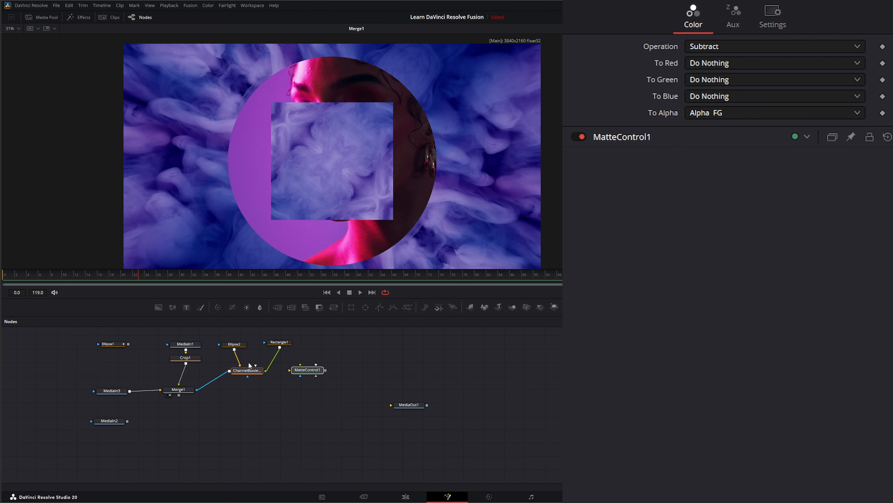
Connect Ellipse2 as background and Rectangle1 as foreground of MatteControl1, view it, and set Combine Alpha with the Subtract operation.
{"action": "left_click_drag", "start_coordinate": [240, 366], "coordinate": [313, 162]}
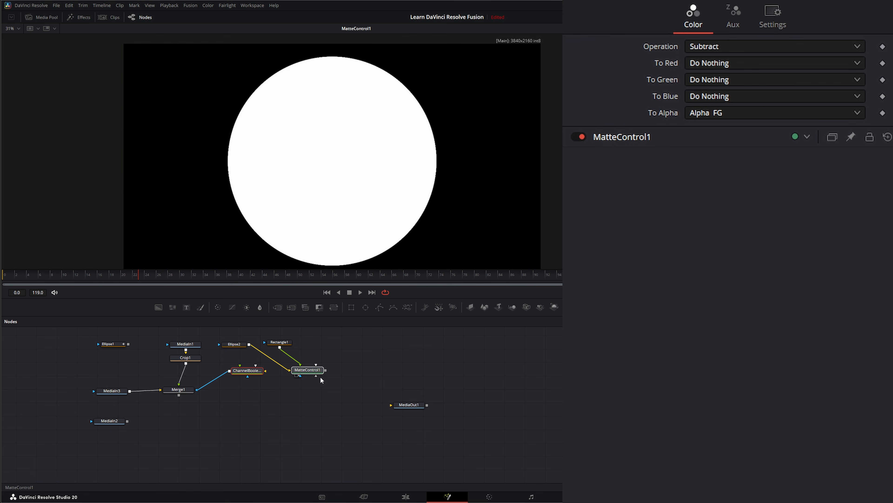
{"action": "left_click", "coordinate": [301, 372]}
{"action": "left_click", "coordinate": [700, 83]}
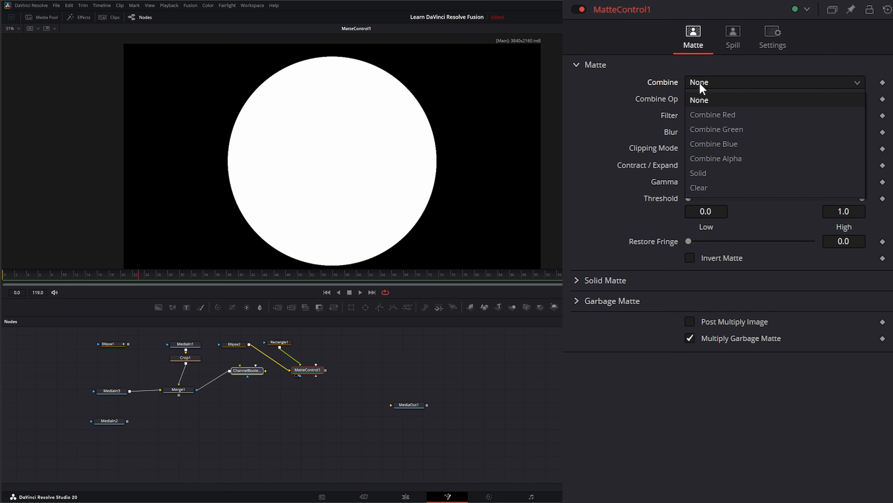
{"action": "left_click", "coordinate": [716, 158]}
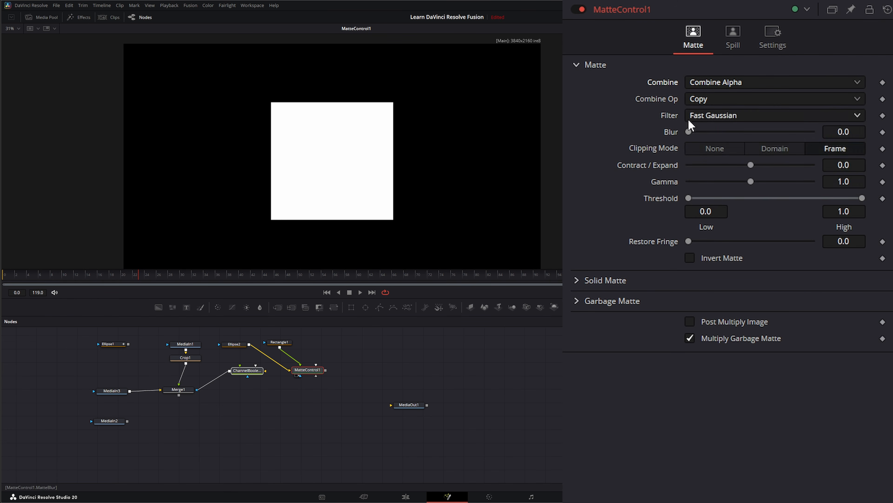
{"action": "left_click", "coordinate": [702, 100]}
{"action": "left_click", "coordinate": [724, 146]}
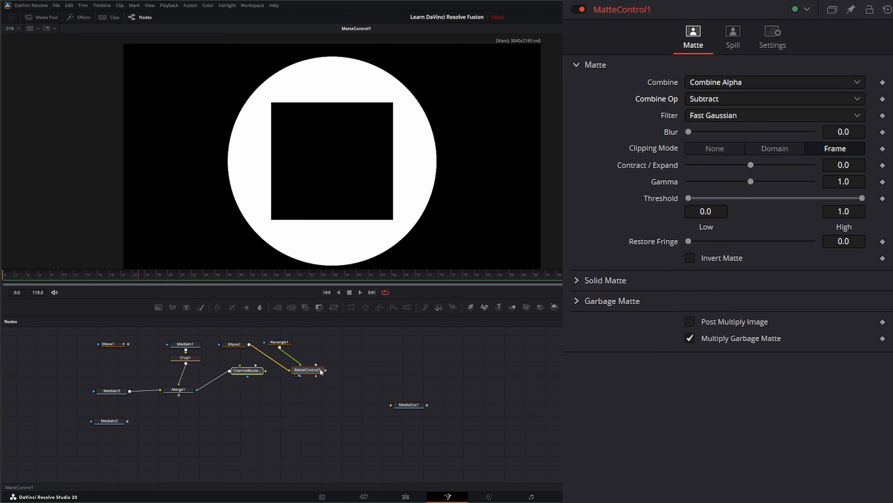
Connect MatteControl1 to Merge1's effect mask, view the merge, and play back the result briefly.
{"action": "left_click_drag", "start_coordinate": [326, 370], "coordinate": [196, 392]}
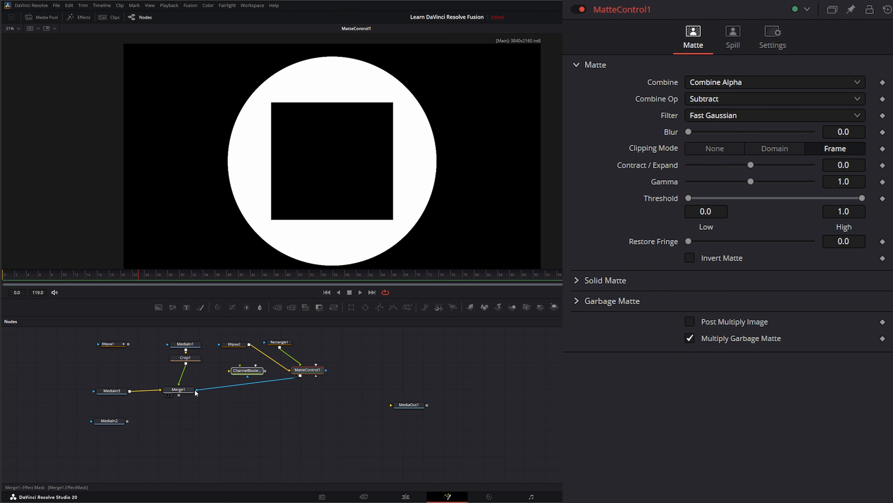
{"action": "left_click", "coordinate": [170, 394]}
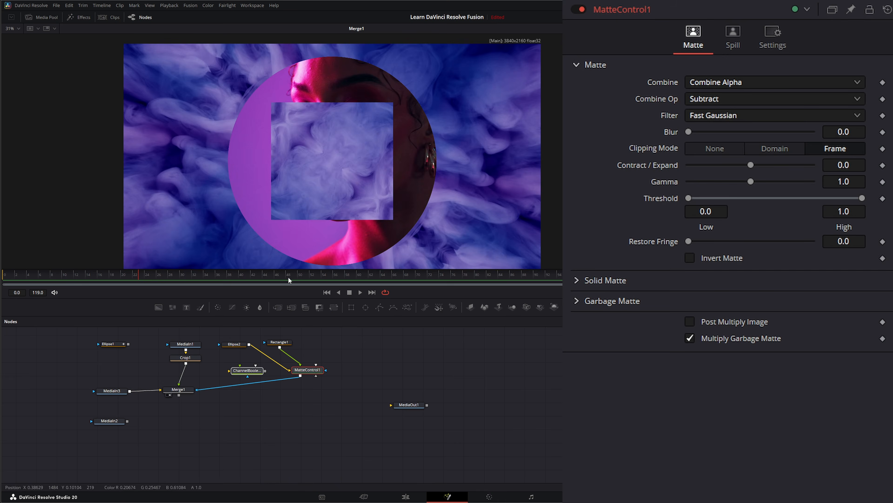
{"action": "left_click", "coordinate": [360, 292]}
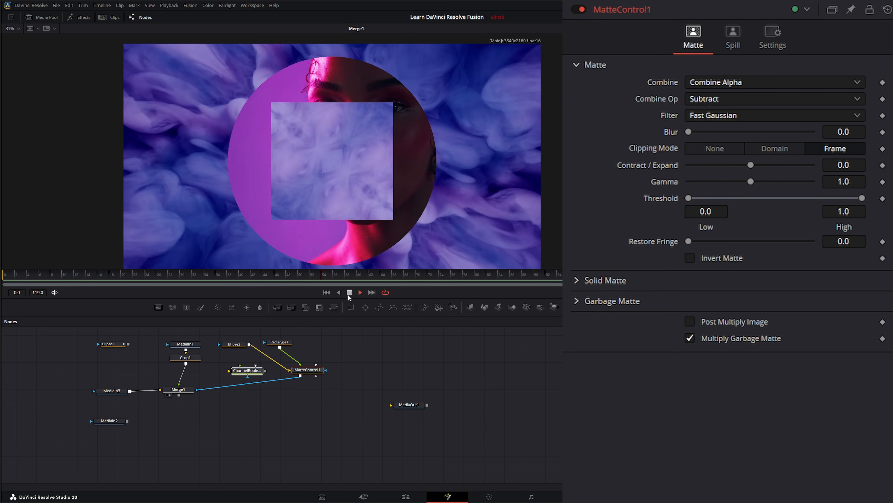
{"action": "left_click", "coordinate": [349, 292]}
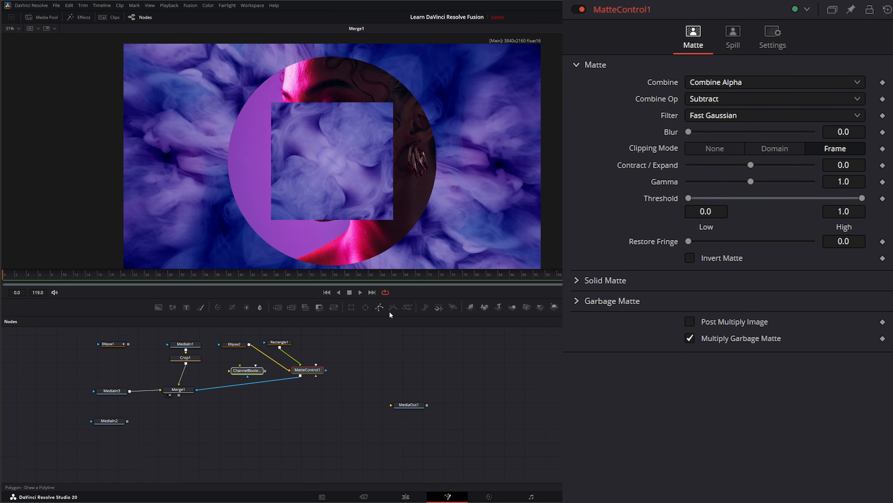
Delete the portrait merge setup with its crop, masks and combining nodes, and add a Text node as MediaIn3's effect mask.
{"action": "left_click_drag", "start_coordinate": [157, 333], "coordinate": [332, 402]}
{"action": "key", "text": "Delete"}
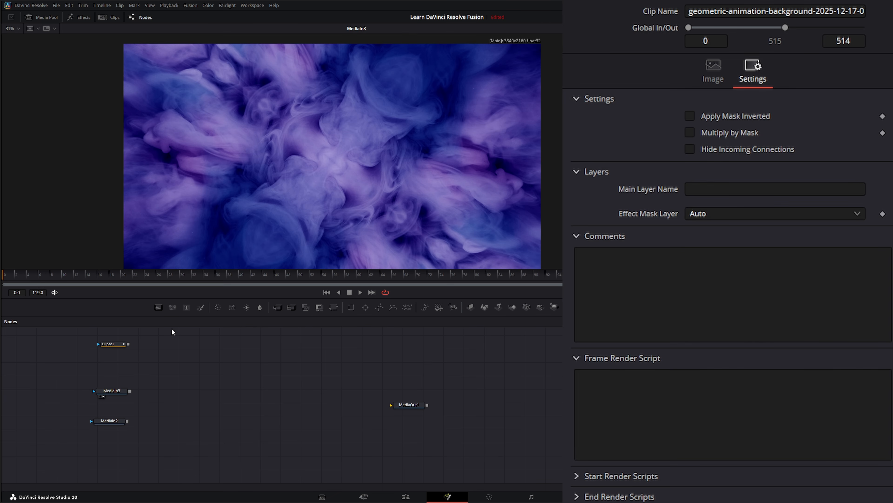
{"action": "mouse_move", "coordinate": [50, 394]}
{"action": "left_mouse_down"}
{"action": "mouse_move", "coordinate": [99, 395]}
{"action": "mouse_move", "coordinate": [59, 396]}
{"action": "left_mouse_up"}
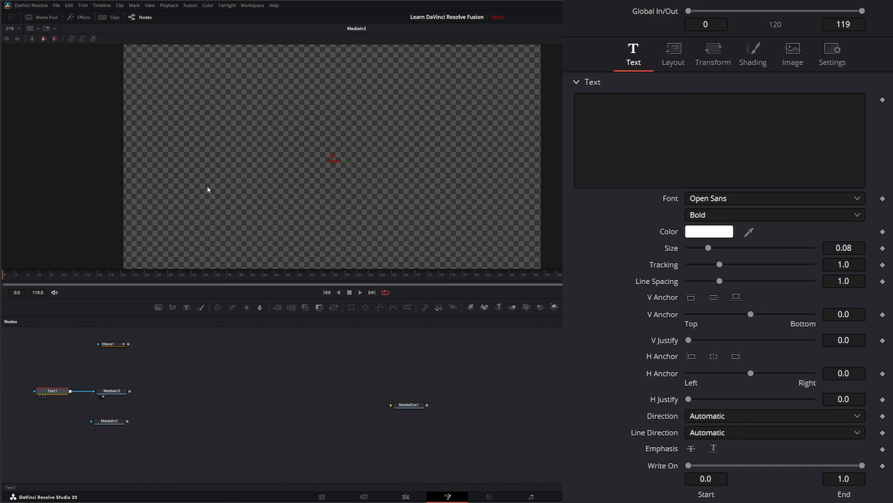
Set Text1 to SMOKE with a size of 0.4439, view MediaIn3, and play the text-masked smoke clip.
{"action": "left_click", "coordinate": [651, 130]}
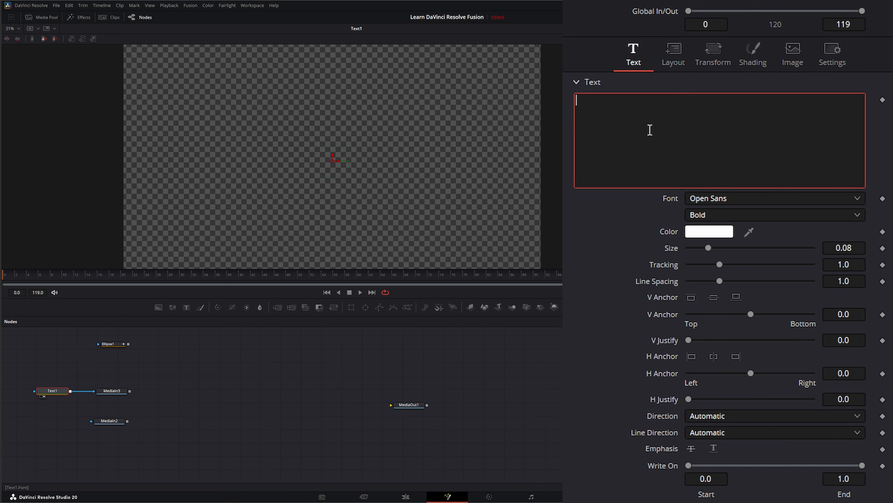
{"action": "type", "text": "SMOKE"}
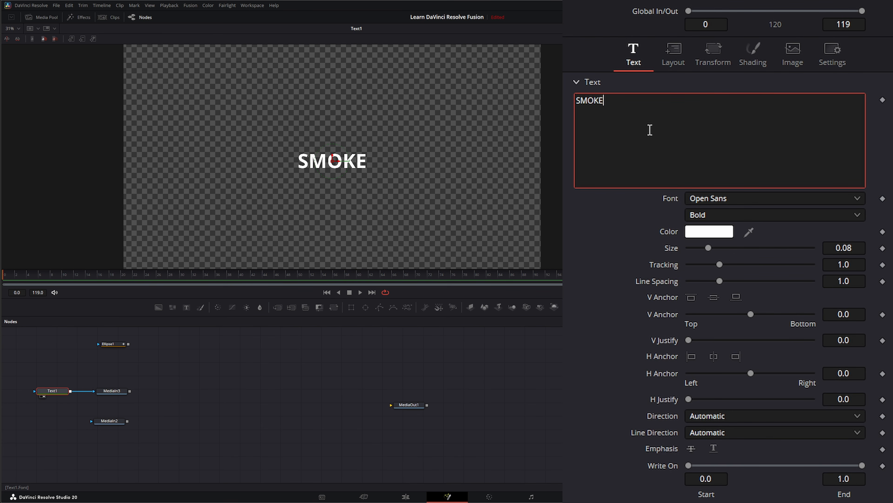
{"action": "left_click_drag", "start_coordinate": [708, 248], "coordinate": [799, 248]}
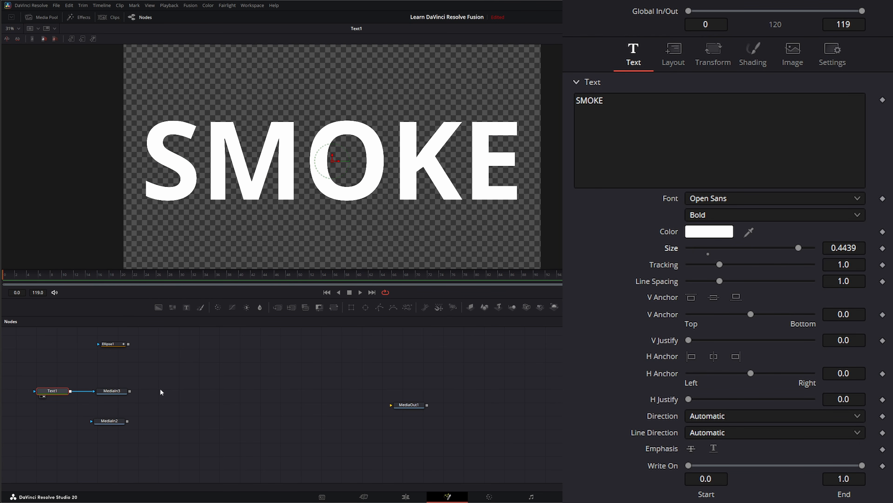
{"action": "left_click", "coordinate": [103, 396]}
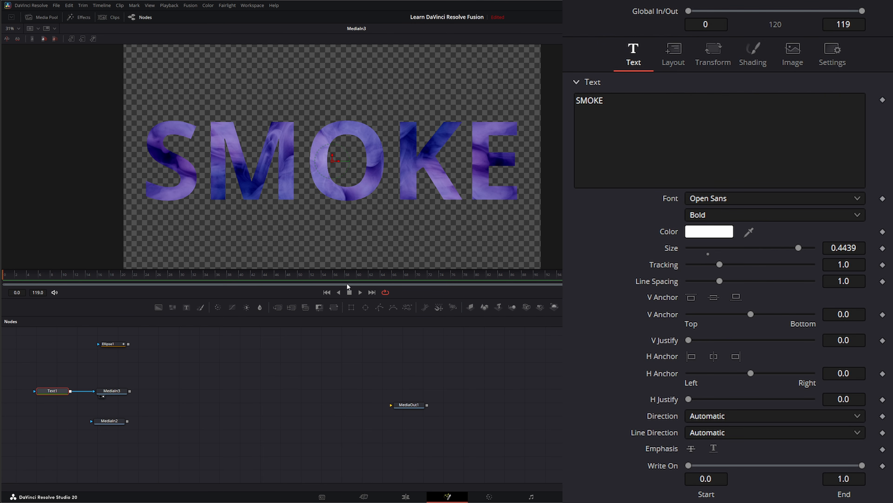
{"action": "left_click", "coordinate": [361, 292]}
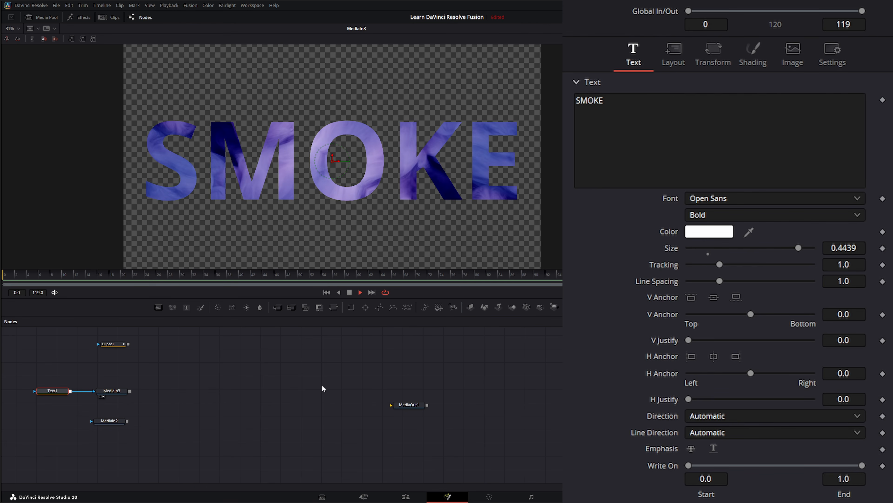
Enable Apply Mask Inverted on MediaIn3 so the text cuts a hole in the smoke, and stop playback.
{"action": "left_click", "coordinate": [108, 393]}
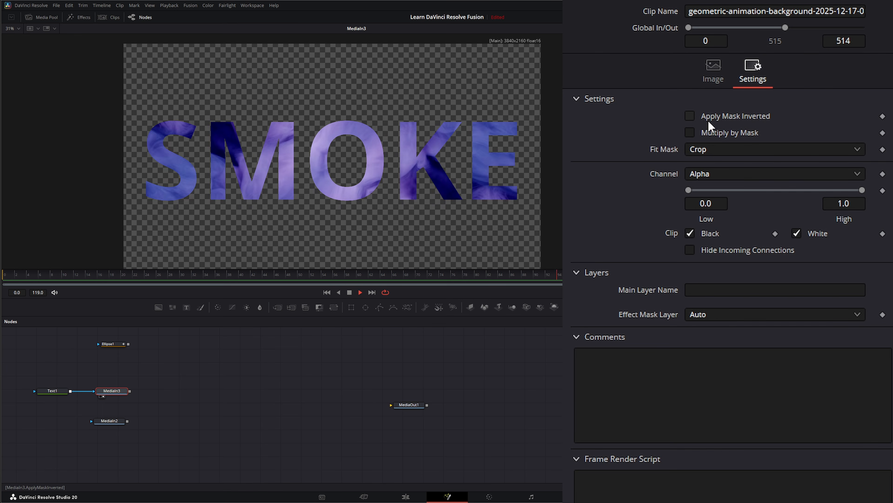
{"action": "left_click", "coordinate": [690, 117]}
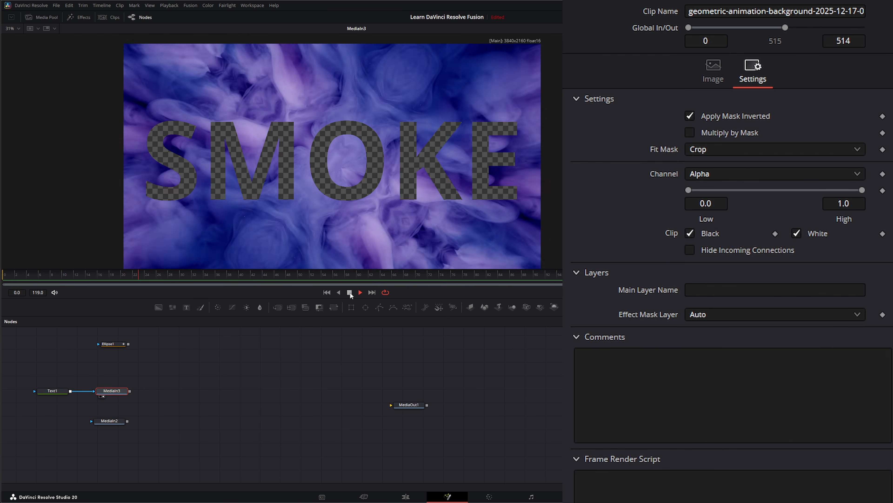
{"action": "left_click", "coordinate": [349, 293]}
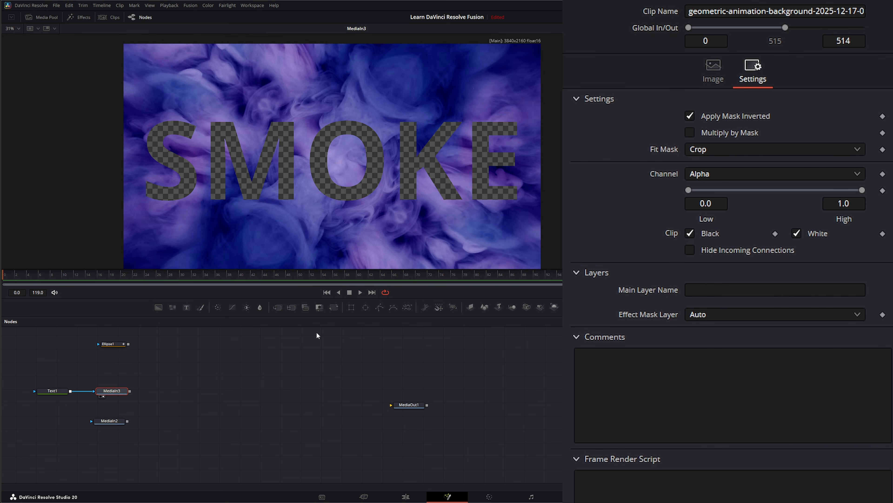
Delete the Text1 and Ellipse1 mask nodes.
{"action": "left_click_drag", "start_coordinate": [18, 357], "coordinate": [62, 418]}
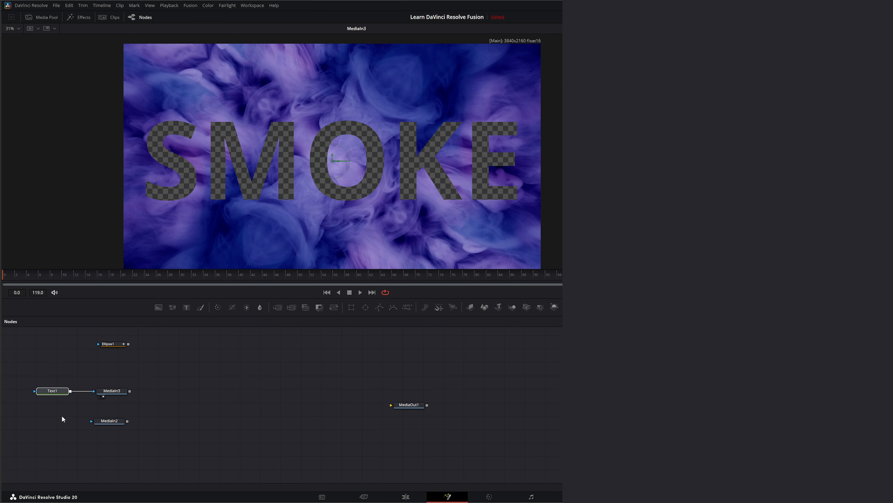
{"action": "left_click_drag", "start_coordinate": [116, 346], "coordinate": [113, 350]}
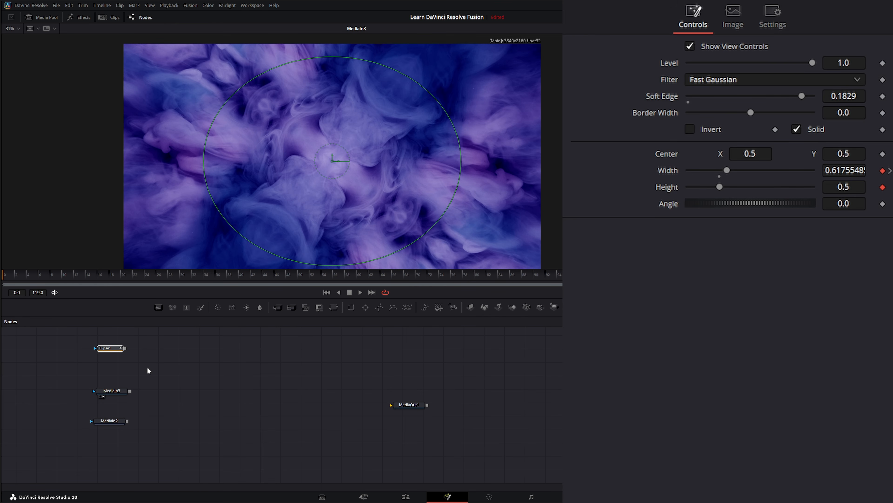
{"action": "key", "text": "Delete"}
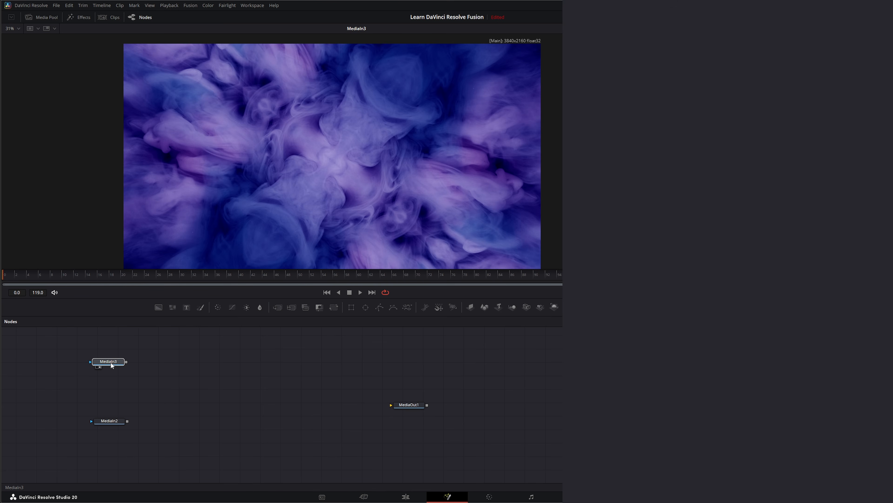
Move MediaIn3 and MediaIn2 closer together in the node graph and view MediaIn2's green-screen clip.
{"action": "left_click", "coordinate": [111, 364]}
{"action": "left_click", "coordinate": [114, 422]}
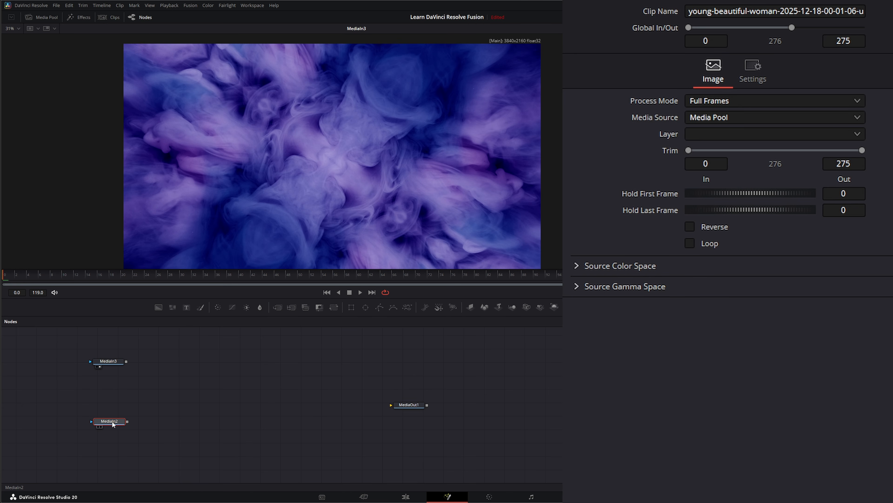
{"action": "left_click_drag", "start_coordinate": [113, 424], "coordinate": [256, 178]}
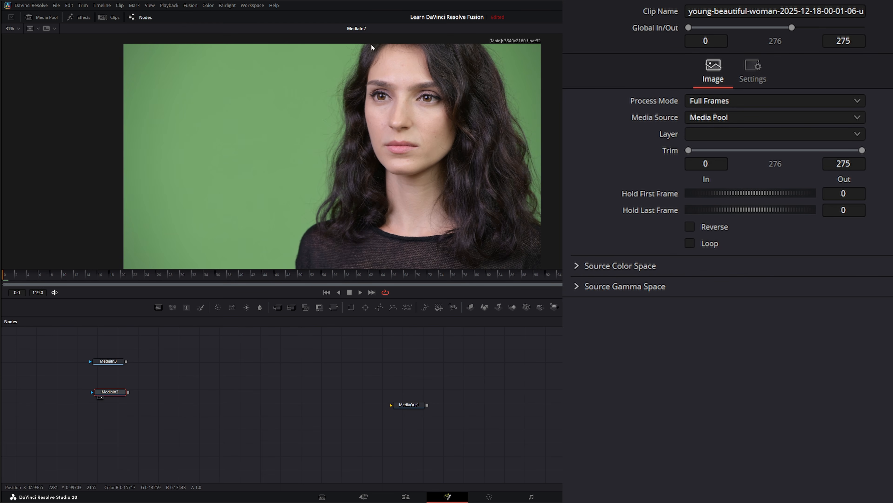
Add a Delta Keyer after MediaIn2, sample the green backdrop as its Background Color, and play back the key.
{"action": "left_click_drag", "start_coordinate": [113, 393], "coordinate": [117, 398]}
{"action": "key", "text": "shift+space"}
{"action": "type", "text": "del"}
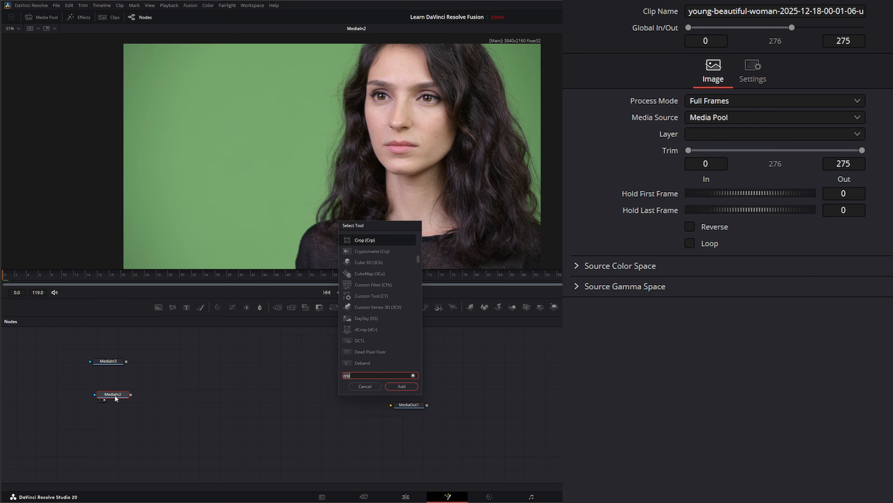
{"action": "key", "text": "Return"}
{"action": "left_click_drag", "start_coordinate": [766, 72], "coordinate": [321, 72]}
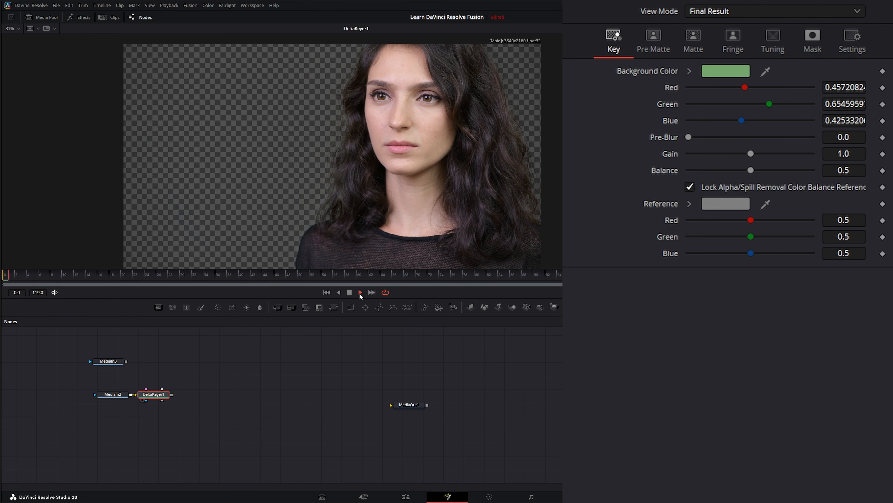
{"action": "left_click", "coordinate": [348, 293]}
{"action": "left_click", "coordinate": [327, 295]}
{"action": "left_click_drag", "start_coordinate": [190, 425], "coordinate": [186, 425]}
{"action": "left_click_drag", "start_coordinate": [162, 389], "coordinate": [179, 357]}
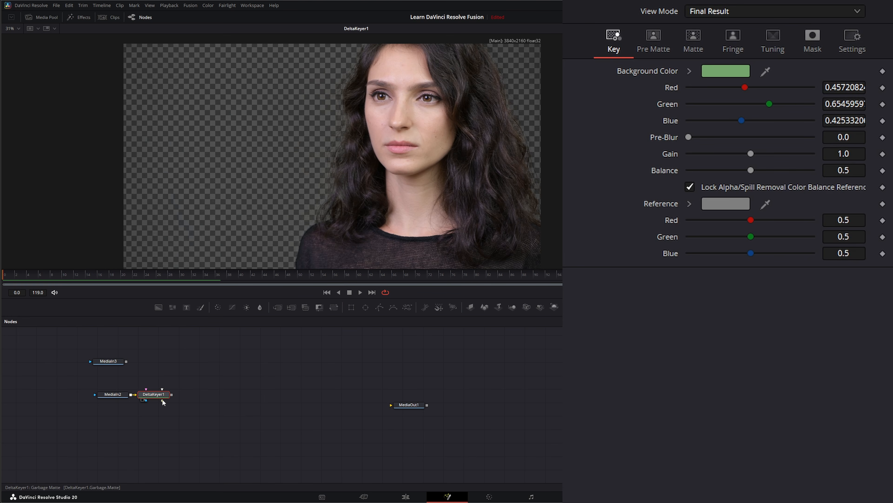
{"action": "left_click_drag", "start_coordinate": [162, 400], "coordinate": [180, 438]}
Add a Polygon mask and draw a closed shape around the empty backdrop beside the woman, following her hair and shoulder.
{"action": "left_click_drag", "start_coordinate": [379, 309], "coordinate": [159, 370]}
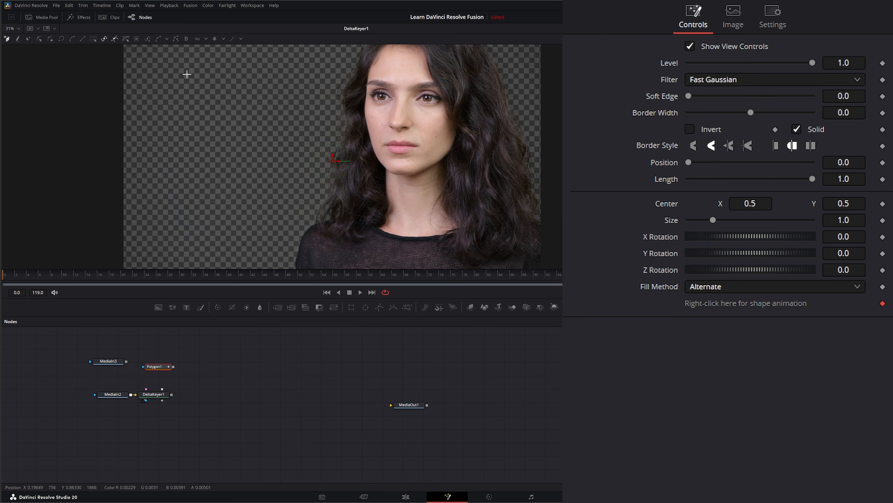
{"action": "left_click", "coordinate": [114, 61]}
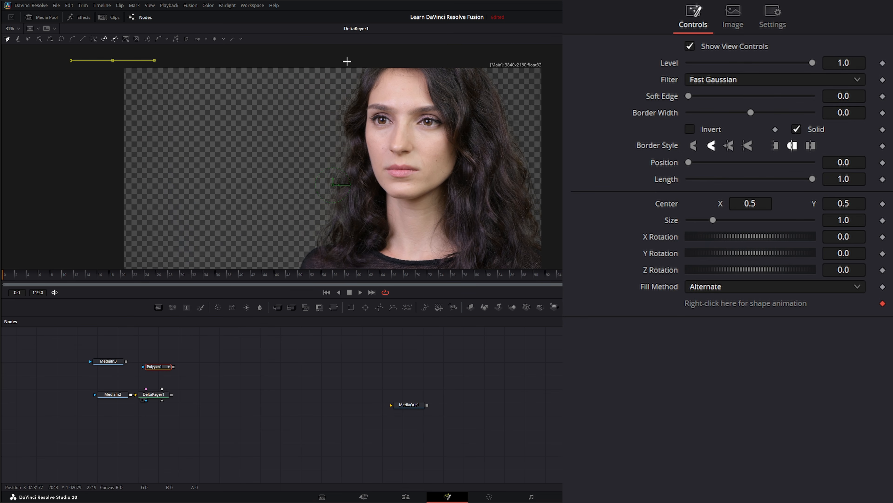
{"action": "left_click", "coordinate": [354, 61]}
{"action": "left_click", "coordinate": [329, 110]}
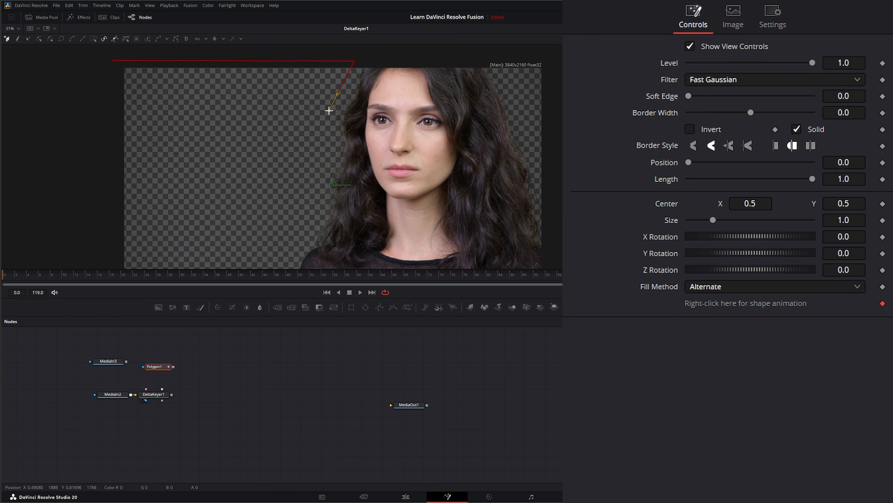
{"action": "left_click", "coordinate": [318, 167]}
{"action": "left_click_drag", "start_coordinate": [290, 252], "coordinate": [319, 163]}
{"action": "left_click", "coordinate": [328, 139]}
{"action": "left_click", "coordinate": [312, 196]}
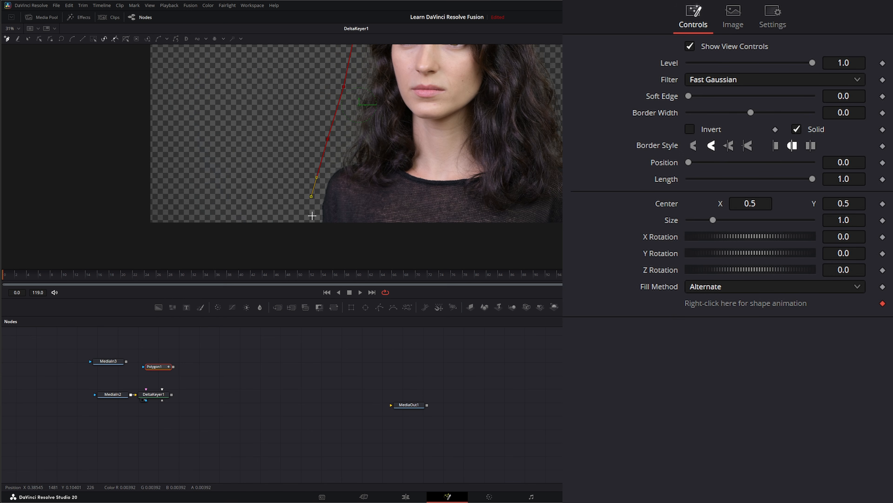
{"action": "left_click", "coordinate": [315, 235]}
{"action": "left_click", "coordinate": [133, 244]}
{"action": "left_click_drag", "start_coordinate": [140, 124], "coordinate": [151, 196]}
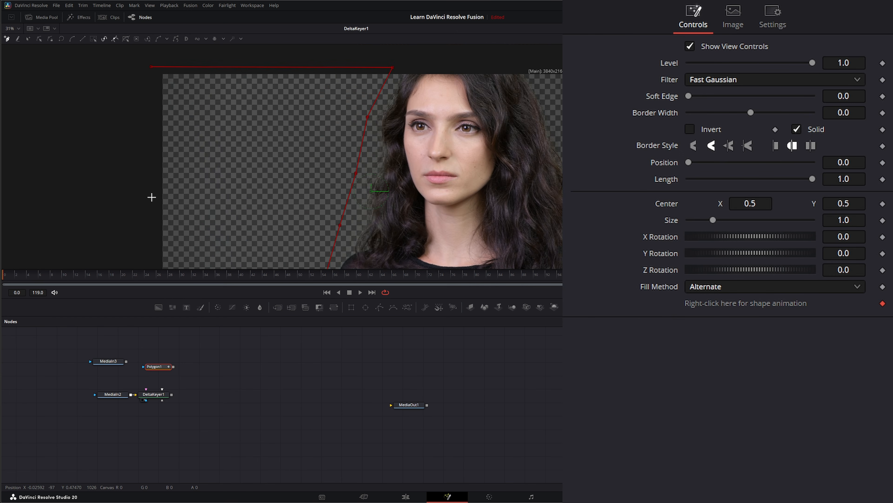
{"action": "left_click", "coordinate": [152, 68]}
{"action": "left_click_drag", "start_coordinate": [266, 177], "coordinate": [198, 146]}
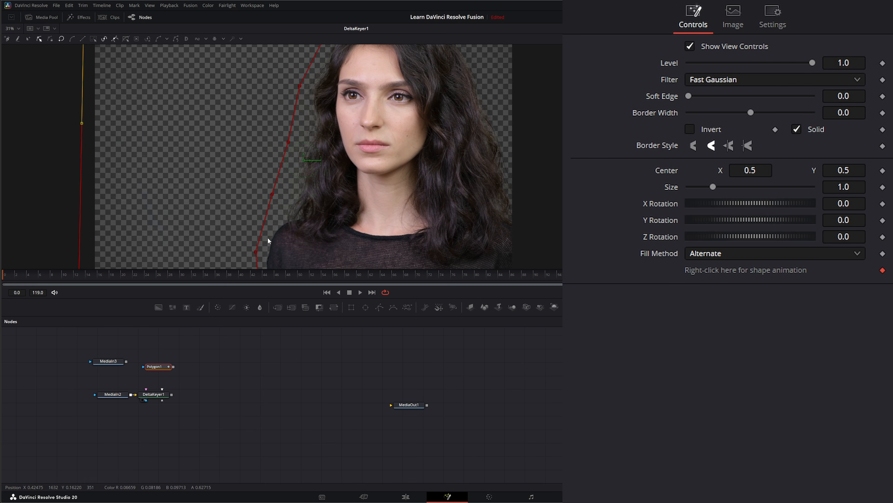
Display the keyer's alpha channel and connect Polygon1 to DeltaKeyer1's garbage matte input.
{"action": "key", "text": "a"}
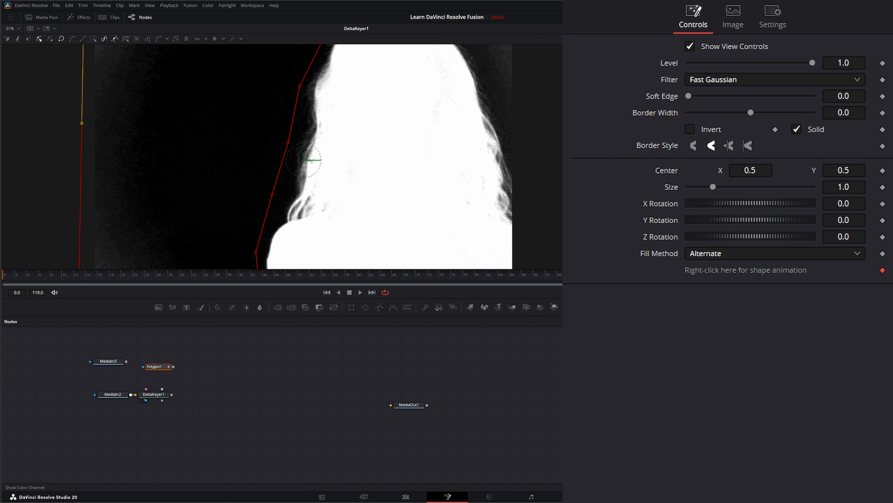
{"action": "left_click_drag", "start_coordinate": [174, 367], "coordinate": [163, 401]}
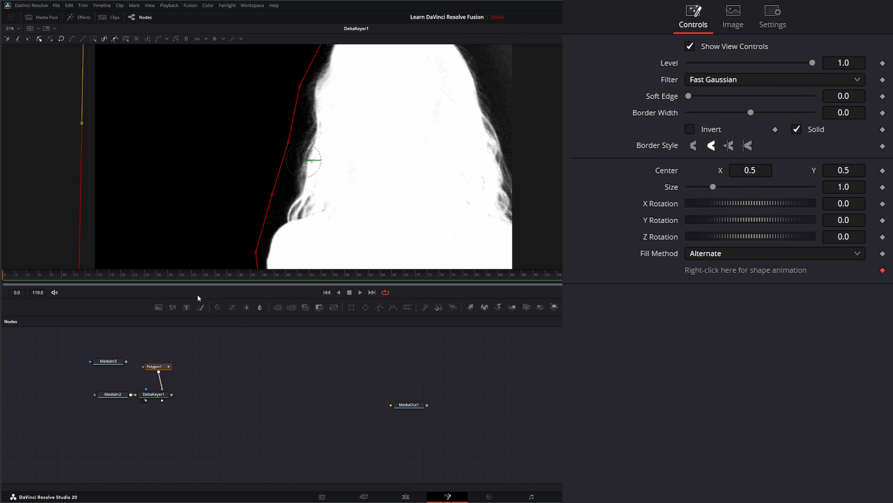
{"action": "scroll", "coordinate": [132, 97], "scroll_direction": "up", "scroll_amount": 3}
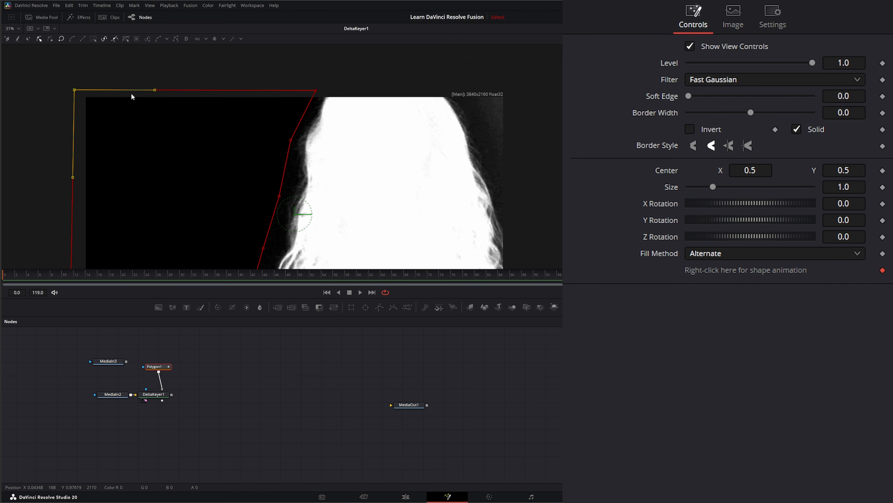
Select the polygon points beside the woman, move them across to follow her hair and shoulder at the last frame, and scrub back to the start.
{"action": "scroll", "coordinate": [210, 148], "scroll_direction": "down", "scroll_amount": 3}
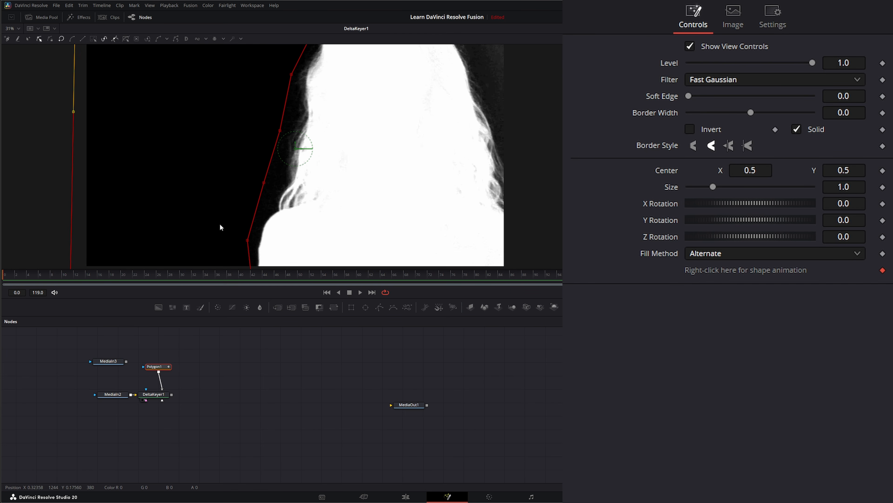
{"action": "scroll", "coordinate": [210, 192], "scroll_direction": "down", "scroll_amount": 2}
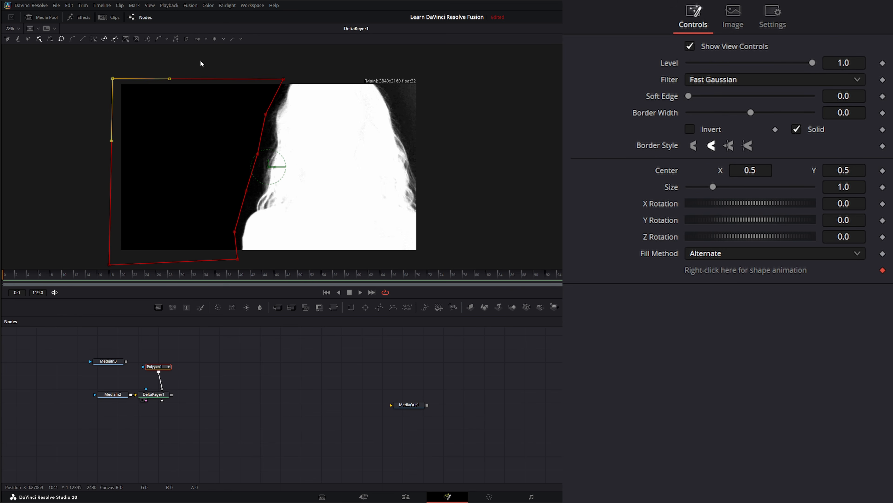
{"action": "left_click_drag", "start_coordinate": [199, 58], "coordinate": [291, 266]}
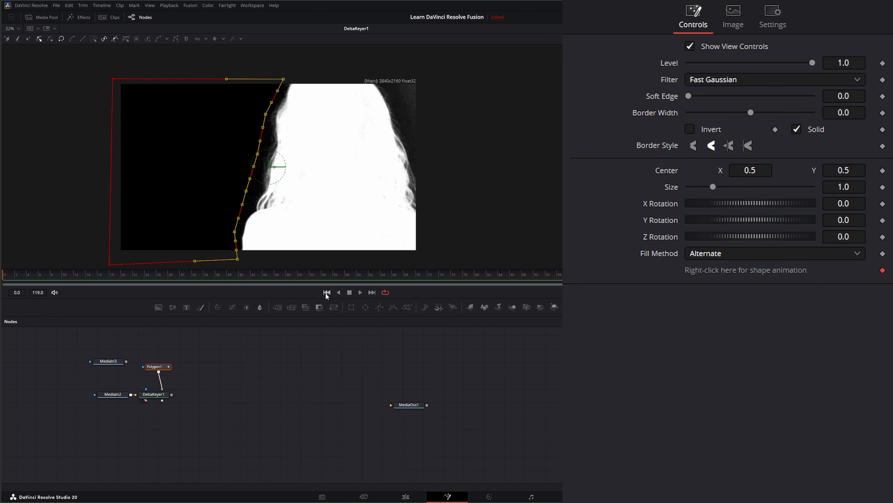
{"action": "left_click", "coordinate": [373, 292]}
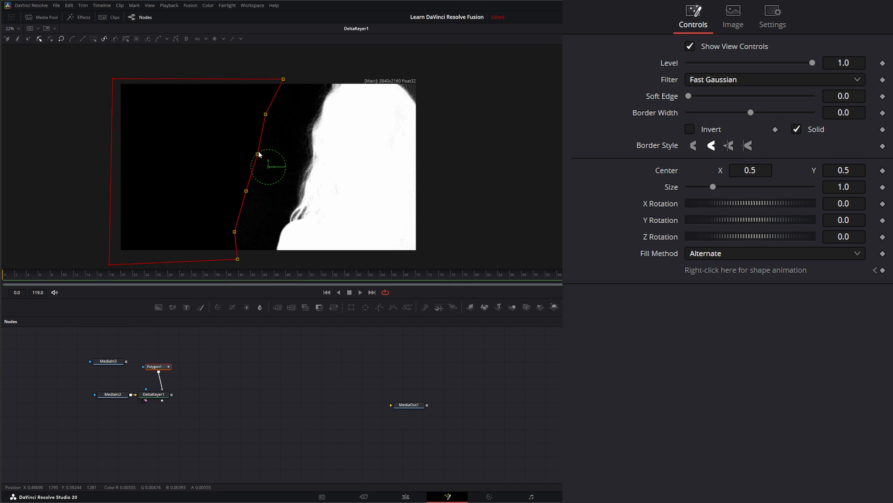
{"action": "left_click_drag", "start_coordinate": [257, 152], "coordinate": [293, 155]}
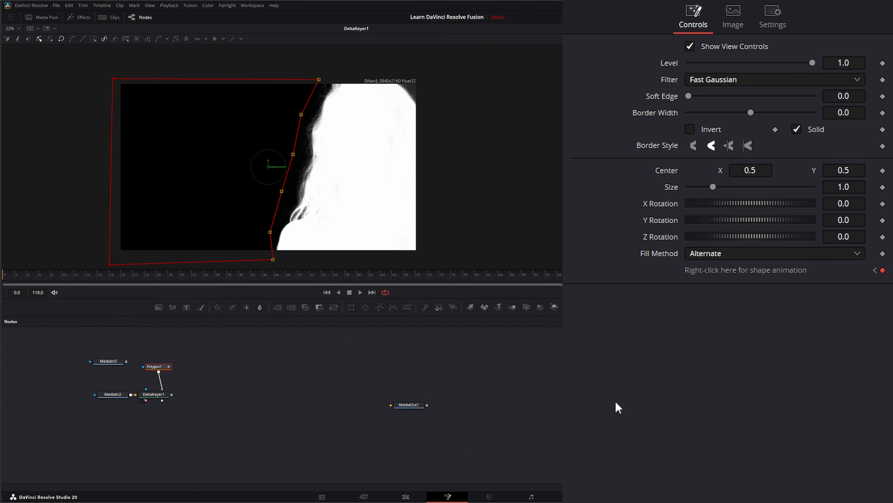
{"action": "left_click_drag", "start_coordinate": [704, 282], "coordinate": [5, 285]}
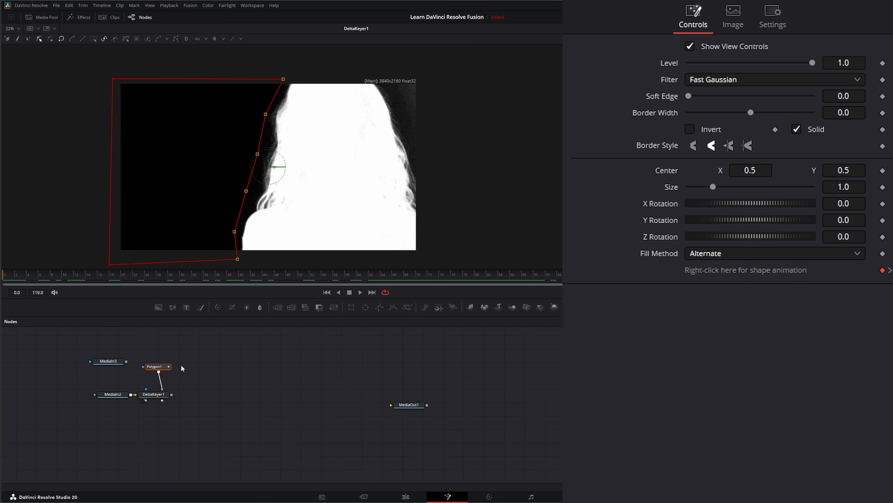
{"action": "left_click", "coordinate": [201, 370]}
{"action": "left_click_drag", "start_coordinate": [162, 386], "coordinate": [163, 386]}
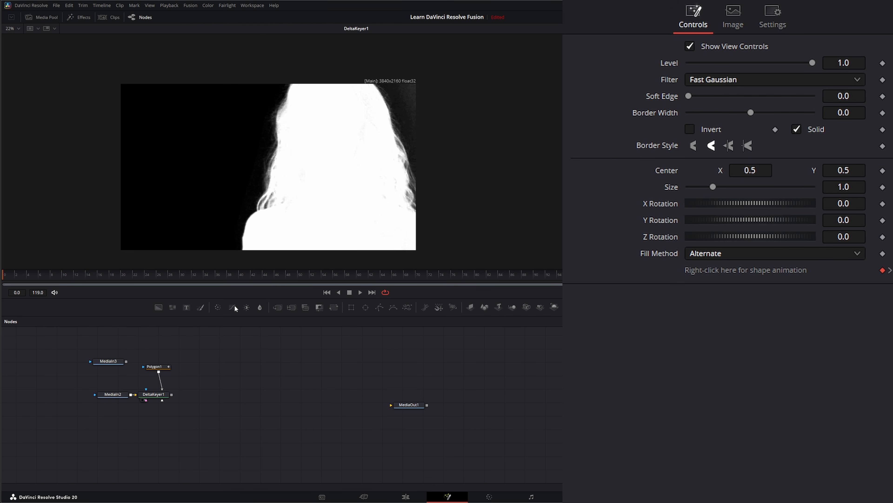
{"action": "left_click", "coordinate": [117, 396]}
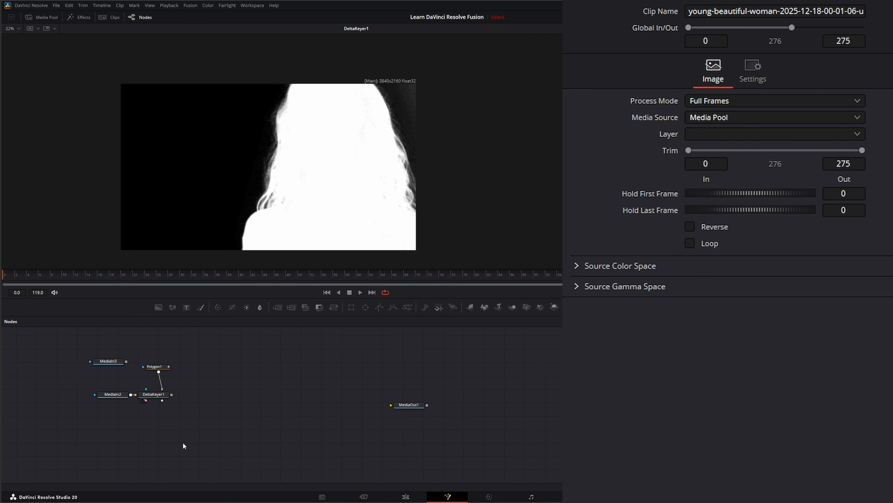
{"action": "key", "text": "shift+space"}
{"action": "type", "text": "delt"}
{"action": "key", "text": "BackSpace"}
{"action": "key", "text": "BackSpace"}
{"action": "key", "text": "BackSpace"}
{"action": "key", "text": "BackSpace"}
{"action": "type", "text": "ultra"}
{"action": "key", "text": "Return"}
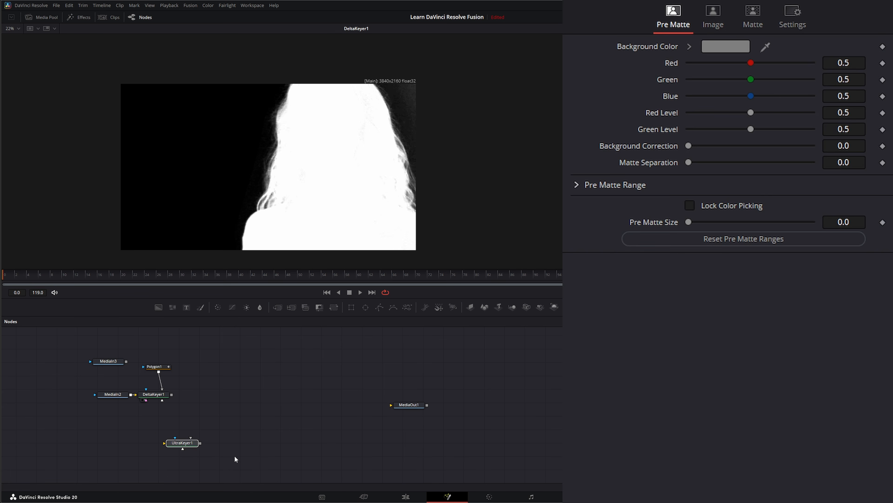
{"action": "key", "text": "Delete"}
Add a Tracker node below the keyer, connect MediaIn2's output to it, and display it in the viewer.
{"action": "key", "text": "shift+space"}
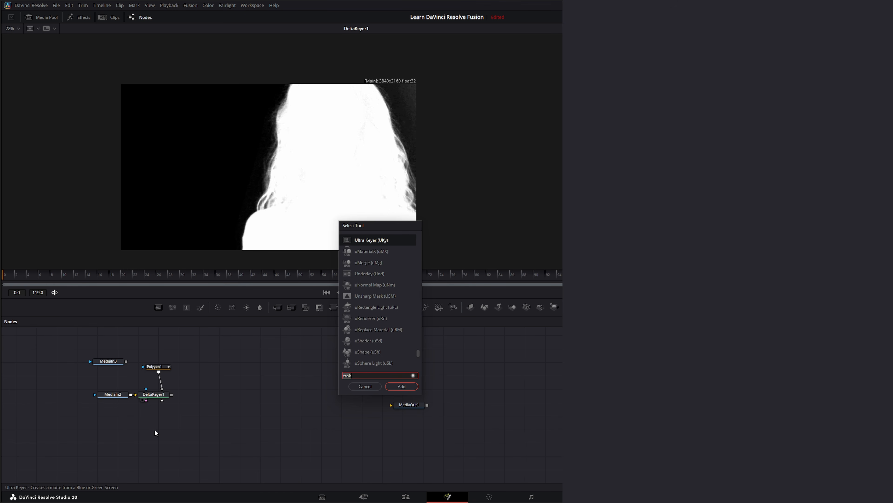
{"action": "type", "text": "trak"}
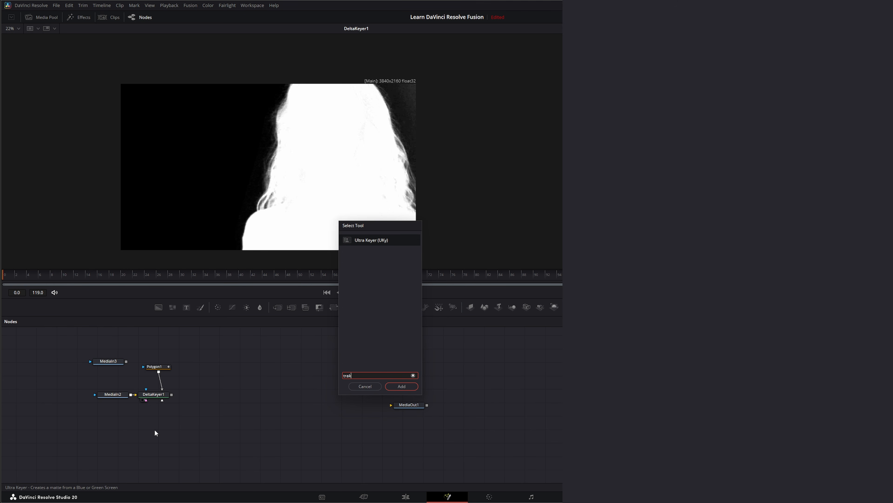
{"action": "key", "text": "BackSpace"}
{"action": "key", "text": "Return"}
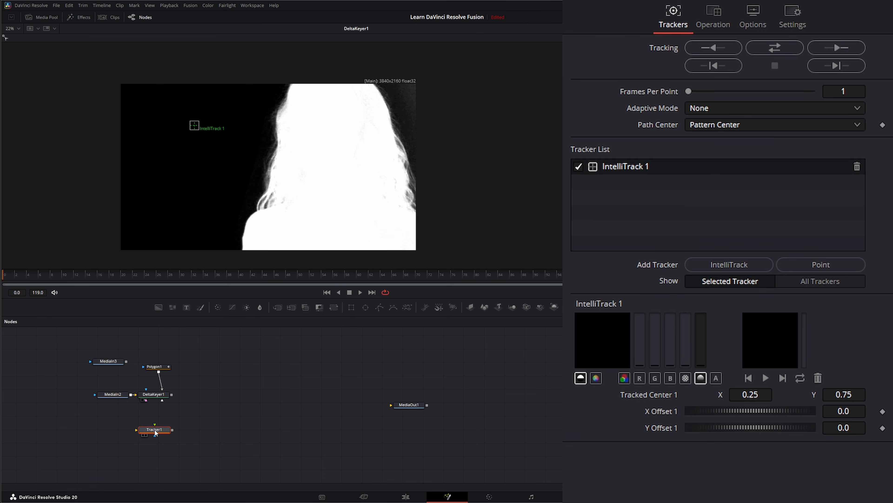
{"action": "left_click_drag", "start_coordinate": [131, 394], "coordinate": [138, 430]}
{"action": "key", "text": "2"}
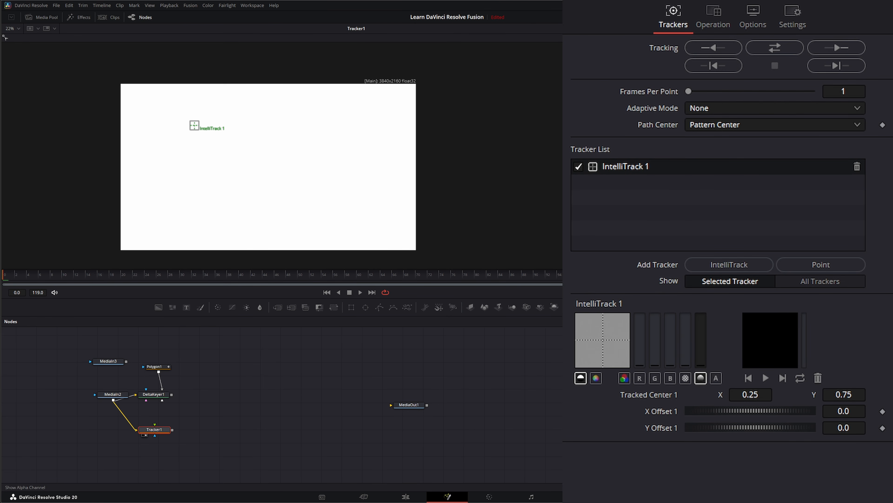
Place the first IntelliTrack point on the inner corner of the woman's eye and rename it TRK1.
{"action": "left_click", "coordinate": [9, 28]}
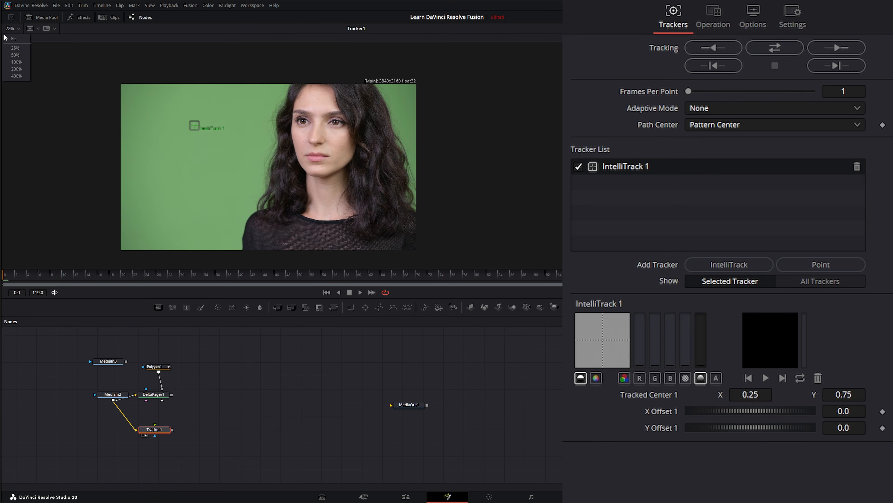
{"action": "left_click", "coordinate": [6, 39]}
{"action": "left_click_drag", "start_coordinate": [282, 130], "coordinate": [146, 119]}
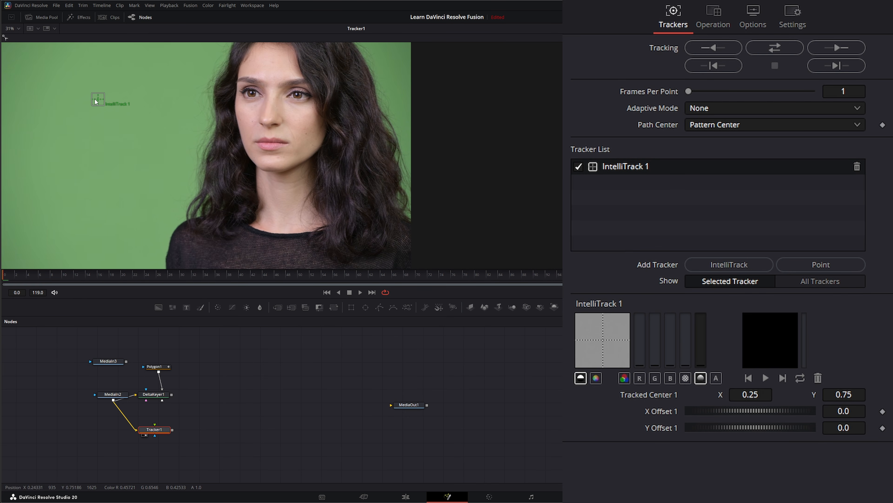
{"action": "left_click_drag", "start_coordinate": [97, 102], "coordinate": [262, 97]}
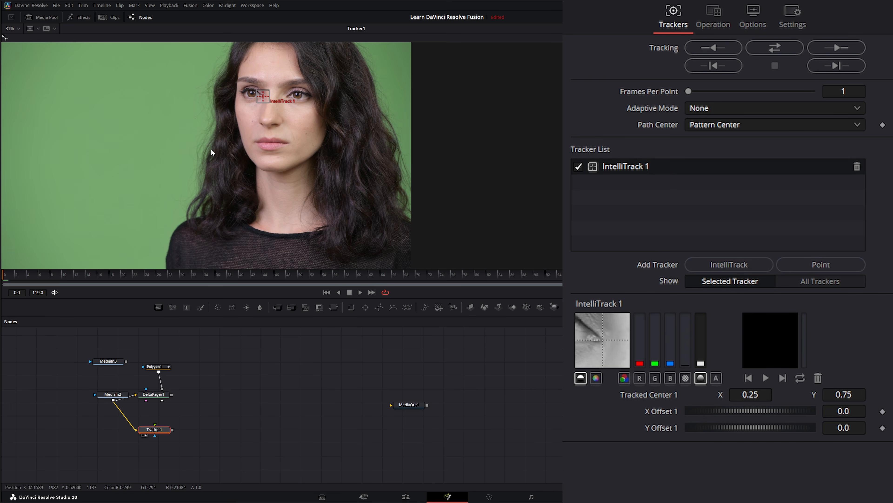
{"action": "double_click", "coordinate": [624, 166]}
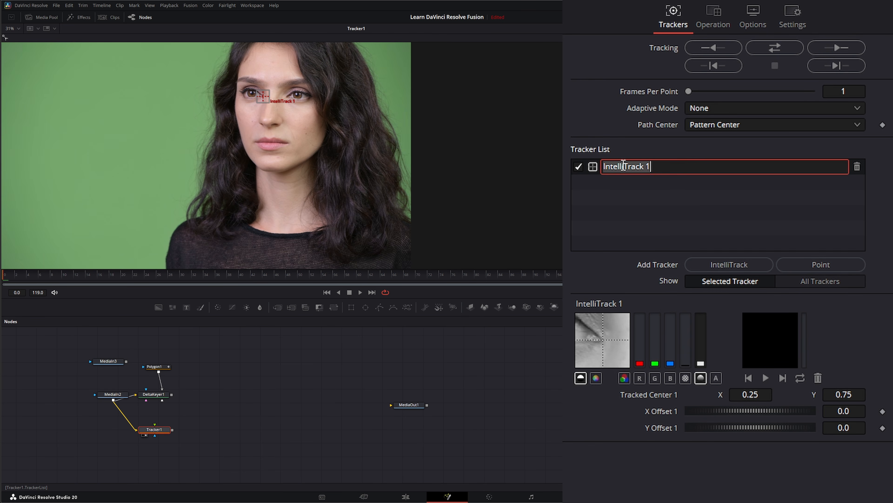
{"action": "type", "text": "TRK1"}
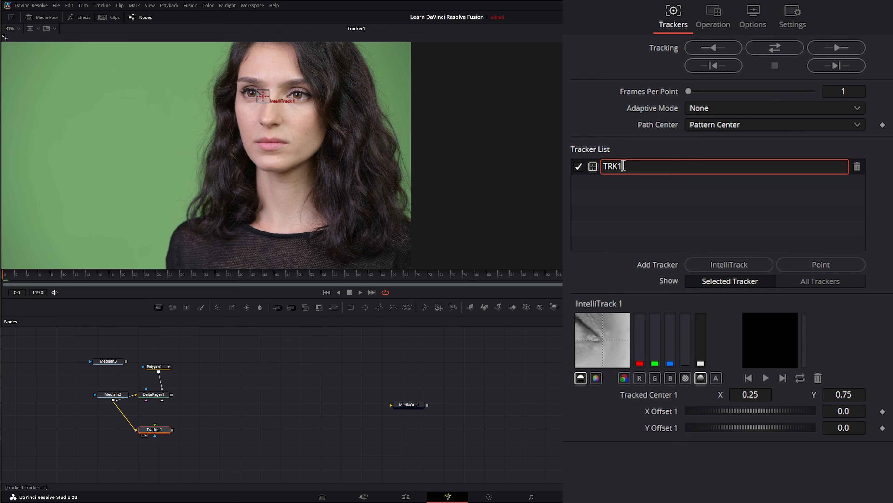
{"action": "key", "text": "Return"}
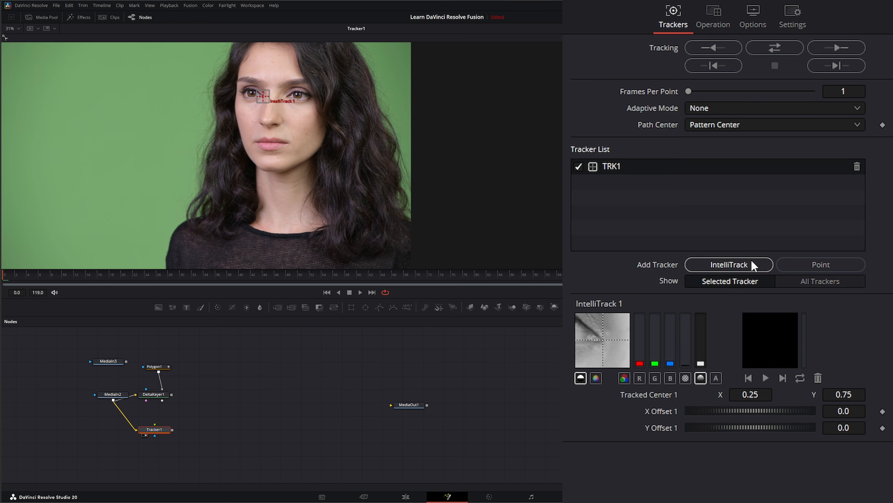
Add a second IntelliTrack tracker on the woman's chin and rename it TRK2.
{"action": "left_click", "coordinate": [742, 265]}
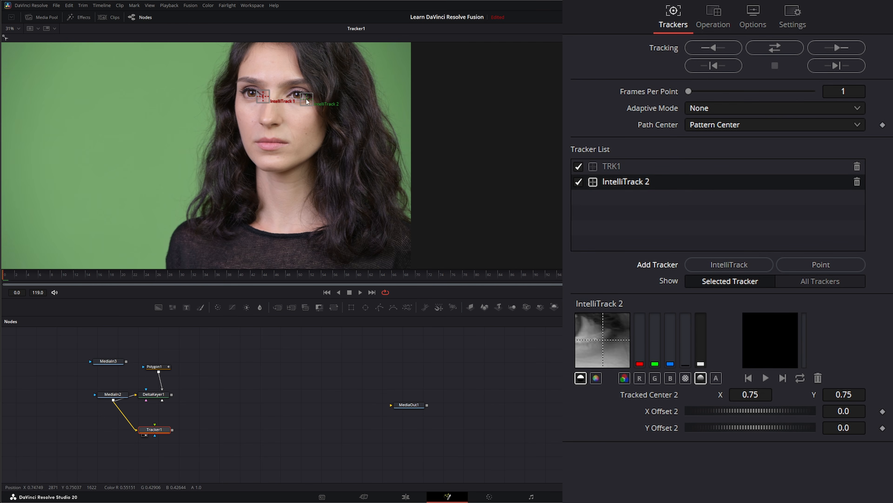
{"action": "mouse_move", "coordinate": [306, 99]}
{"action": "left_mouse_down"}
{"action": "mouse_move", "coordinate": [288, 156]}
{"action": "mouse_move", "coordinate": [277, 158]}
{"action": "left_mouse_up"}
{"action": "double_click", "coordinate": [625, 183]}
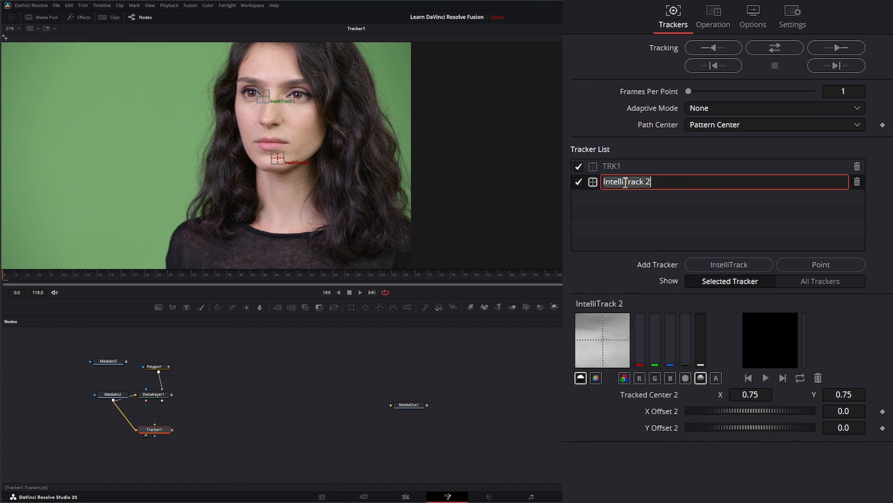
{"action": "type", "text": "TRK2"}
{"action": "key", "text": "Return"}
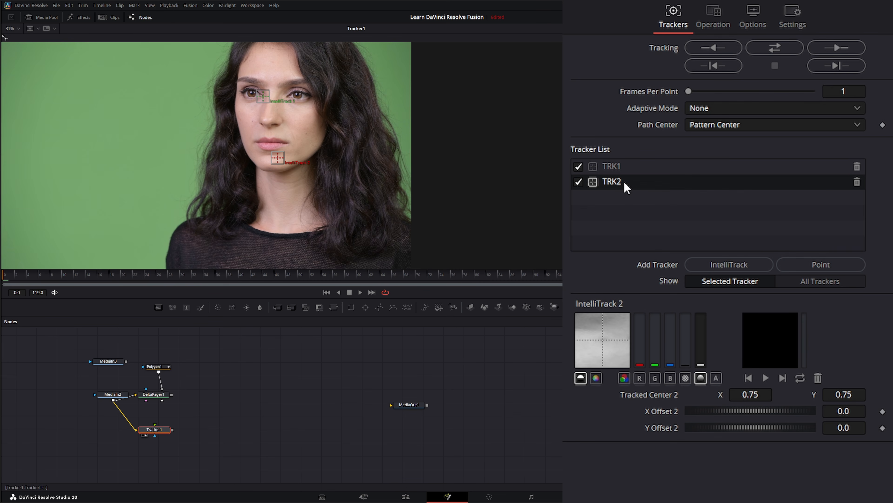
Add a third IntelliTrack tracker on the edge of the woman's shoulder and rename it TRK3.
{"action": "left_click", "coordinate": [719, 264]}
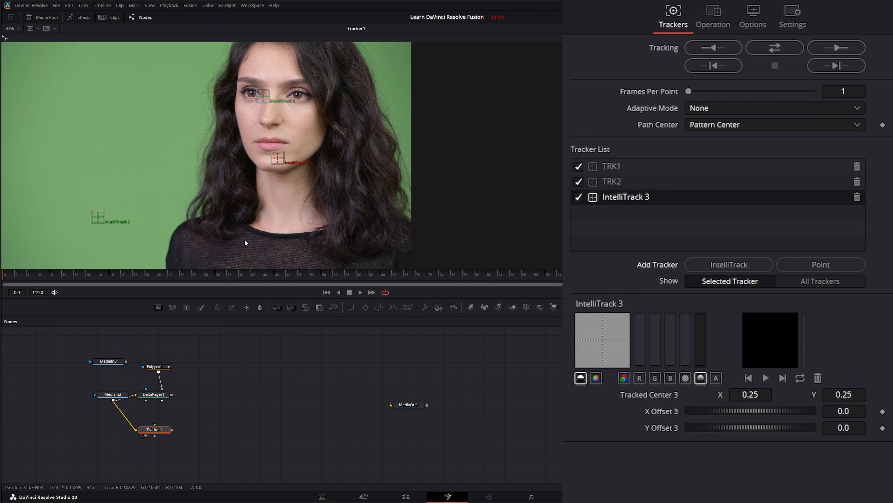
{"action": "mouse_move", "coordinate": [104, 220]}
{"action": "left_mouse_down"}
{"action": "mouse_move", "coordinate": [155, 248]}
{"action": "mouse_move", "coordinate": [171, 237]}
{"action": "left_mouse_up"}
{"action": "double_click", "coordinate": [631, 196]}
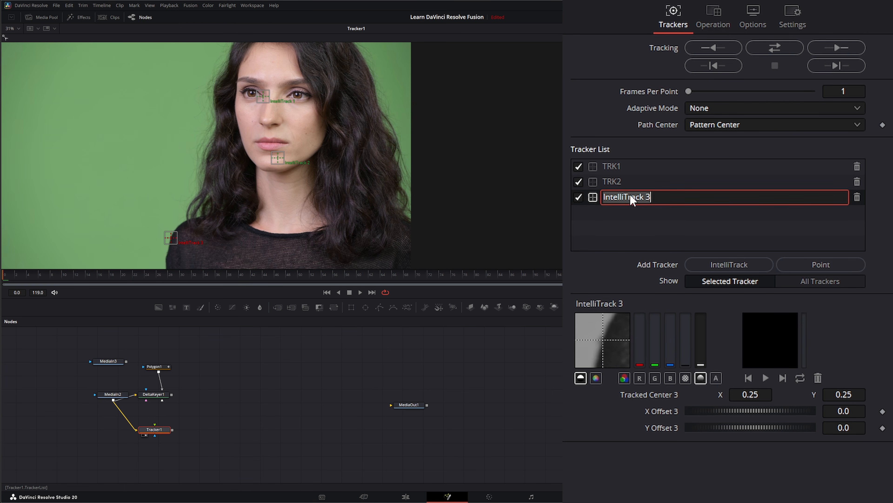
{"action": "type", "text": "TRK3"}
{"action": "key", "text": "Return"}
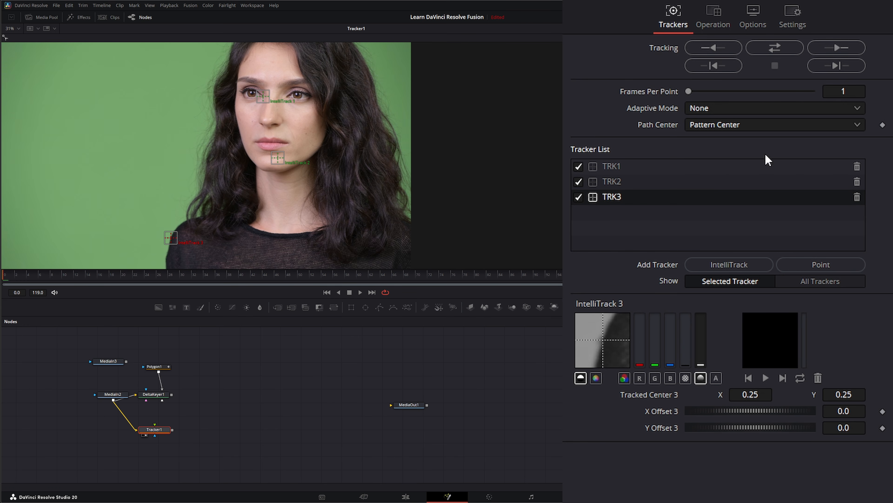
Track all three points forward through the clip and return to the first frame.
{"action": "left_click", "coordinate": [837, 47]}
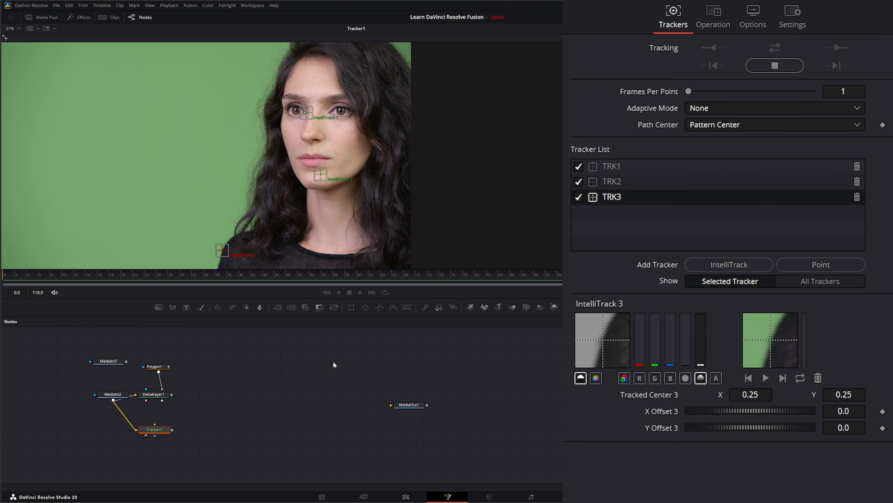
{"action": "left_click", "coordinate": [328, 291]}
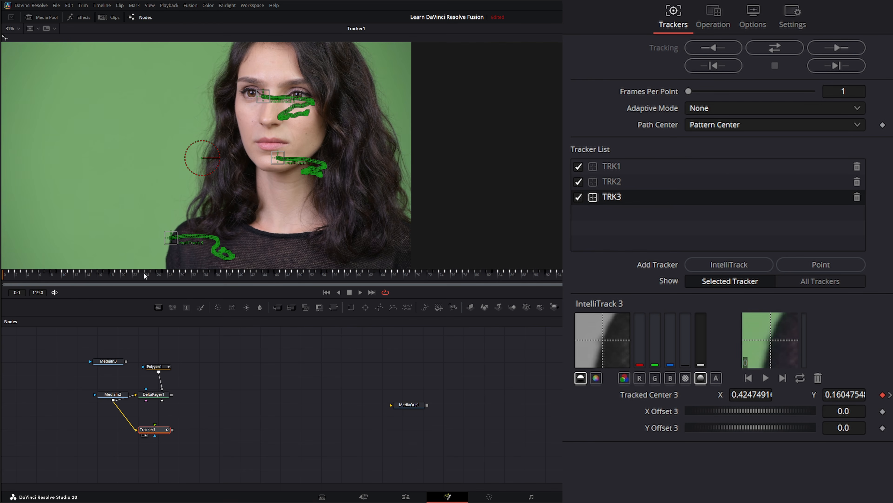
Set TRK1's X Offset to -0.1838 beside the hair, keyframe it at the first and last frames, and return to the start.
{"action": "left_click", "coordinate": [625, 172]}
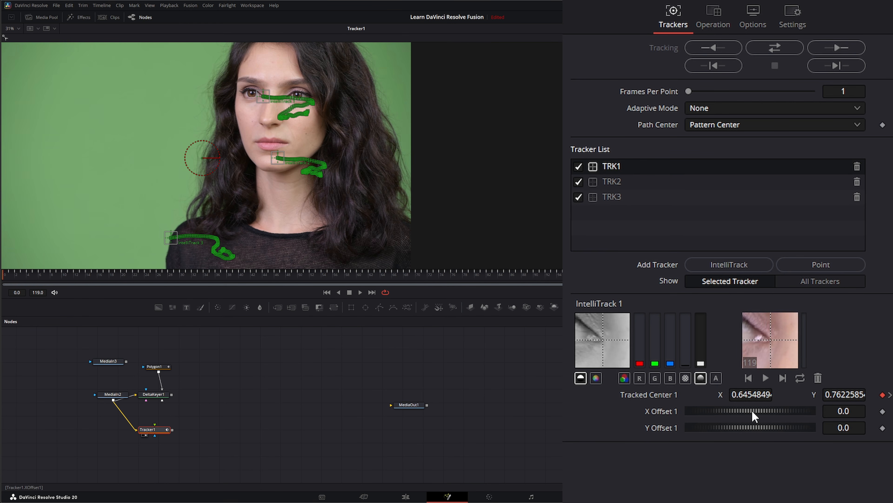
{"action": "left_click_drag", "start_coordinate": [752, 411], "coordinate": [630, 414]}
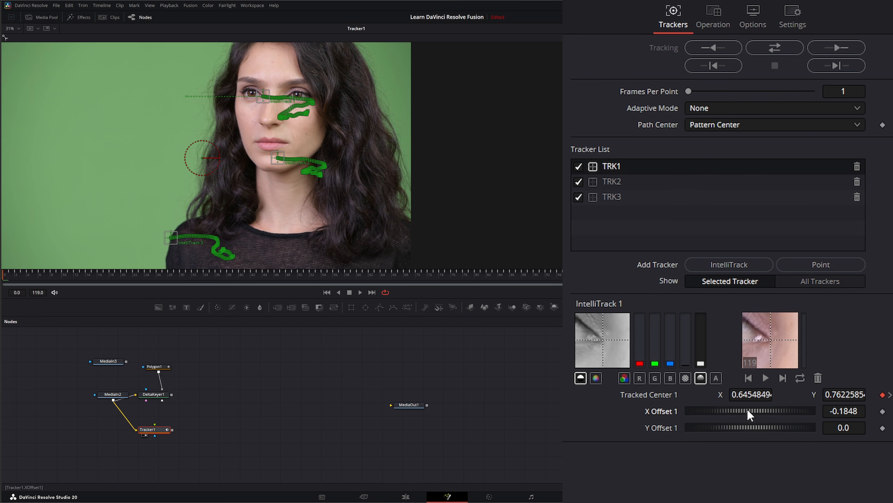
{"action": "mouse_move", "coordinate": [739, 410]}
{"action": "left_mouse_down"}
{"action": "mouse_move", "coordinate": [768, 413]}
{"action": "mouse_move", "coordinate": [748, 410]}
{"action": "left_mouse_up"}
{"action": "left_click", "coordinate": [883, 411]}
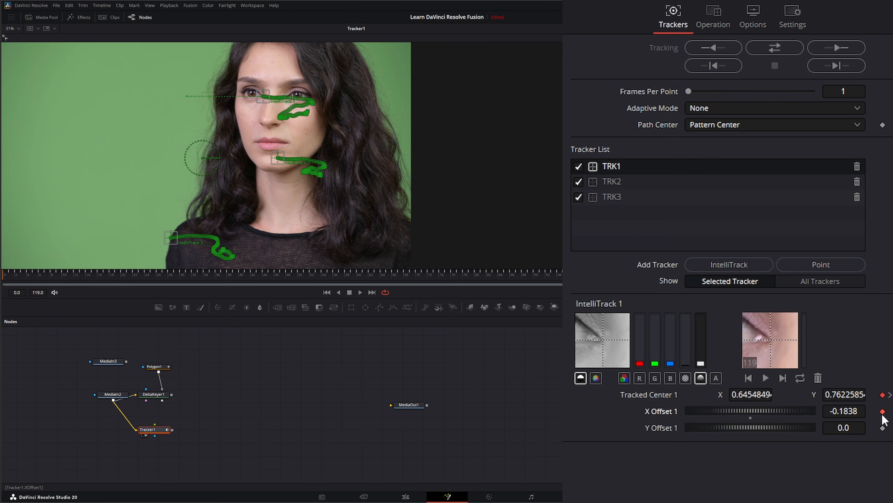
{"action": "left_click", "coordinate": [373, 293]}
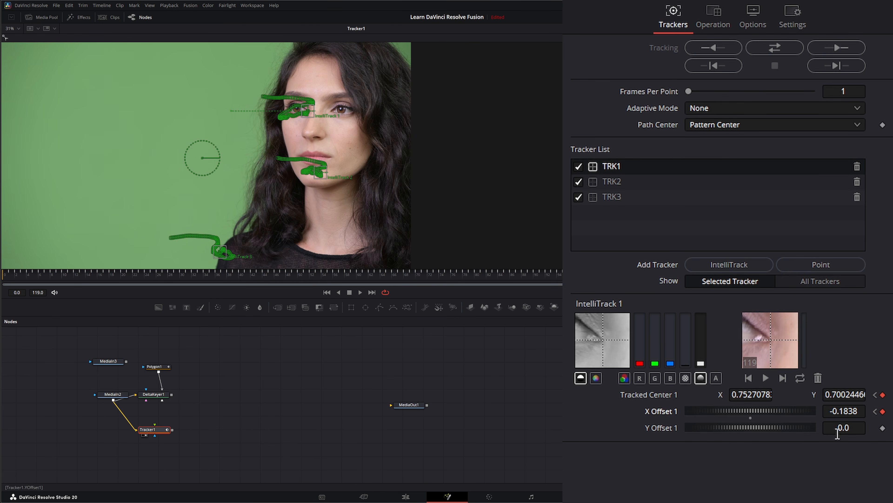
{"action": "left_click", "coordinate": [326, 292]}
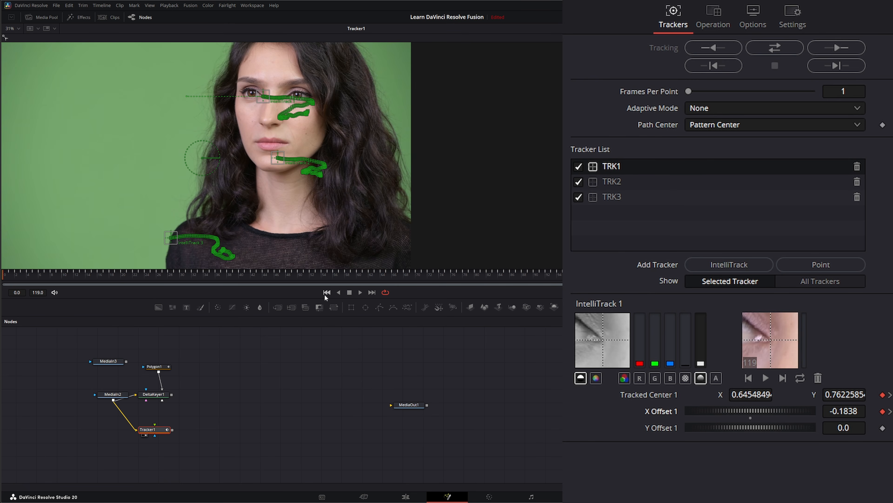
Set TRK2's X Offset to -0.2242 beside the hair and keyframe it at the first and last frames.
{"action": "left_click", "coordinate": [616, 188]}
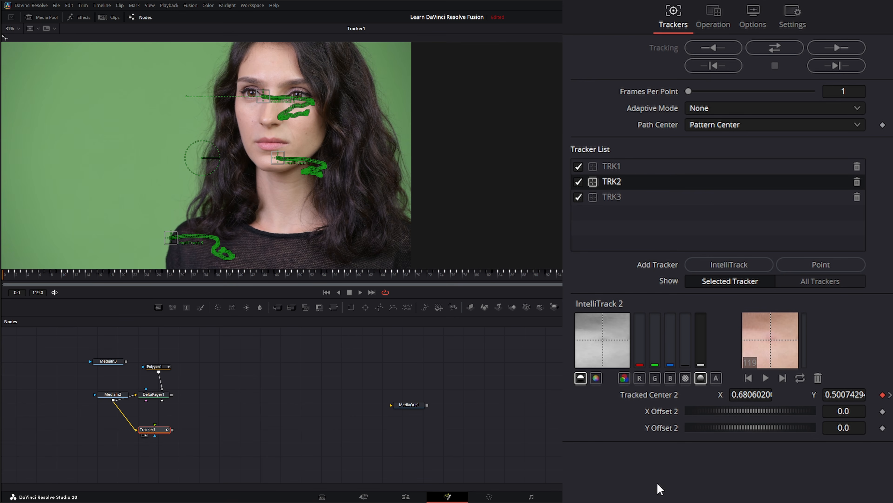
{"action": "left_click_drag", "start_coordinate": [782, 412], "coordinate": [637, 426]}
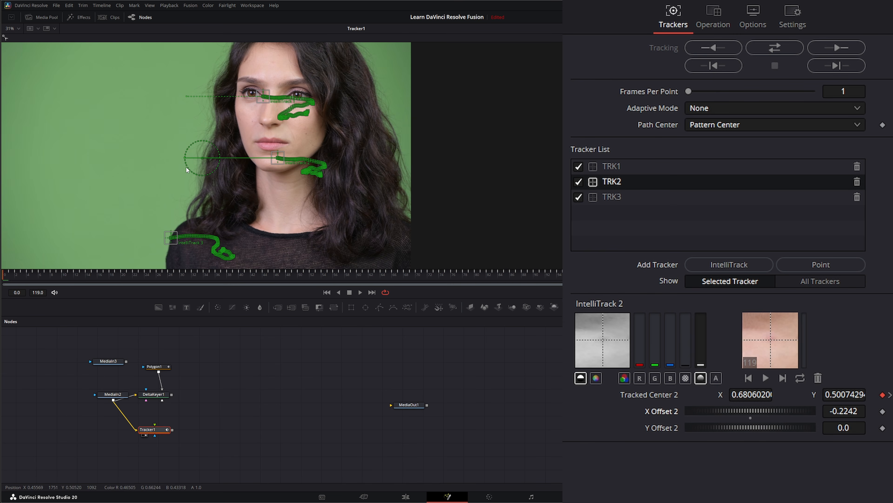
{"action": "left_click", "coordinate": [883, 411]}
{"action": "left_click", "coordinate": [372, 292]}
{"action": "left_click", "coordinate": [883, 411]}
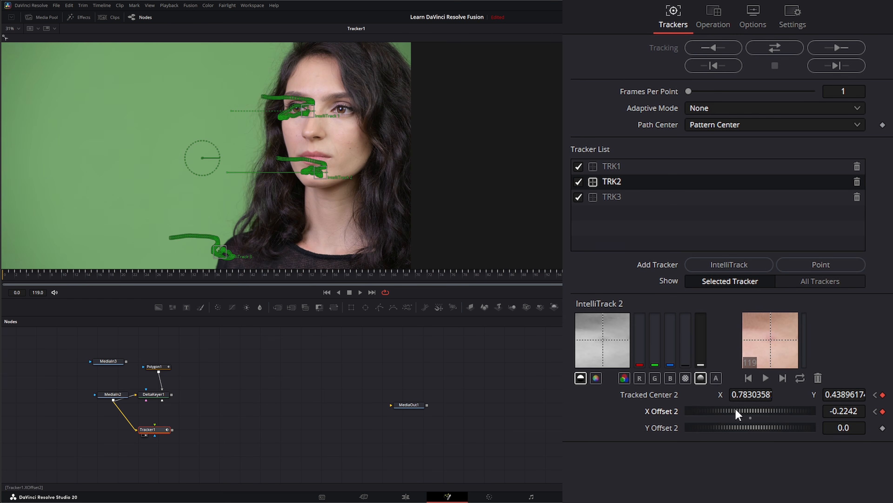
Set TRK3's X Offset to -0.0263 beside the shoulder, keyframe it at the first and last frames, and return to the start.
{"action": "left_click", "coordinate": [326, 292]}
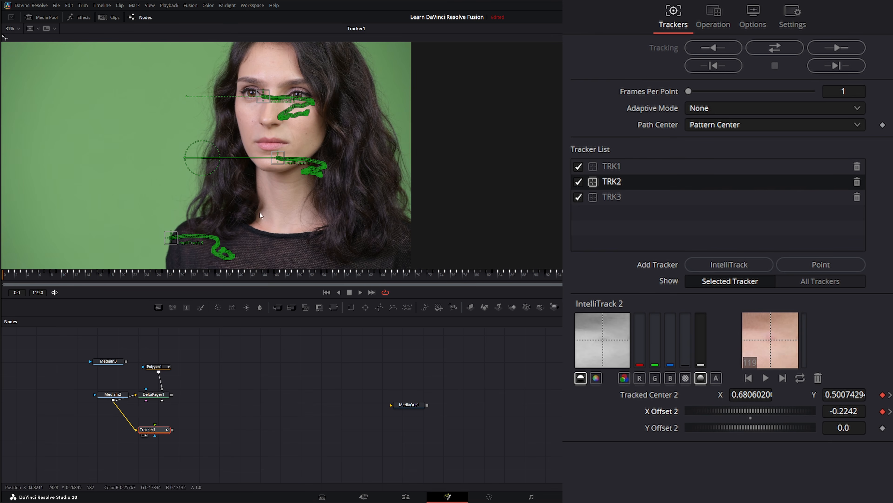
{"action": "left_click", "coordinate": [630, 198]}
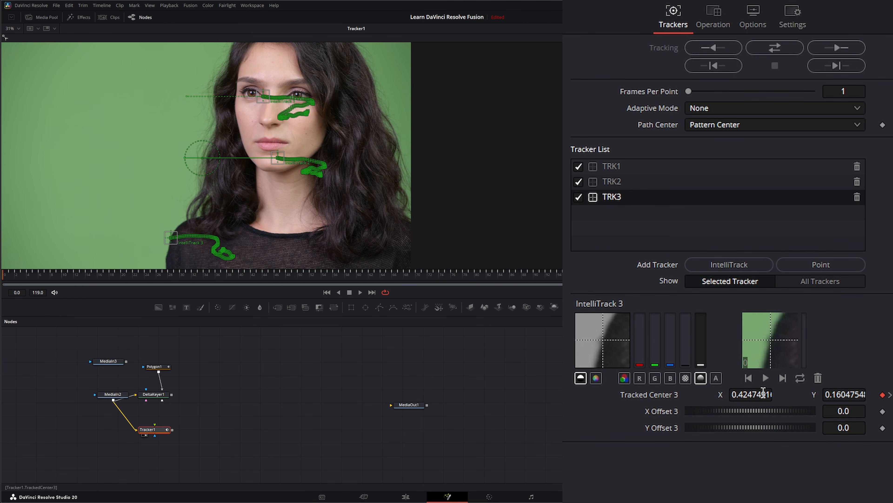
{"action": "left_click_drag", "start_coordinate": [745, 411], "coordinate": [732, 410]}
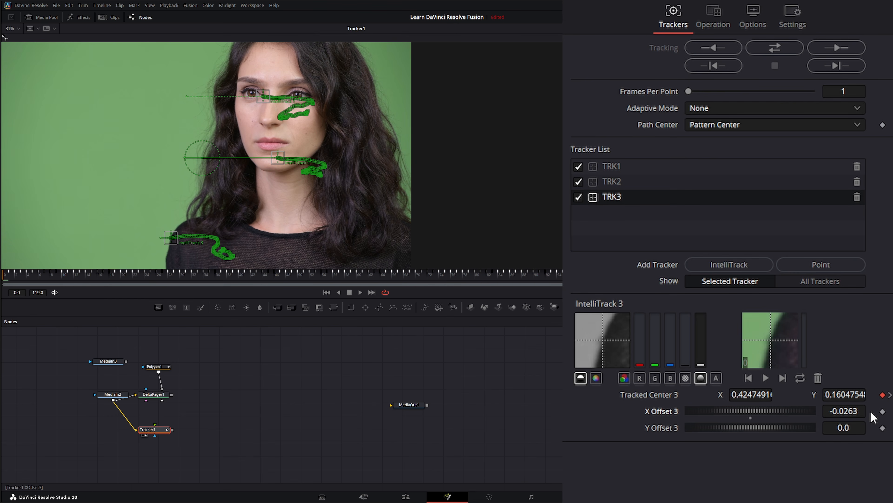
{"action": "left_click", "coordinate": [883, 411]}
{"action": "left_click", "coordinate": [371, 292]}
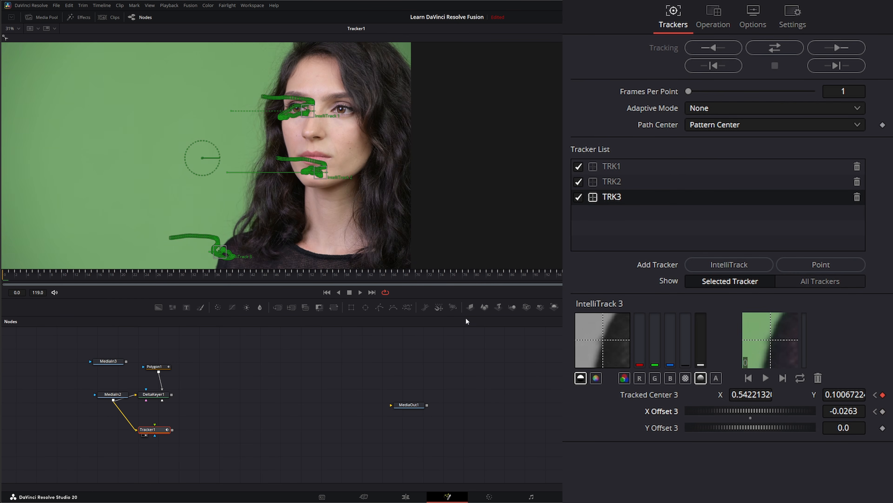
{"action": "left_click", "coordinate": [884, 411]}
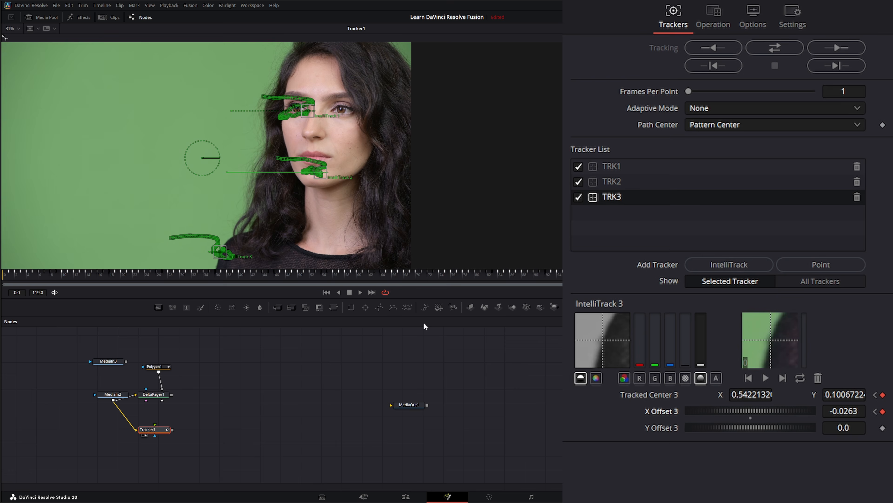
{"action": "left_click", "coordinate": [326, 291]}
{"action": "mouse_move", "coordinate": [12, 272]}
{"action": "left_mouse_down"}
{"action": "mouse_move", "coordinate": [303, 284]}
{"action": "mouse_move", "coordinate": [4, 282]}
{"action": "left_mouse_up"}
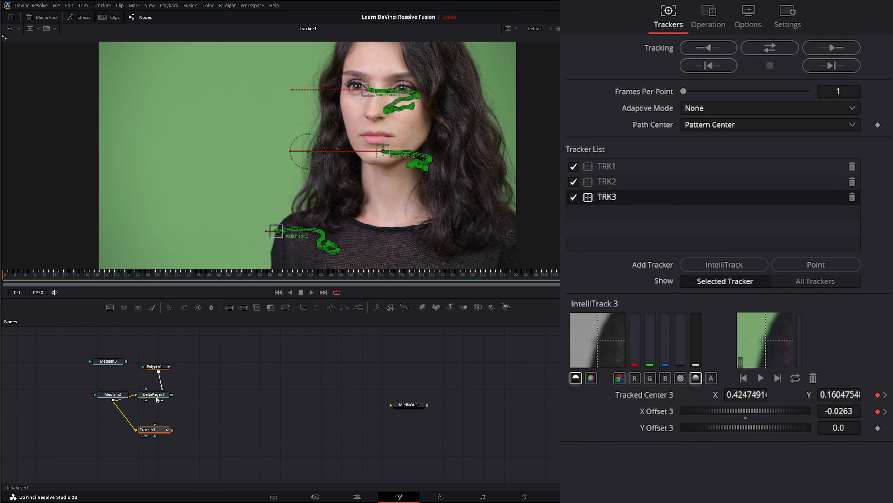
View DeltaKeyer1 and replace its existing Polygon1 mask with a new Polygon node connected to its garbage matte input.
{"action": "left_click_drag", "start_coordinate": [157, 398], "coordinate": [211, 176]}
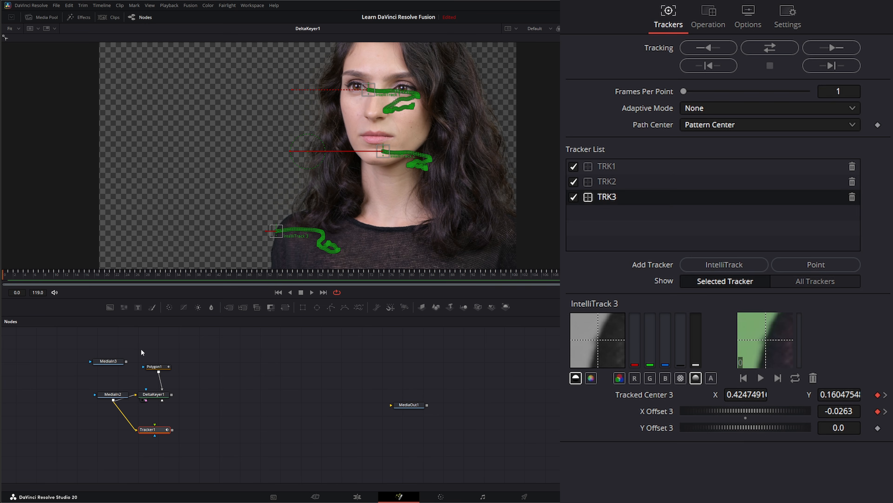
{"action": "left_click_drag", "start_coordinate": [142, 352], "coordinate": [188, 390]}
{"action": "left_click_drag", "start_coordinate": [133, 343], "coordinate": [182, 371]}
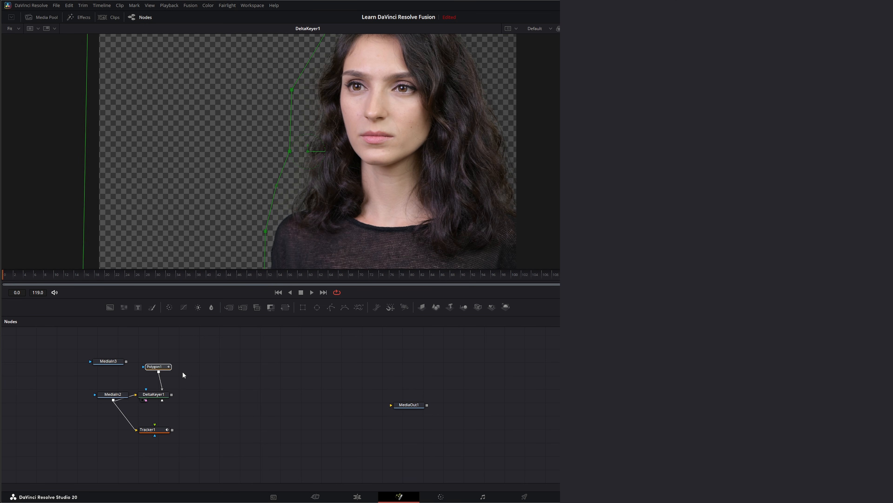
{"action": "key", "text": "Delete"}
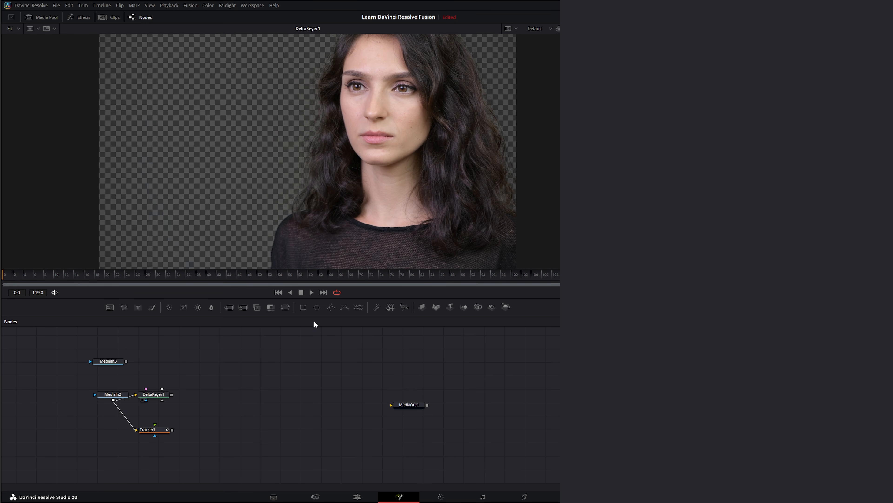
{"action": "left_click_drag", "start_coordinate": [331, 306], "coordinate": [162, 400]}
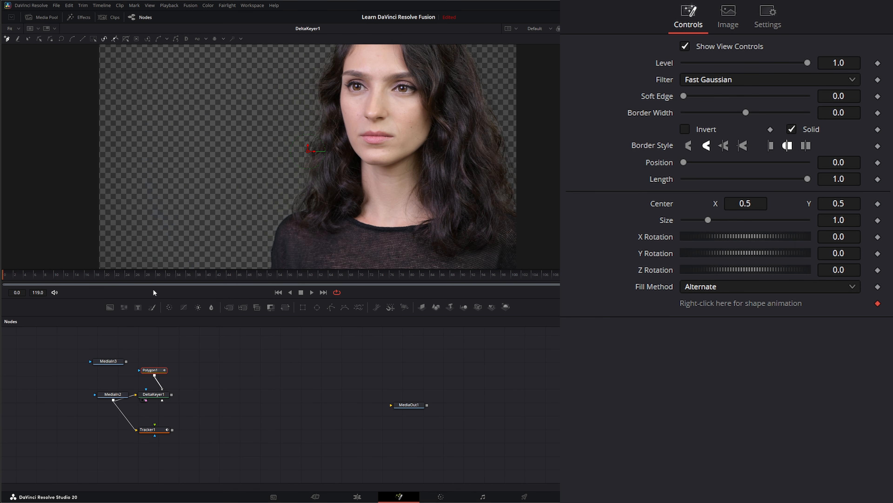
Draw a closed polygon around the empty background beside the woman, with one point near her shoulder and two along her hair.
{"action": "left_click_drag", "start_coordinate": [178, 221], "coordinate": [173, 178]}
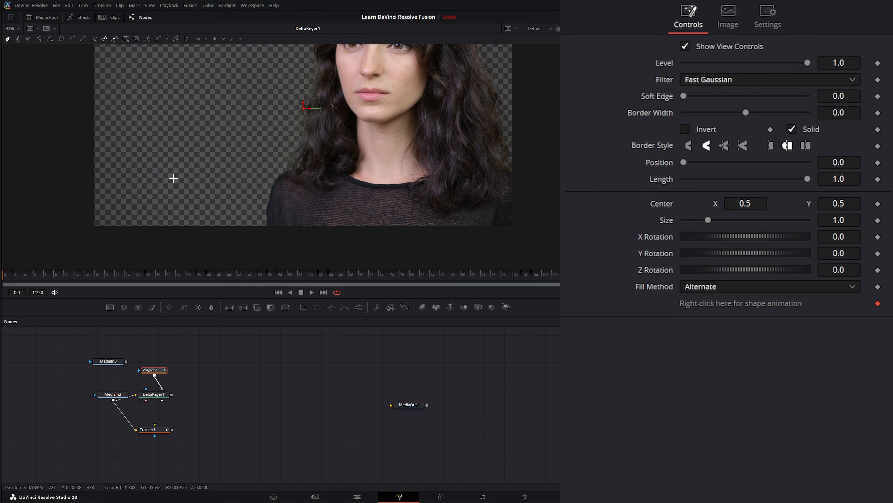
{"action": "left_click", "coordinate": [72, 238]}
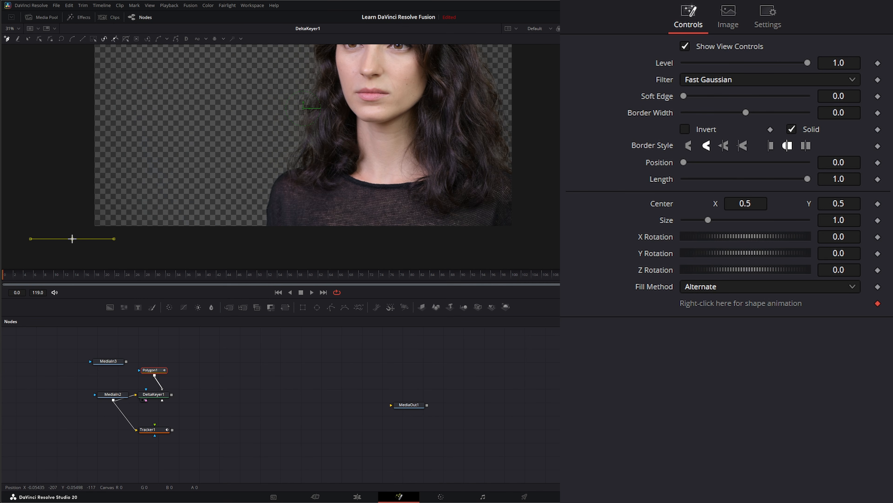
{"action": "left_click", "coordinate": [257, 236]}
{"action": "left_click", "coordinate": [260, 190]}
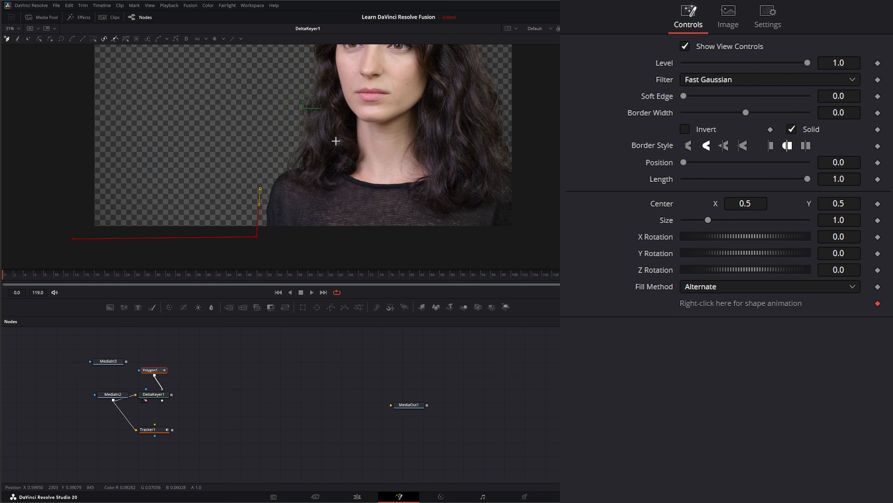
{"action": "left_click", "coordinate": [280, 105]}
{"action": "left_click_drag", "start_coordinate": [293, 77], "coordinate": [289, 157]}
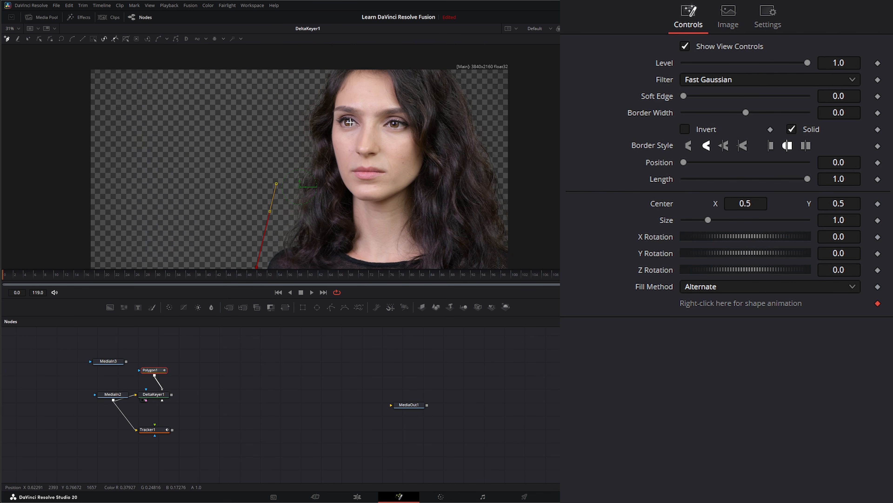
{"action": "left_click", "coordinate": [292, 120]}
{"action": "left_click", "coordinate": [308, 62]}
{"action": "left_click", "coordinate": [71, 62]}
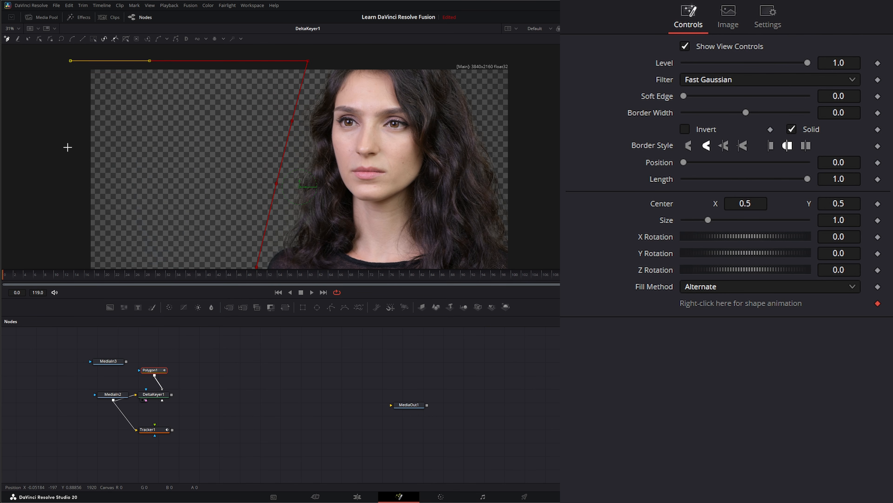
{"action": "left_click_drag", "start_coordinate": [69, 195], "coordinate": [76, 116]}
{"action": "left_click", "coordinate": [79, 242]}
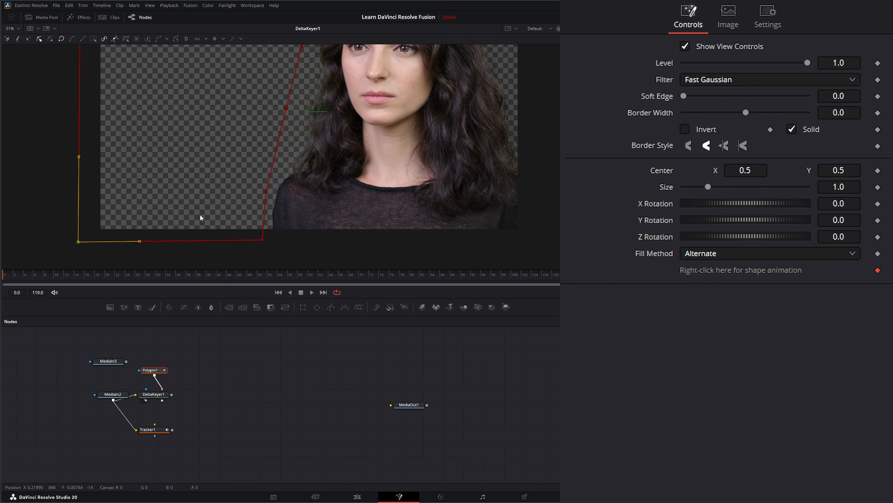
{"action": "scroll", "coordinate": [196, 187], "scroll_direction": "up", "scroll_amount": 3}
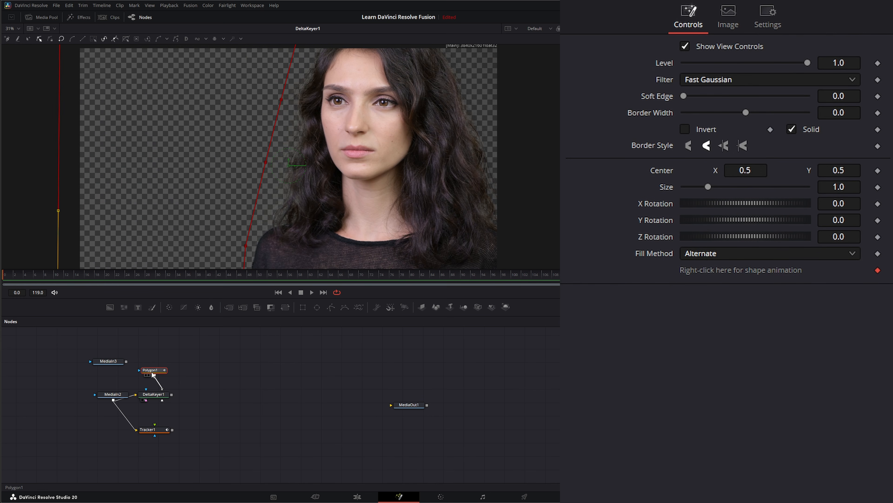
Examine the polygon's control points along the woman's hair and shoulder at the first frame.
{"action": "left_click_drag", "start_coordinate": [154, 374], "coordinate": [154, 375]}
{"action": "mouse_move", "coordinate": [7, 278]}
{"action": "left_mouse_down"}
{"action": "mouse_move", "coordinate": [610, 275]}
{"action": "mouse_move", "coordinate": [2, 291]}
{"action": "left_mouse_up"}
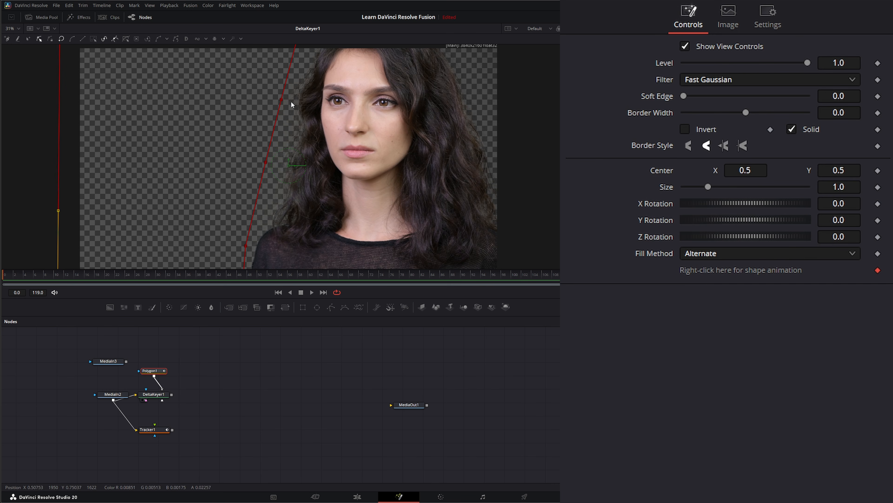
{"action": "left_click", "coordinate": [281, 100]}
{"action": "scroll", "coordinate": [246, 142], "scroll_direction": "down", "scroll_amount": 2}
{"action": "left_click_drag", "start_coordinate": [127, 77], "coordinate": [288, 243]}
{"action": "left_click", "coordinate": [137, 91]}
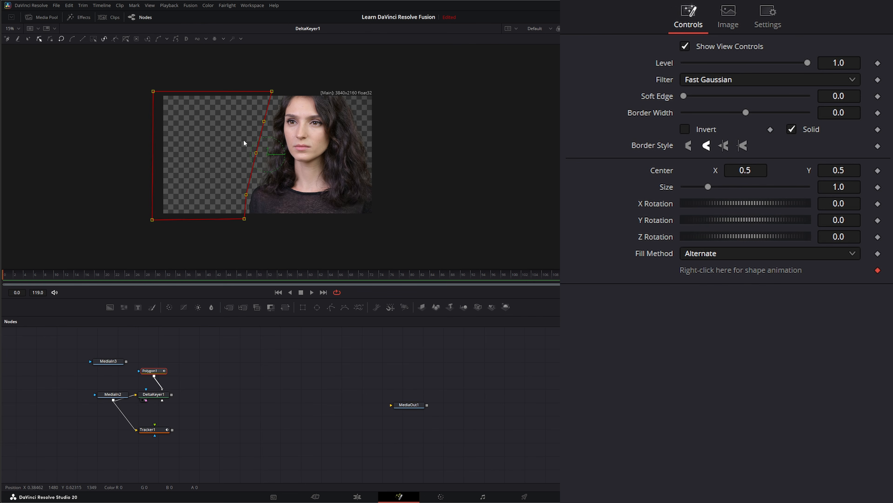
{"action": "scroll", "coordinate": [245, 142], "scroll_direction": "up", "scroll_amount": 2}
{"action": "left_click_drag", "start_coordinate": [294, 141], "coordinate": [271, 146]}
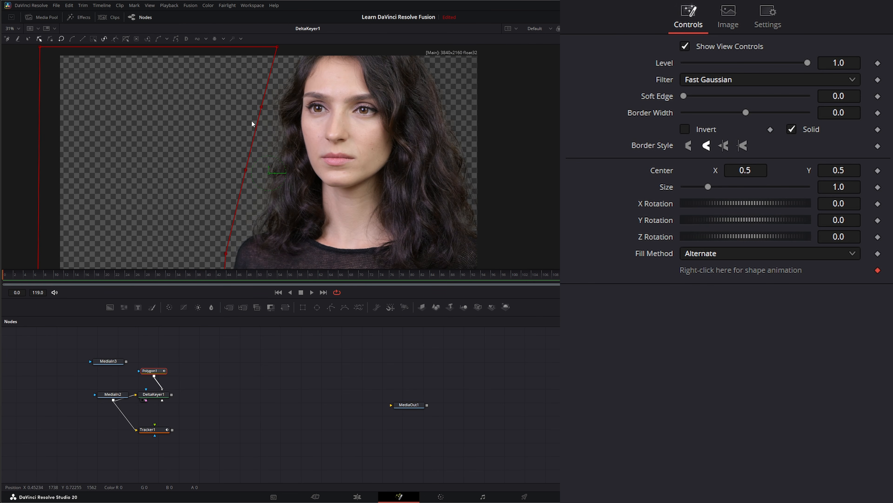
Publish the polygon's two points beside the hair, first the one at eye level and then the one below it.
{"action": "right_click", "coordinate": [261, 107]}
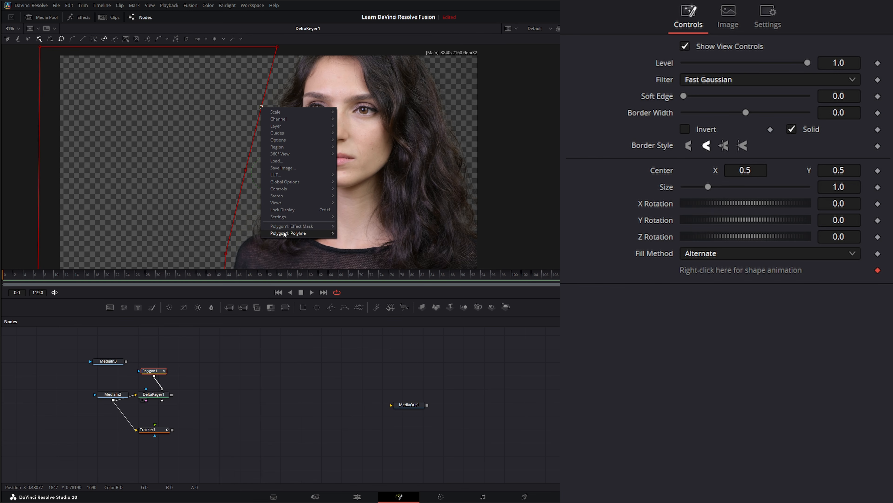
{"action": "mouse_move", "coordinate": [285, 234]}
{"action": "mouse_move", "coordinate": [369, 395]}
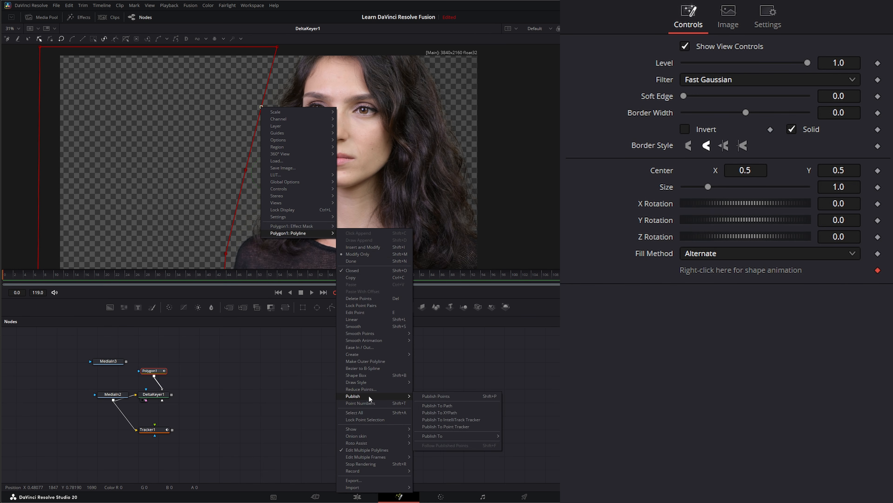
{"action": "left_click", "coordinate": [441, 395]}
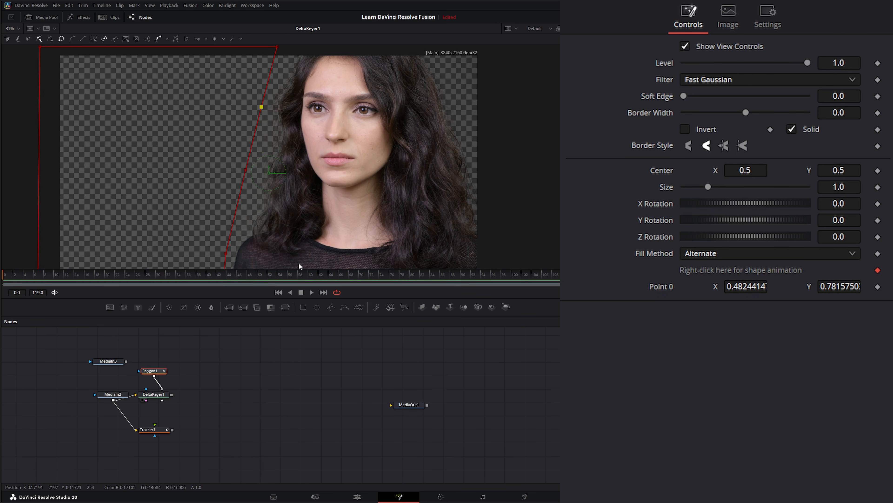
{"action": "right_click", "coordinate": [245, 169]}
{"action": "mouse_move", "coordinate": [279, 296]}
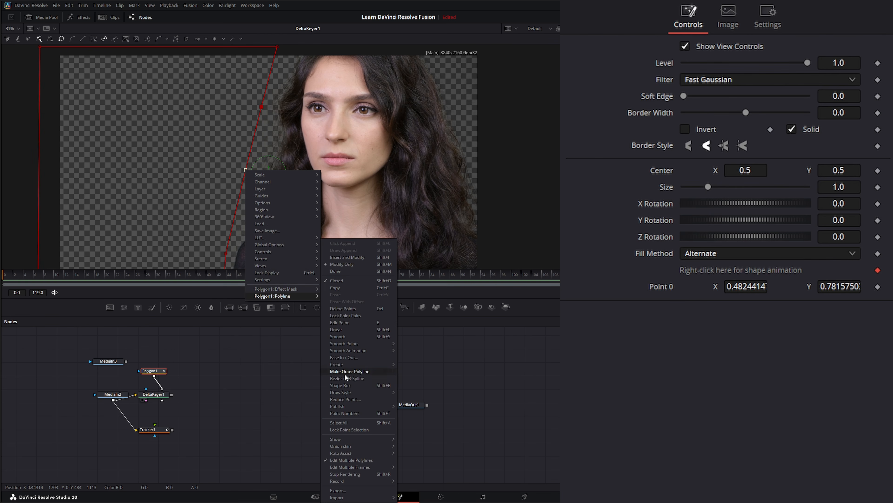
{"action": "mouse_move", "coordinate": [347, 406]}
{"action": "left_click", "coordinate": [423, 407]}
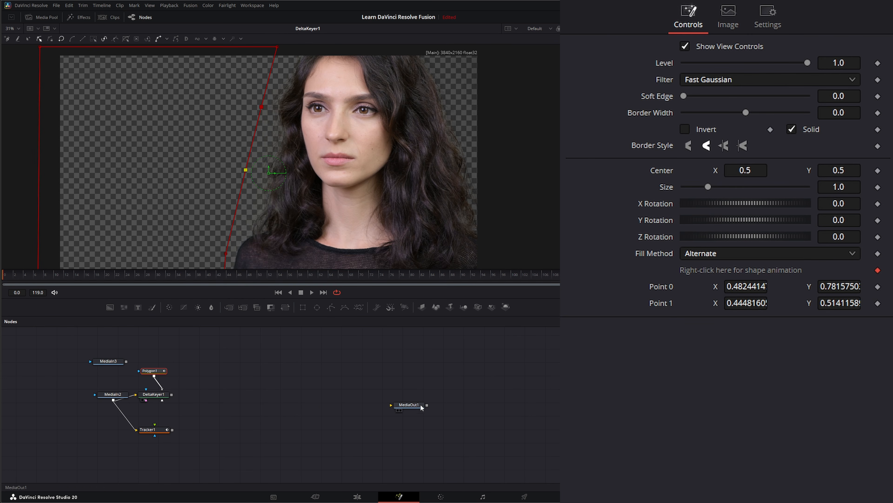
Publish the polygon point beside the woman's shoulder as the third published point.
{"action": "left_click_drag", "start_coordinate": [259, 229], "coordinate": [262, 206]}
{"action": "left_click_drag", "start_coordinate": [207, 65], "coordinate": [312, 243]}
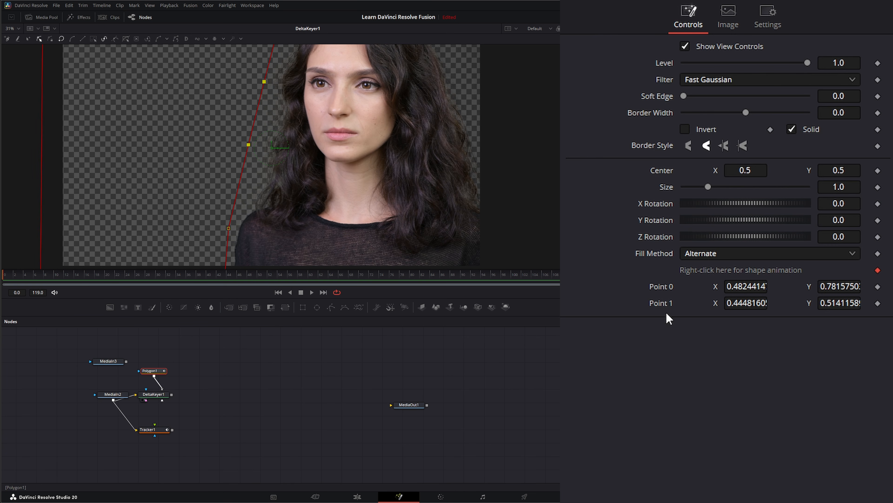
{"action": "left_click", "coordinate": [259, 199]}
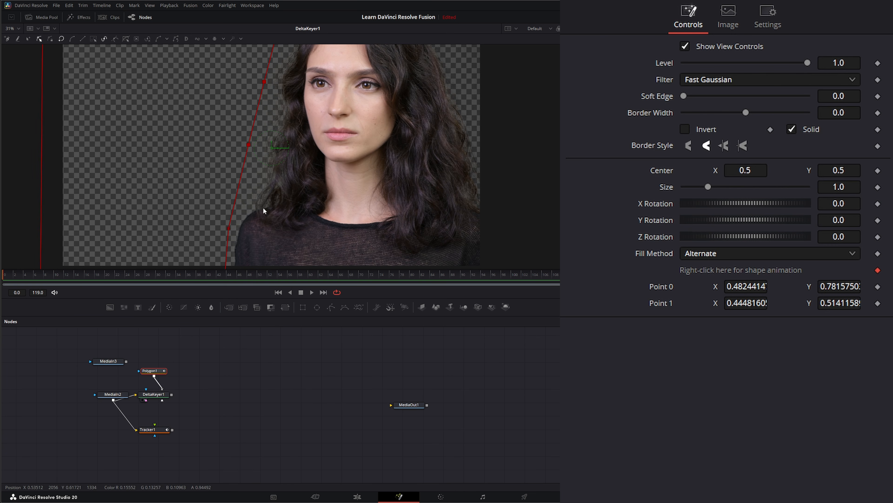
{"action": "left_click", "coordinate": [229, 229]}
{"action": "right_click", "coordinate": [228, 227]}
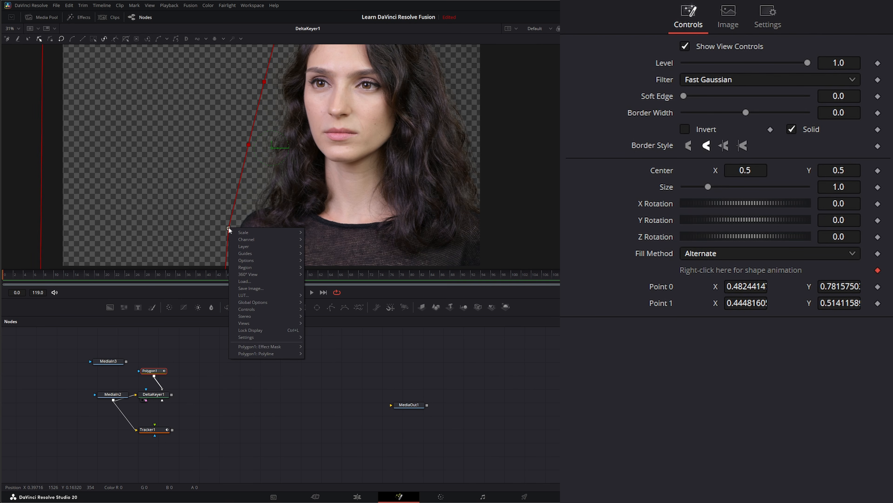
{"action": "mouse_move", "coordinate": [251, 355]}
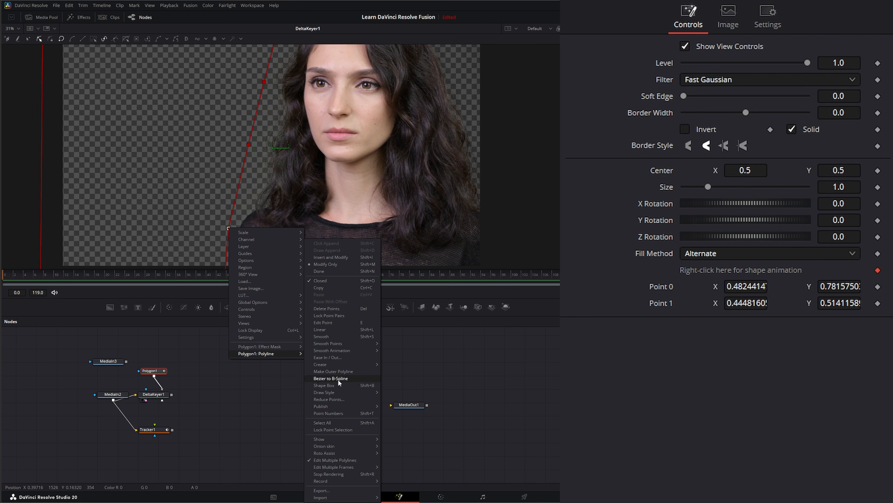
{"action": "mouse_move", "coordinate": [334, 407]}
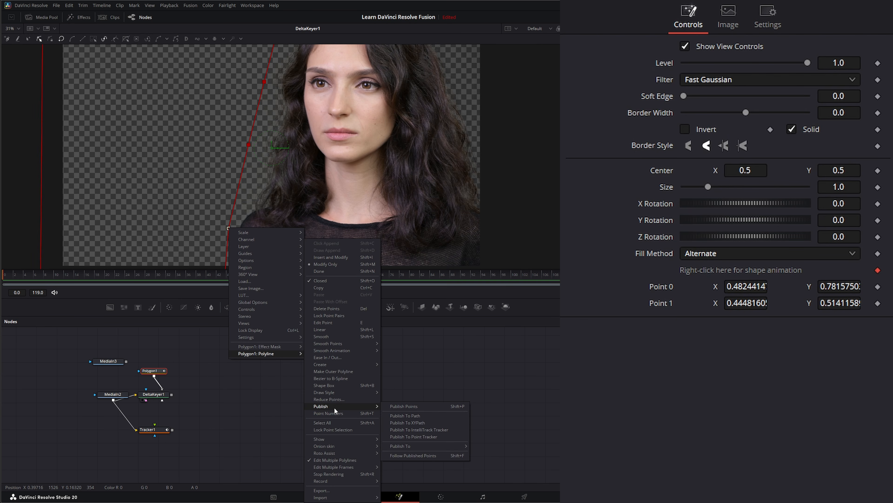
{"action": "left_click", "coordinate": [419, 406]}
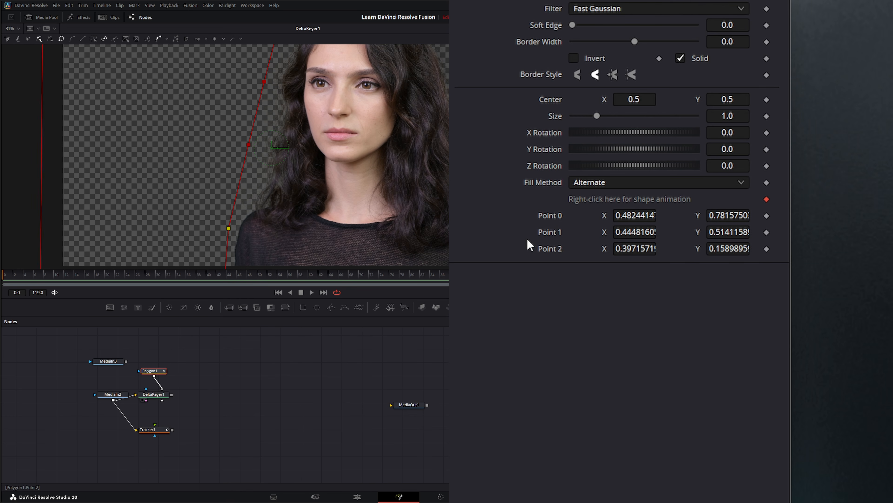
Connect the polygon's published Point 0 to Tracker1's TRK1: Offset position.
{"action": "right_click", "coordinate": [549, 220]}
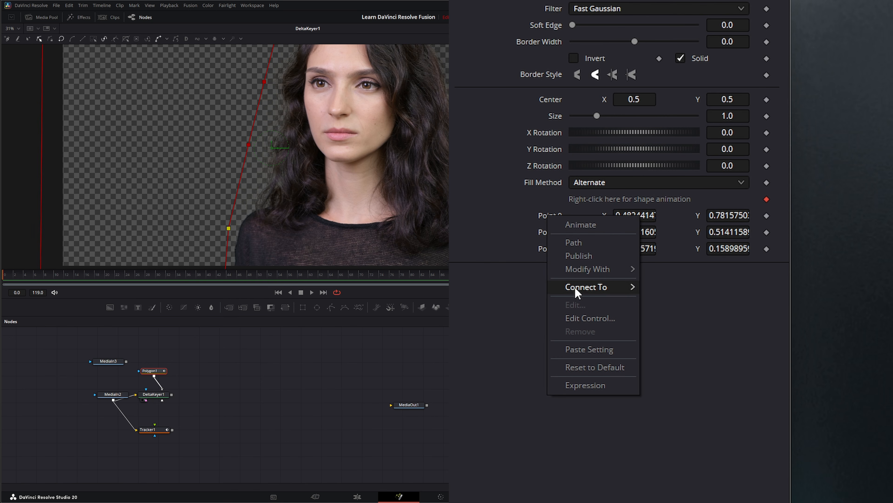
{"action": "mouse_move", "coordinate": [576, 288]}
{"action": "mouse_move", "coordinate": [671, 288]}
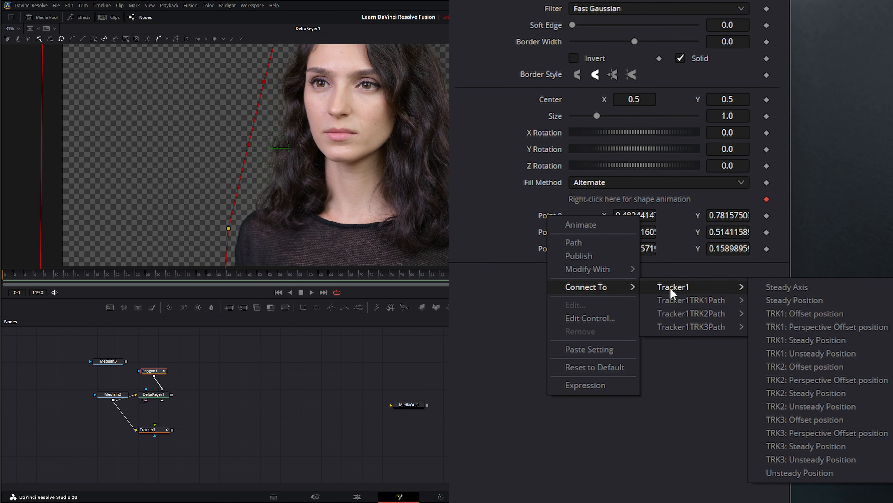
{"action": "left_click", "coordinate": [790, 316]}
Connect the polygon's published Point 1 to Tracker1's TRK2: Offset position.
{"action": "right_click", "coordinate": [547, 235]}
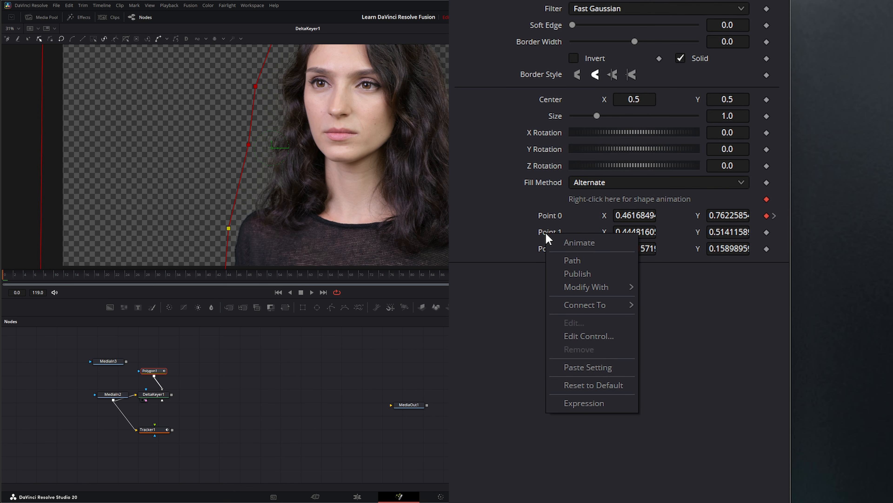
{"action": "mouse_move", "coordinate": [573, 307]}
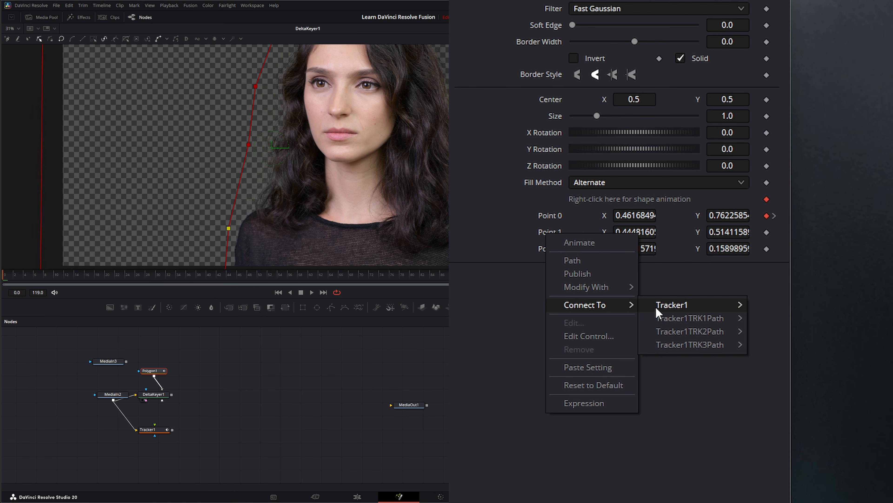
{"action": "mouse_move", "coordinate": [659, 308]}
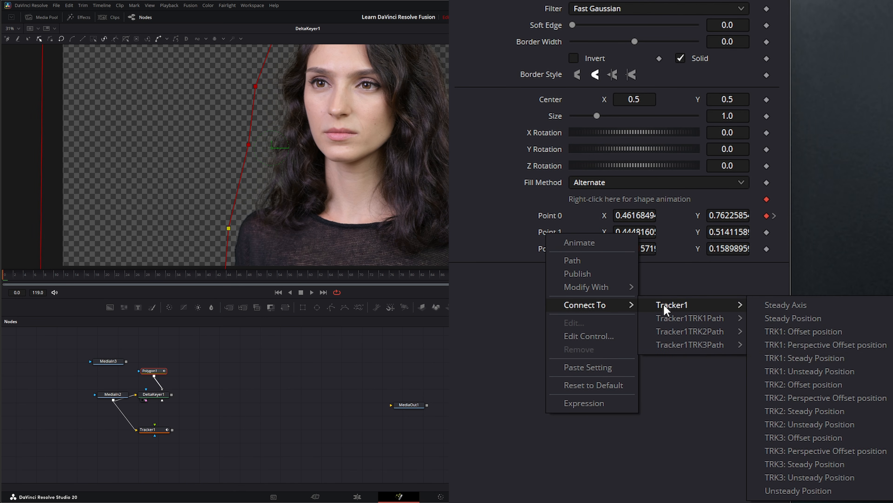
{"action": "left_click", "coordinate": [776, 384]}
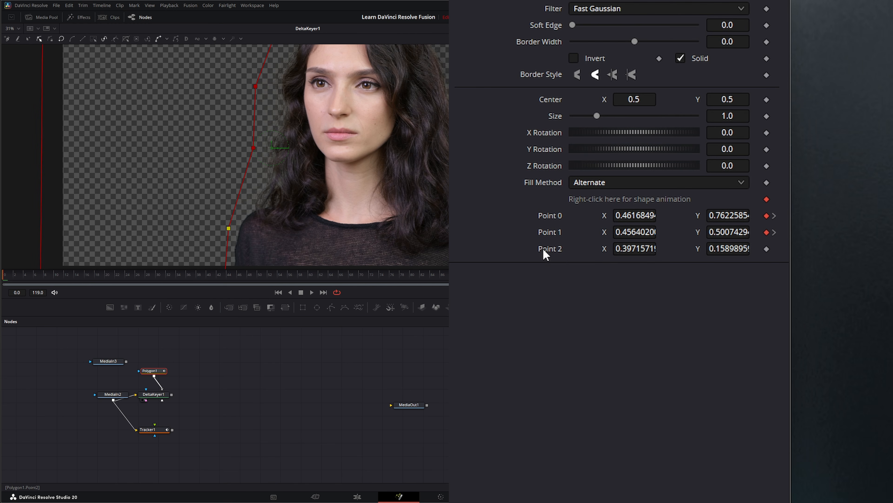
Connect the polygon's published Point 2 to Tracker1's TRK3: Offset position.
{"action": "right_click", "coordinate": [549, 249]}
{"action": "mouse_move", "coordinate": [597, 326]}
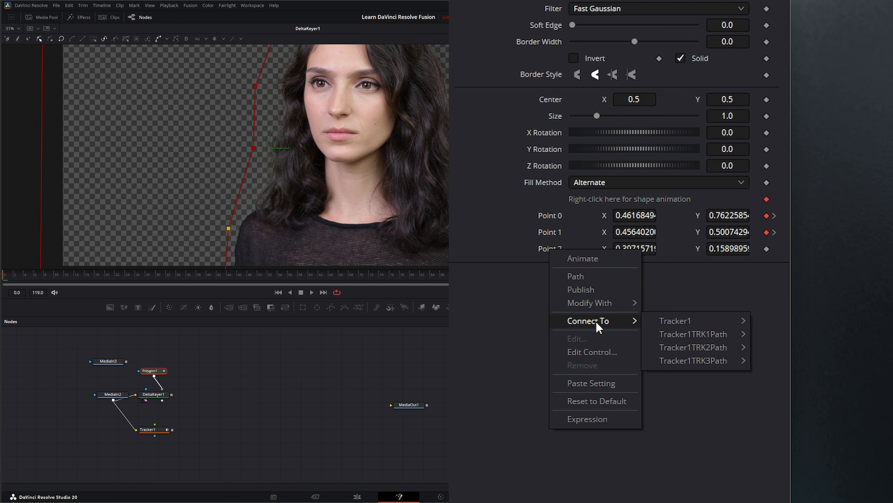
{"action": "mouse_move", "coordinate": [673, 321]}
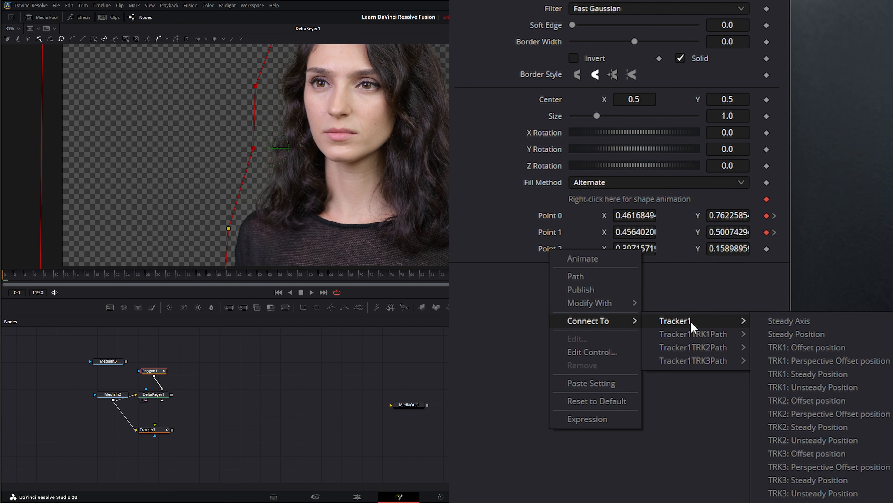
{"action": "left_click", "coordinate": [805, 453]}
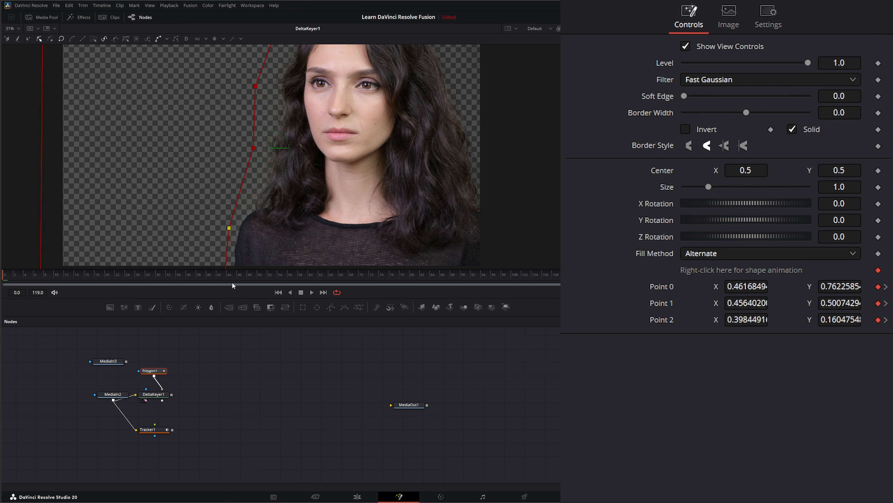
Examine the polygon's unpublished corners and play the clip to check how the shape follows the woman, then return to the first frame.
{"action": "left_click_drag", "start_coordinate": [284, 211], "coordinate": [290, 170]}
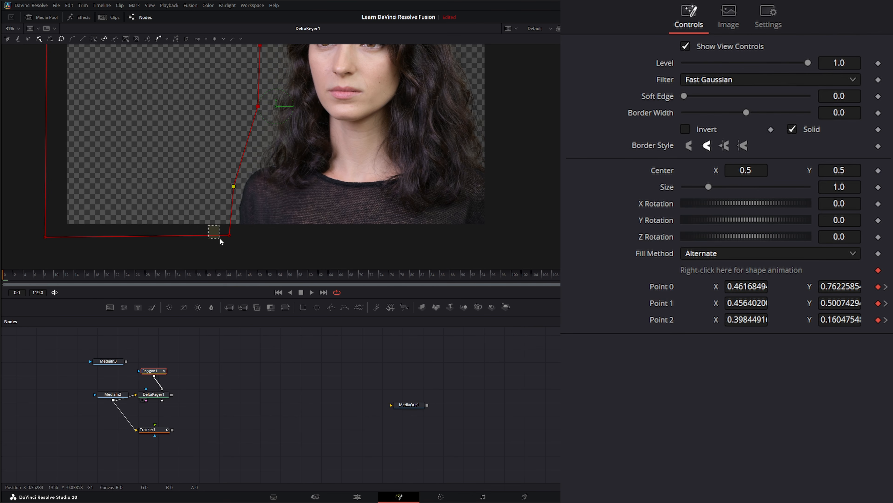
{"action": "left_click_drag", "start_coordinate": [245, 246], "coordinate": [245, 245]}
{"action": "left_click_drag", "start_coordinate": [294, 122], "coordinate": [303, 220]}
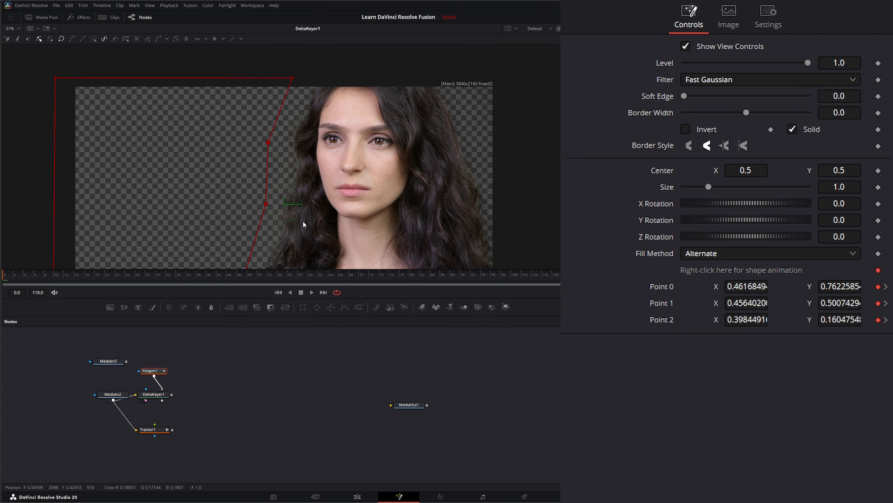
{"action": "left_click_drag", "start_coordinate": [275, 64], "coordinate": [312, 93]}
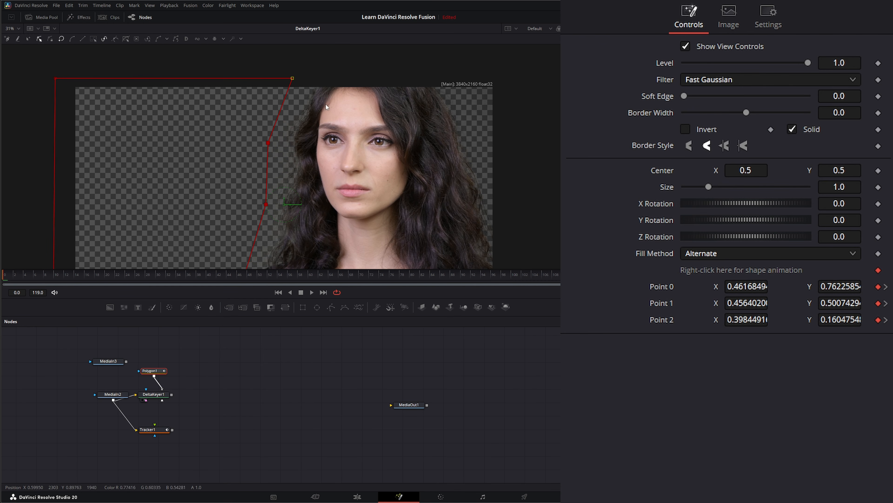
{"action": "left_click_drag", "start_coordinate": [300, 189], "coordinate": [300, 130]}
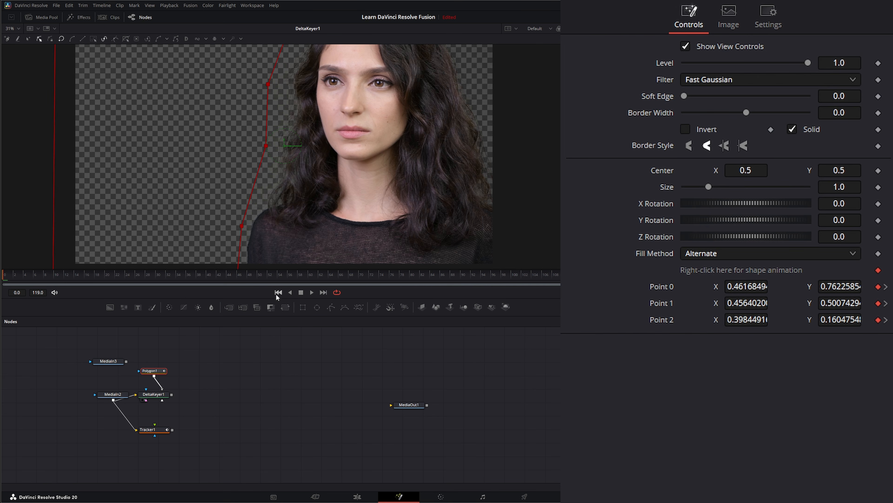
{"action": "left_click", "coordinate": [310, 291]}
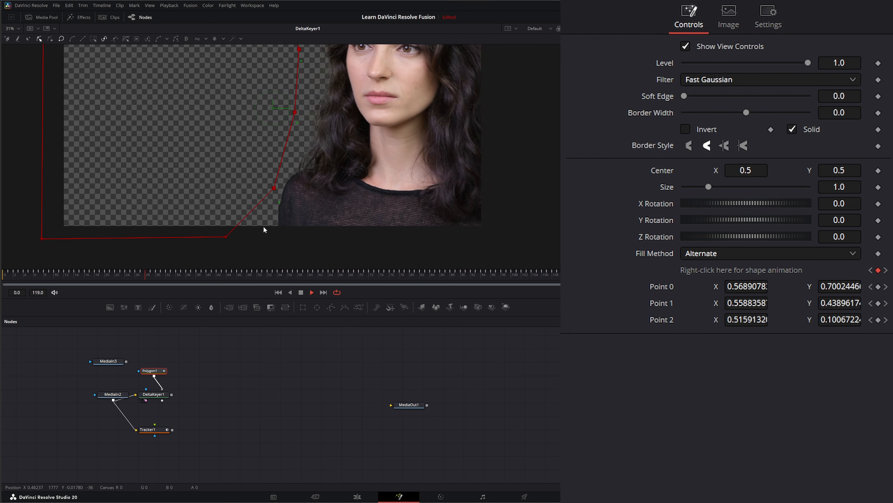
{"action": "left_click_drag", "start_coordinate": [348, 165], "coordinate": [345, 207]}
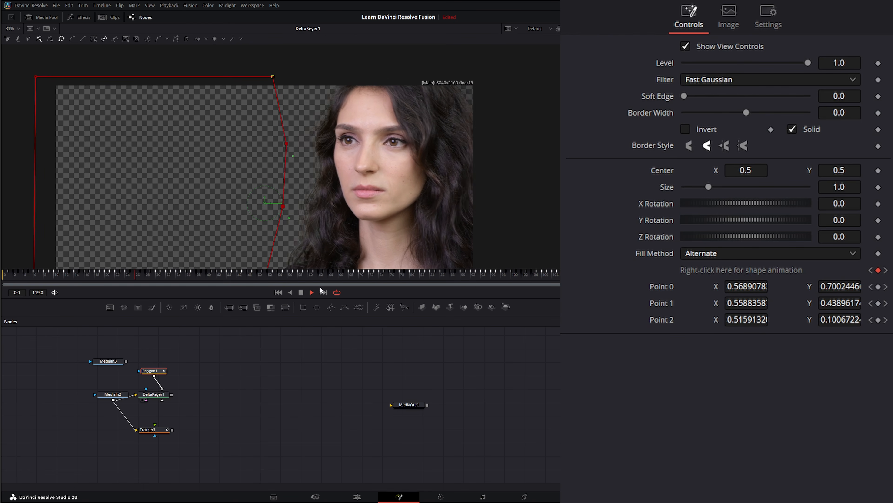
{"action": "left_click", "coordinate": [303, 291]}
{"action": "left_click", "coordinate": [278, 291]}
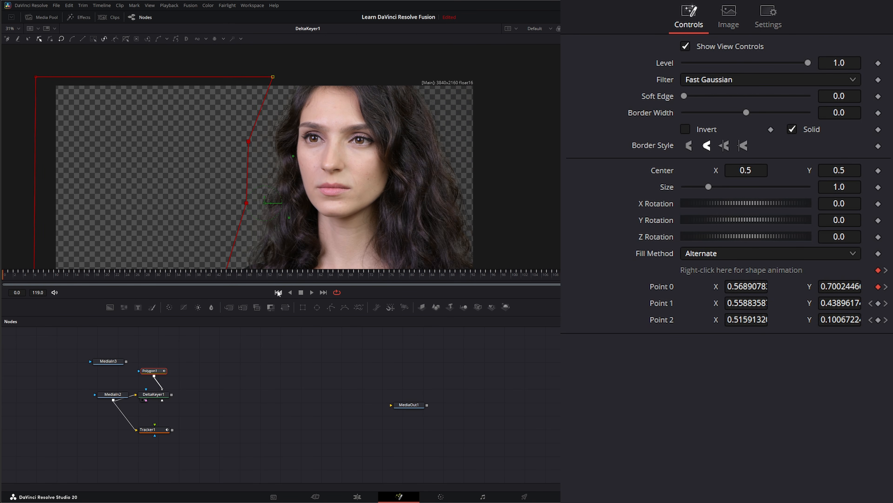
Try to move the polygon's unpublished upper corner toward the woman's hair at the last frame.
{"action": "left_click", "coordinate": [324, 293]}
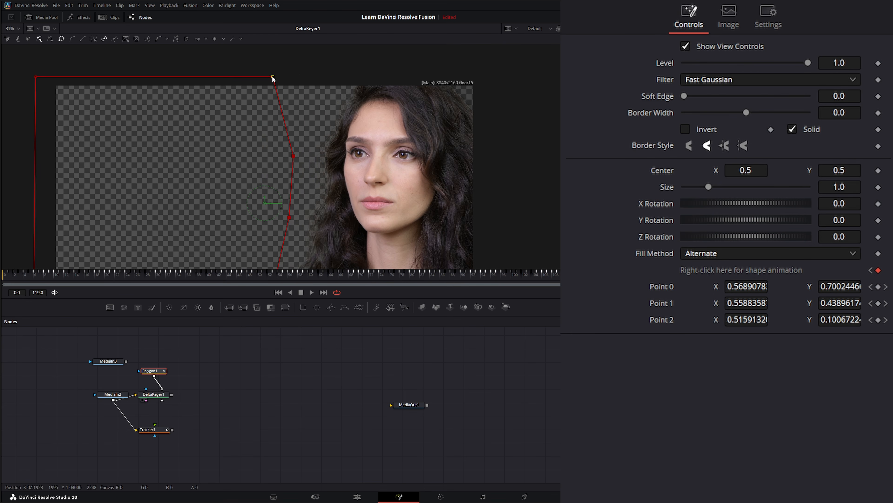
{"action": "left_click_drag", "start_coordinate": [273, 76], "coordinate": [343, 76]}
{"action": "key", "text": "ctrl+z"}
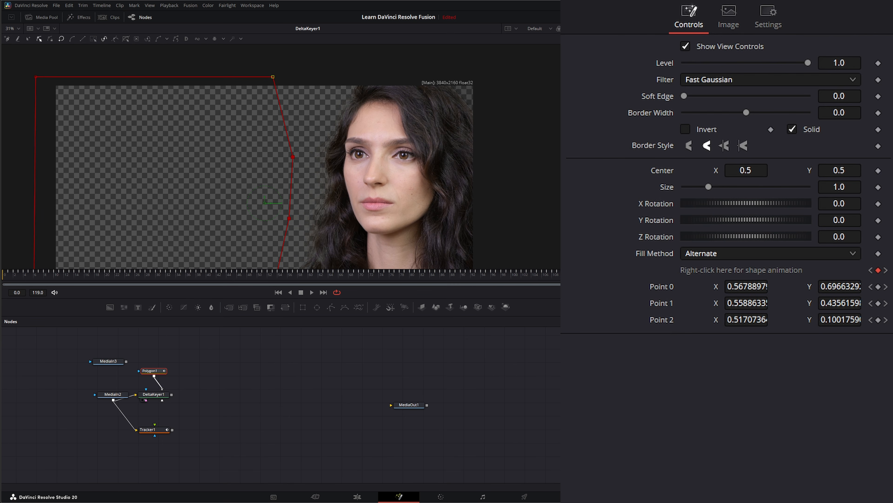
{"action": "left_click_drag", "start_coordinate": [274, 76], "coordinate": [335, 76]}
{"action": "key", "text": "ctrl+z"}
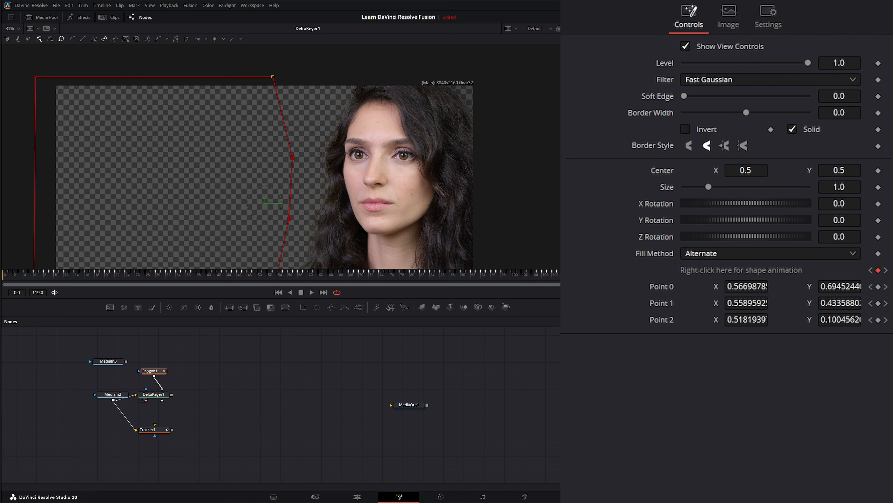
{"action": "left_click_drag", "start_coordinate": [276, 77], "coordinate": [338, 76]}
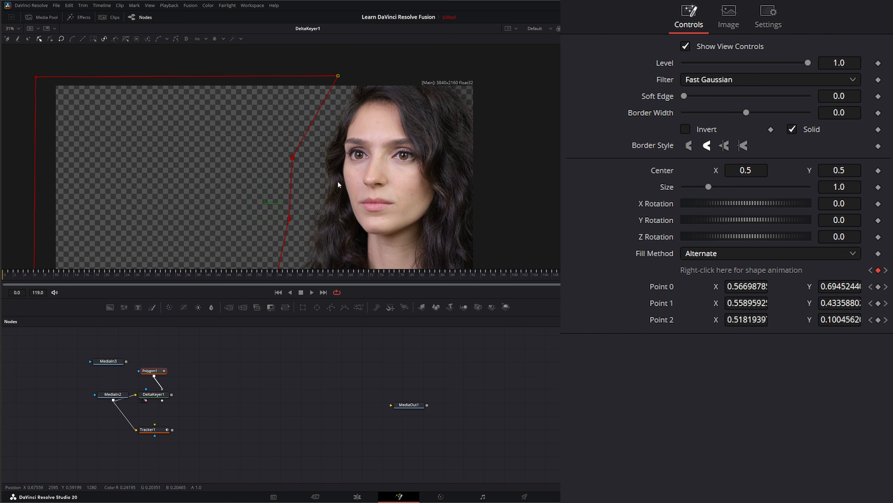
Move the polygon's unpublished lower corner directly below the woman's shoulder point at the last frame.
{"action": "left_click_drag", "start_coordinate": [337, 181], "coordinate": [309, 132]}
{"action": "left_click_drag", "start_coordinate": [242, 201], "coordinate": [292, 257]}
{"action": "left_click_drag", "start_coordinate": [315, 122], "coordinate": [321, 163]}
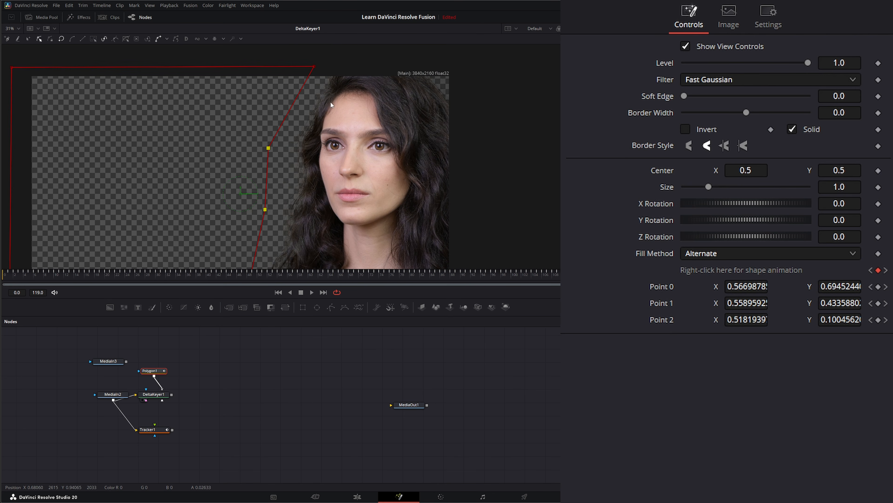
{"action": "scroll", "coordinate": [307, 162], "scroll_direction": "down", "scroll_amount": 3}
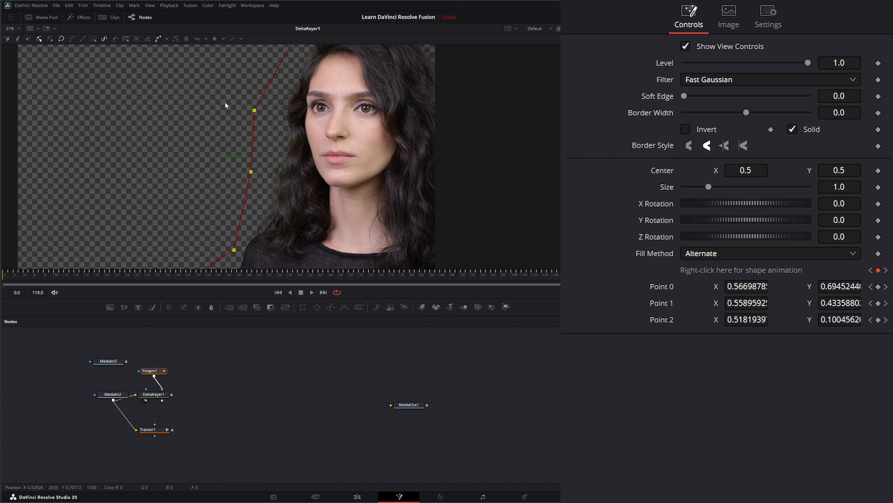
{"action": "left_click_drag", "start_coordinate": [215, 92], "coordinate": [292, 257]}
{"action": "left_click_drag", "start_coordinate": [303, 236], "coordinate": [321, 187]}
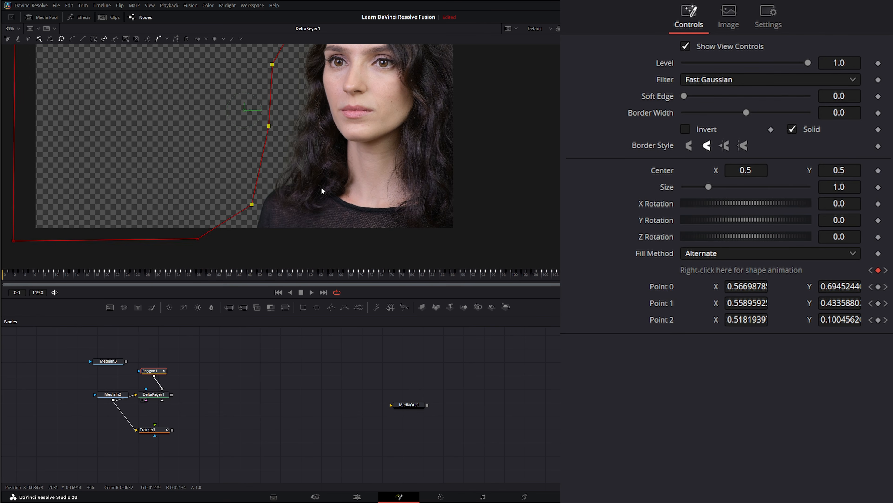
{"action": "left_click_drag", "start_coordinate": [198, 237], "coordinate": [249, 237]}
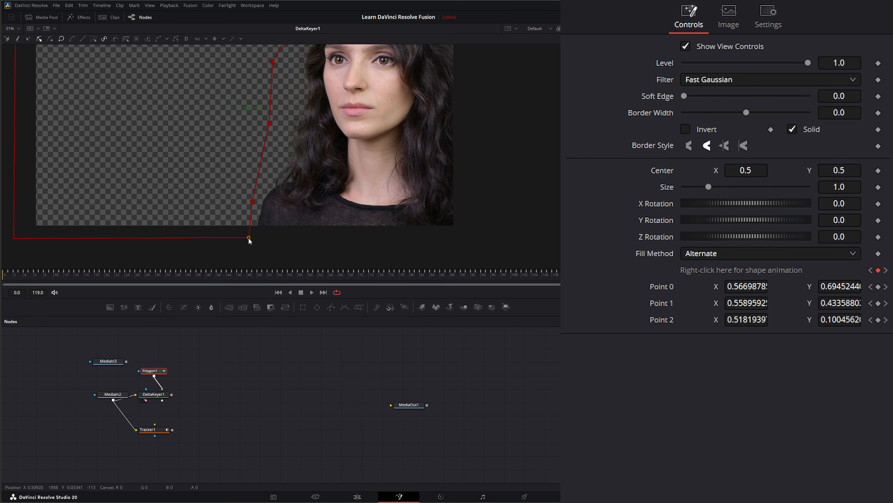
{"action": "left_click_drag", "start_coordinate": [321, 159], "coordinate": [317, 217]}
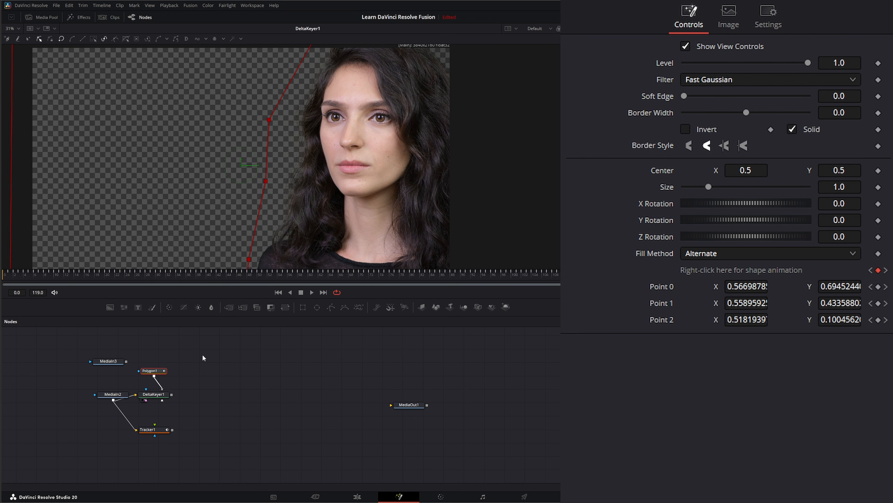
Delete the Polygon1 mask and connect a new polygon mask to DeltaKeyer1's garbage matte input.
{"action": "left_click_drag", "start_coordinate": [140, 352], "coordinate": [183, 380]}
{"action": "key", "text": "Delete"}
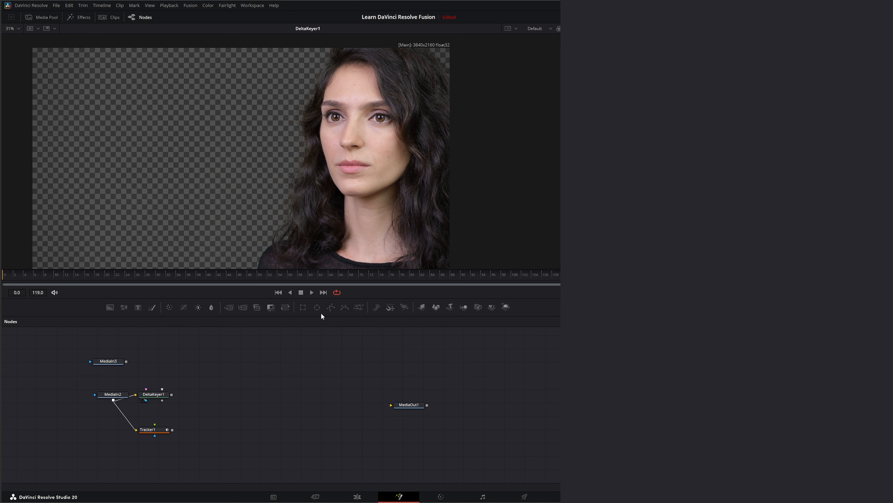
{"action": "left_click_drag", "start_coordinate": [152, 370], "coordinate": [168, 405]}
{"action": "left_click_drag", "start_coordinate": [155, 374], "coordinate": [166, 373]}
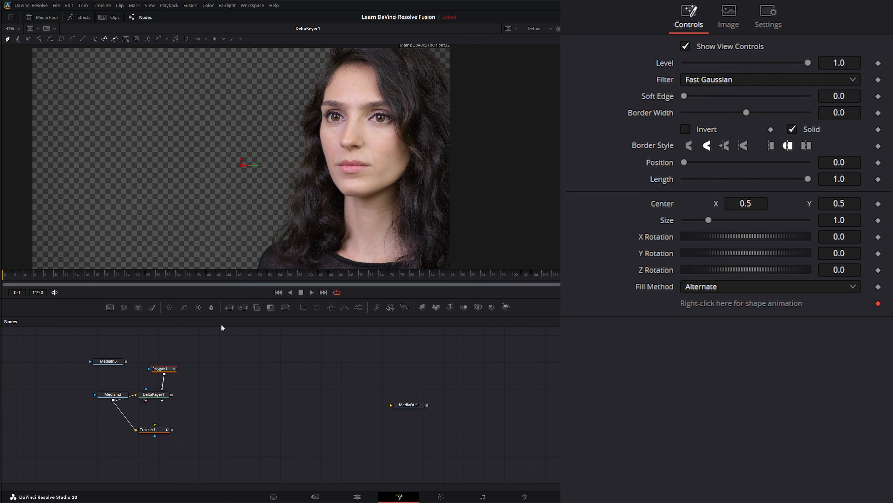
Draw a closed seven-point polygon at the first frame, following the woman's hair and shoulder and enclosing the empty background beside her.
{"action": "left_click_drag", "start_coordinate": [292, 103], "coordinate": [292, 108]}
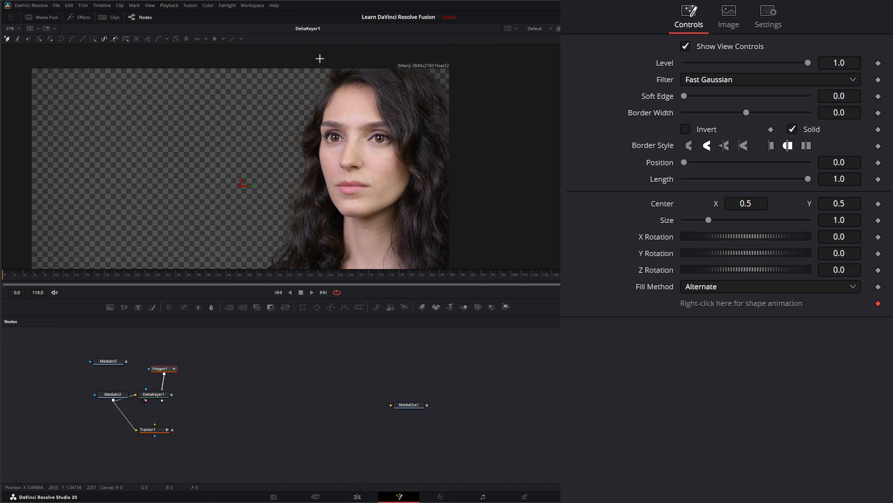
{"action": "left_click", "coordinate": [279, 291]}
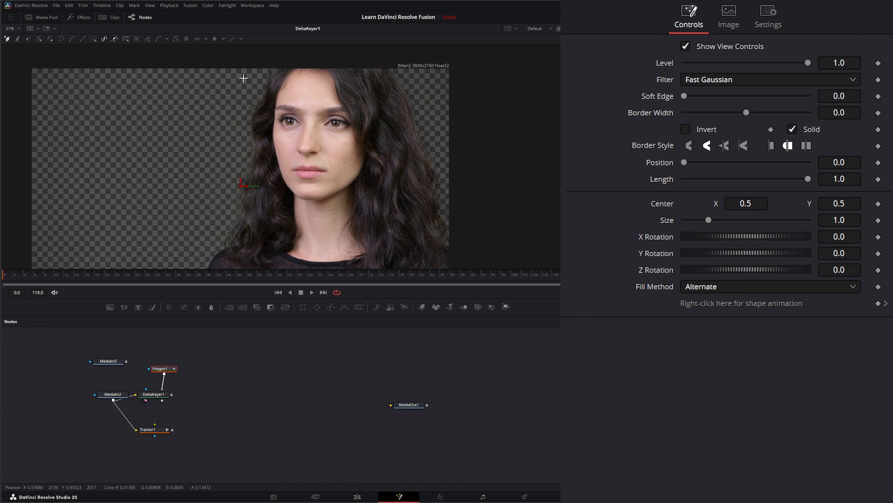
{"action": "left_click", "coordinate": [265, 60]}
{"action": "left_click", "coordinate": [235, 123]}
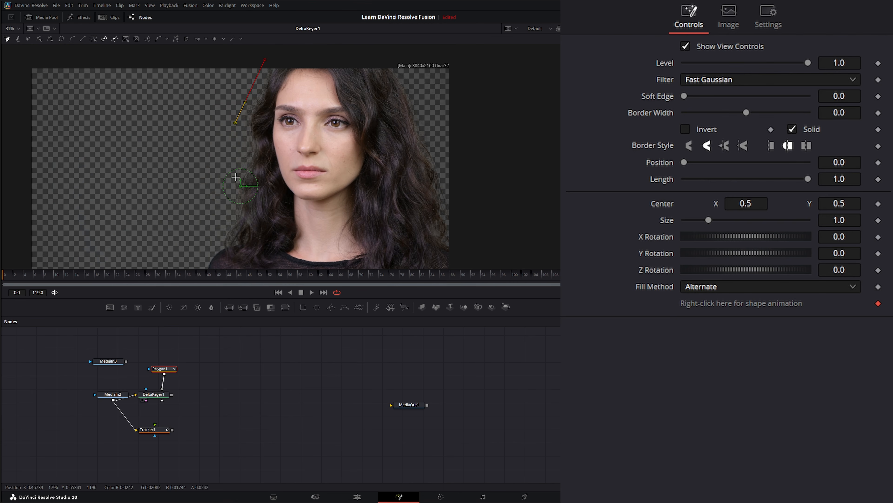
{"action": "left_click", "coordinate": [226, 185]}
{"action": "left_click_drag", "start_coordinate": [214, 236], "coordinate": [253, 154]}
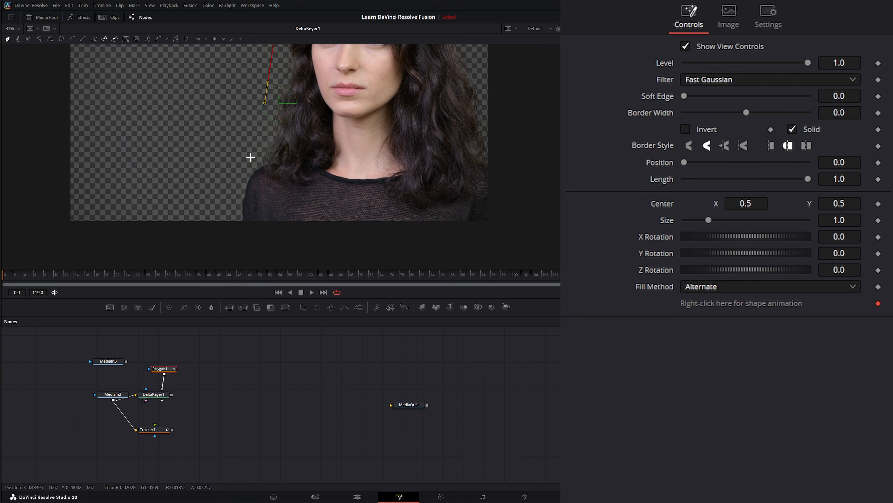
{"action": "left_click", "coordinate": [233, 194]}
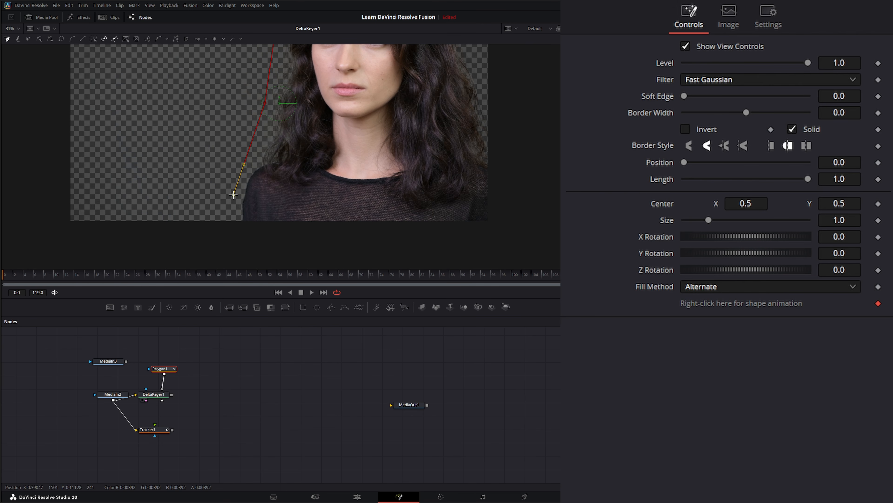
{"action": "left_click", "coordinate": [232, 239]}
{"action": "left_click", "coordinate": [37, 240]}
{"action": "left_click_drag", "start_coordinate": [58, 104], "coordinate": [62, 202]}
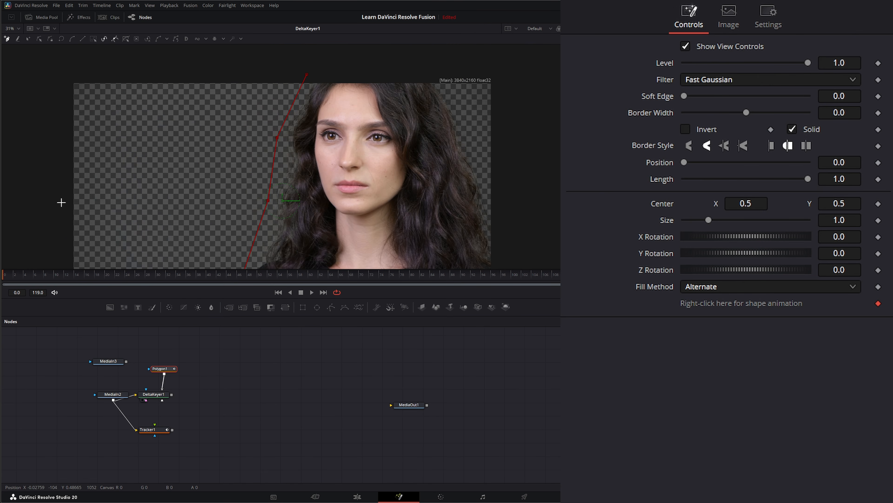
{"action": "left_click", "coordinate": [56, 72]}
{"action": "left_click", "coordinate": [308, 74]}
Hide the new polygon's control handles and try selecting its points alongside the woman, leaving out the upper and lower corners.
{"action": "scroll", "coordinate": [196, 151], "scroll_direction": "down", "scroll_amount": 3}
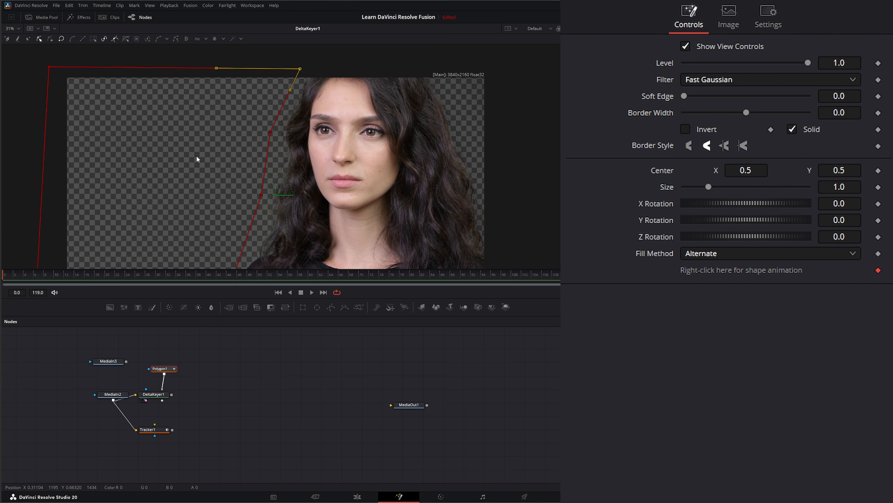
{"action": "scroll", "coordinate": [193, 143], "scroll_direction": "down", "scroll_amount": 2}
{"action": "left_click_drag", "start_coordinate": [176, 77], "coordinate": [262, 250]}
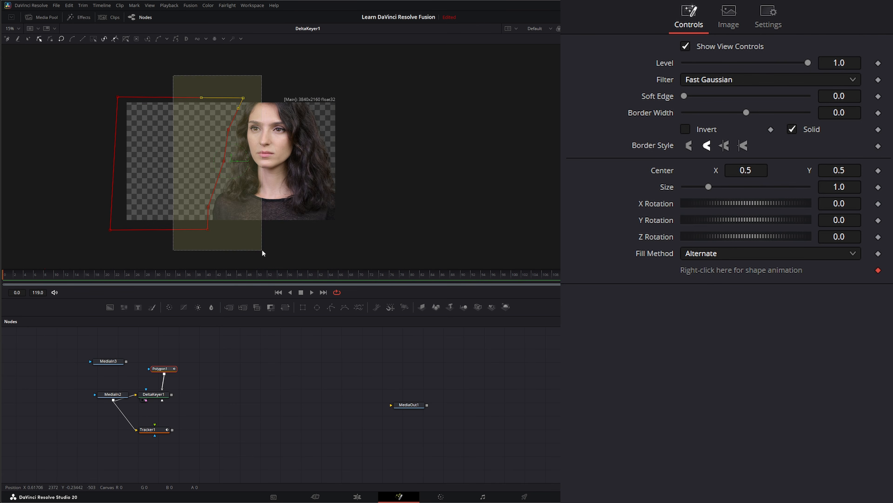
{"action": "left_click", "coordinate": [116, 39]}
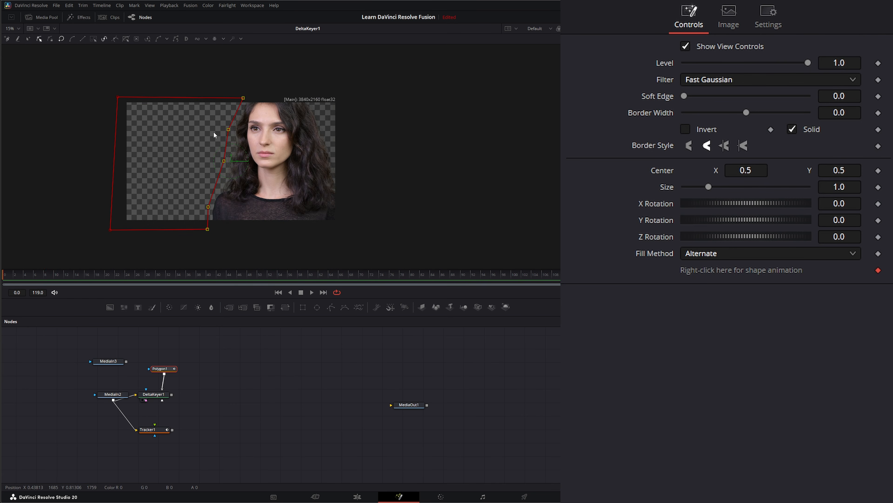
{"action": "left_click_drag", "start_coordinate": [237, 245], "coordinate": [195, 225]}
{"action": "left_click", "coordinate": [243, 98], "text": "shift"}
{"action": "left_click", "coordinate": [187, 208]}
{"action": "scroll", "coordinate": [216, 211], "scroll_direction": "up", "scroll_amount": 4}
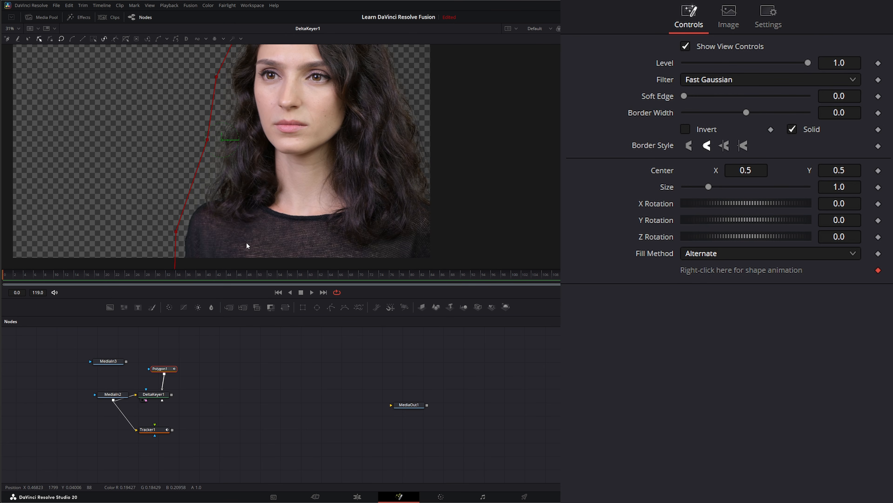
Animate the polygon's lower corner to follow below the woman's shoulder at the last frame and at two intermediate frames.
{"action": "left_click", "coordinate": [323, 292]}
{"action": "scroll", "coordinate": [218, 219], "scroll_direction": "down", "scroll_amount": 1}
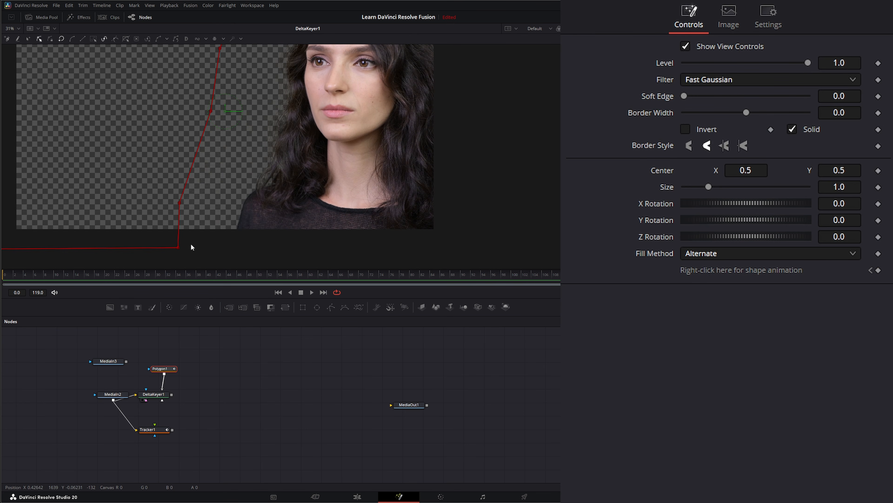
{"action": "left_click_drag", "start_coordinate": [218, 248], "coordinate": [233, 245]}
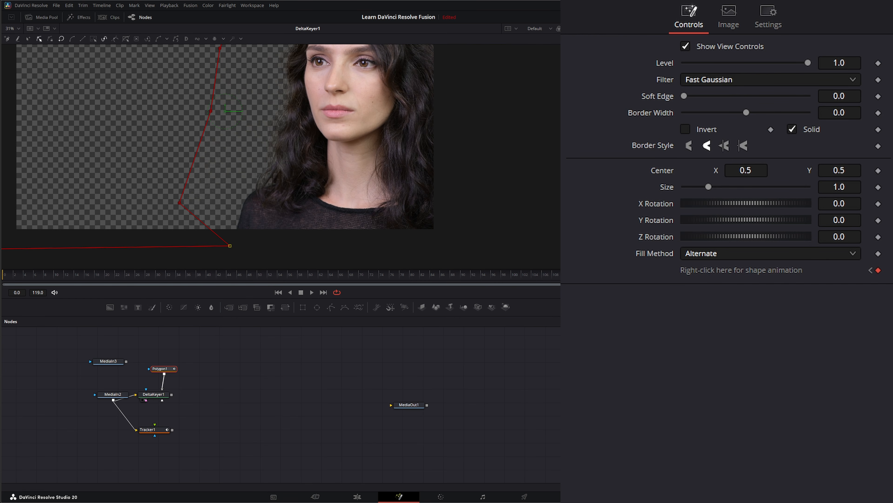
{"action": "left_click_drag", "start_coordinate": [609, 279], "coordinate": [259, 288]}
{"action": "left_click_drag", "start_coordinate": [198, 246], "coordinate": [225, 247]}
{"action": "left_click_drag", "start_coordinate": [254, 277], "coordinate": [162, 284]}
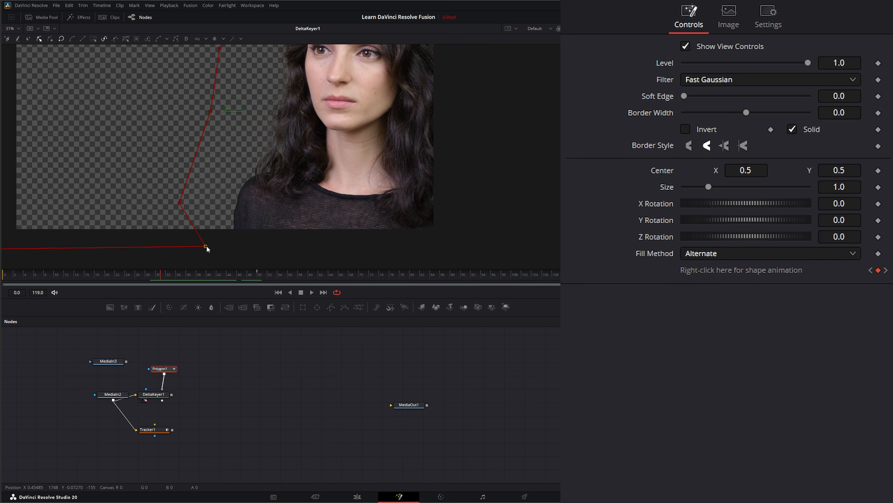
{"action": "left_click_drag", "start_coordinate": [206, 246], "coordinate": [226, 245]}
Move the polygon's upper corner beside the top of the woman's head at the last frame and at a frame shortly before it.
{"action": "left_click_drag", "start_coordinate": [156, 274], "coordinate": [2, 274]}
{"action": "left_click_drag", "start_coordinate": [264, 88], "coordinate": [261, 180]}
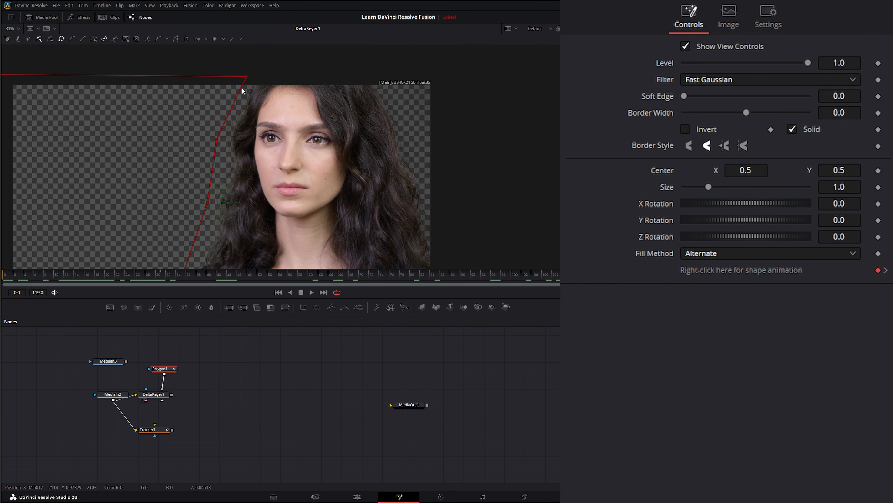
{"action": "left_click", "coordinate": [246, 77]}
{"action": "left_click", "coordinate": [324, 292]}
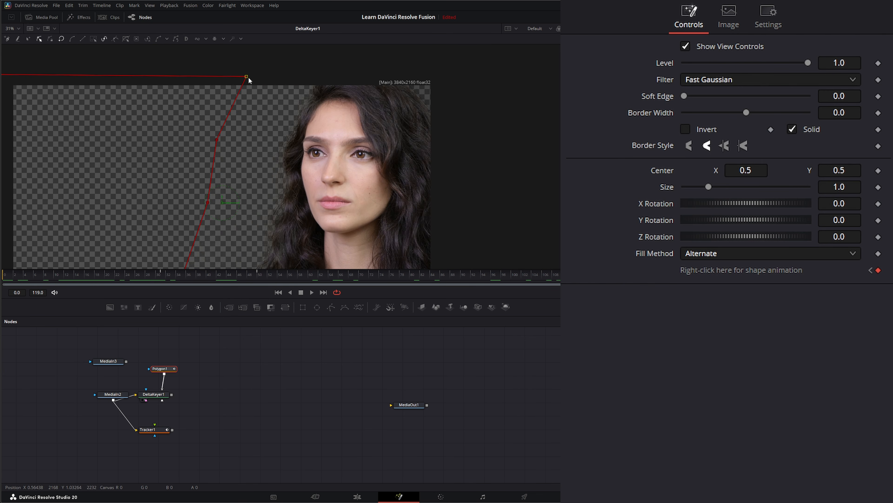
{"action": "left_click_drag", "start_coordinate": [248, 78], "coordinate": [306, 78]}
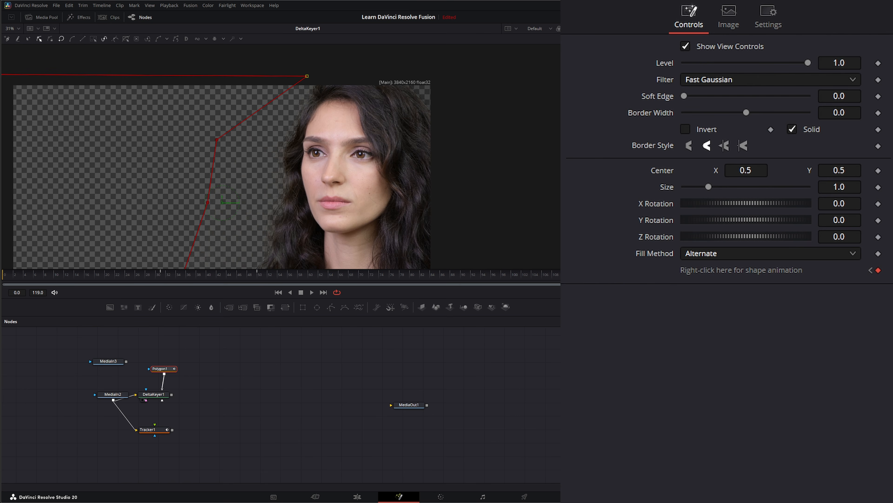
{"action": "mouse_move", "coordinate": [555, 279]}
{"action": "left_mouse_down"}
{"action": "mouse_move", "coordinate": [482, 280]}
{"action": "mouse_move", "coordinate": [540, 278]}
{"action": "left_mouse_up"}
{"action": "left_click_drag", "start_coordinate": [295, 76], "coordinate": [301, 76]}
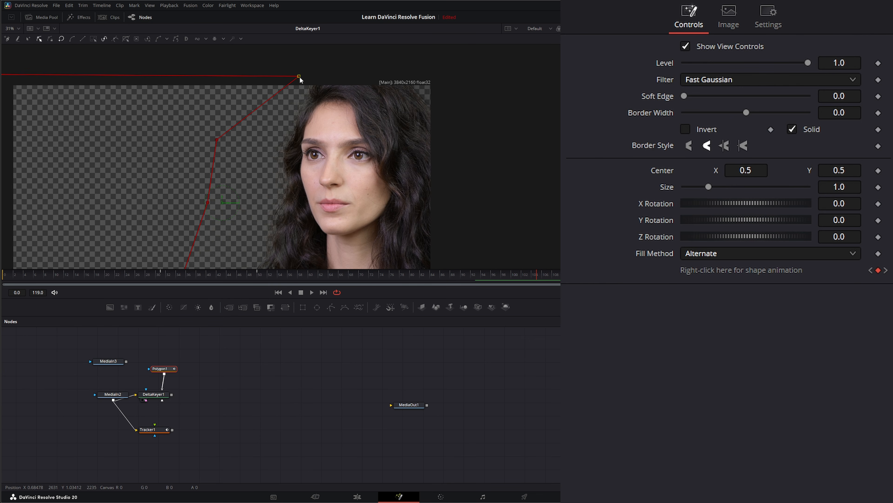
Reposition the polygon's upper corner beside the woman's hair at four intermediate frames, working backward through the clip.
{"action": "left_click_drag", "start_coordinate": [534, 278], "coordinate": [351, 279]}
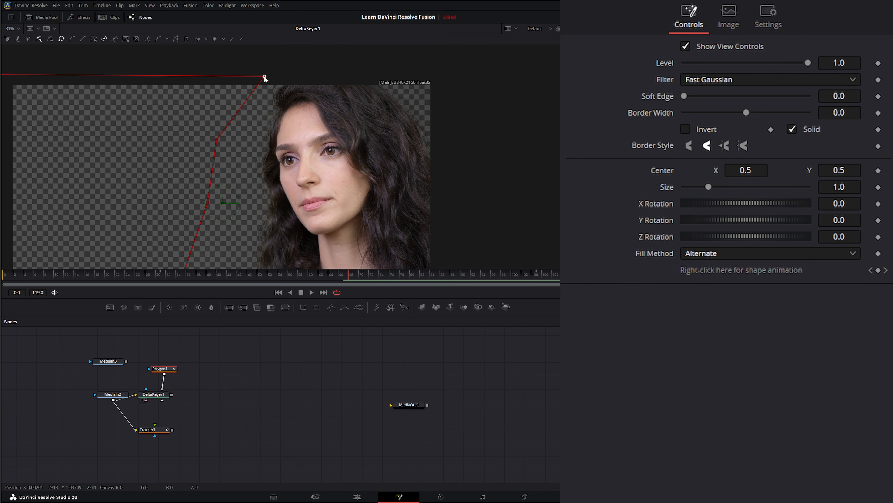
{"action": "left_click_drag", "start_coordinate": [265, 76], "coordinate": [267, 77]}
{"action": "left_click_drag", "start_coordinate": [348, 276], "coordinate": [283, 283]}
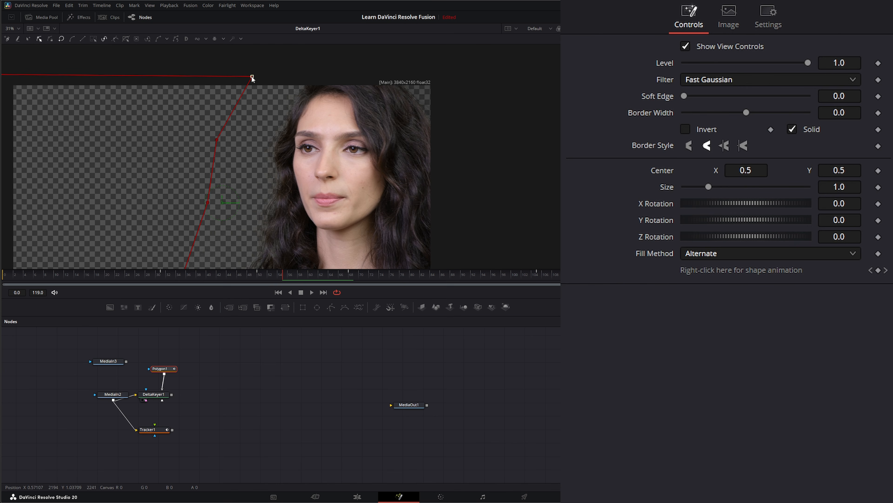
{"action": "left_click_drag", "start_coordinate": [251, 77], "coordinate": [292, 78]}
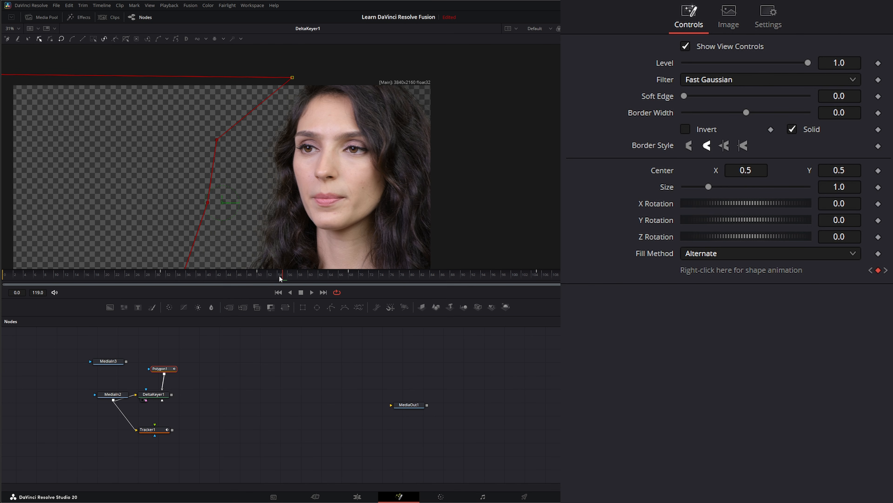
{"action": "left_click_drag", "start_coordinate": [279, 276], "coordinate": [261, 276]}
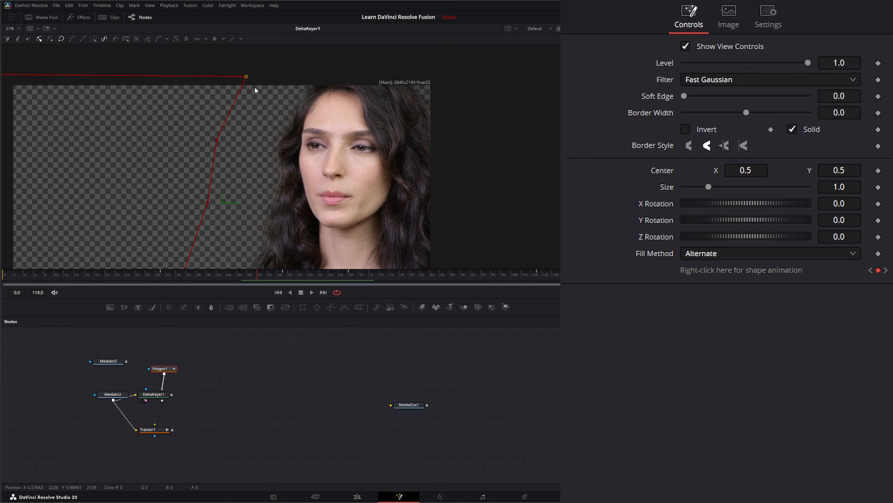
{"action": "left_click_drag", "start_coordinate": [248, 79], "coordinate": [301, 80]}
{"action": "left_click_drag", "start_coordinate": [256, 276], "coordinate": [161, 275]}
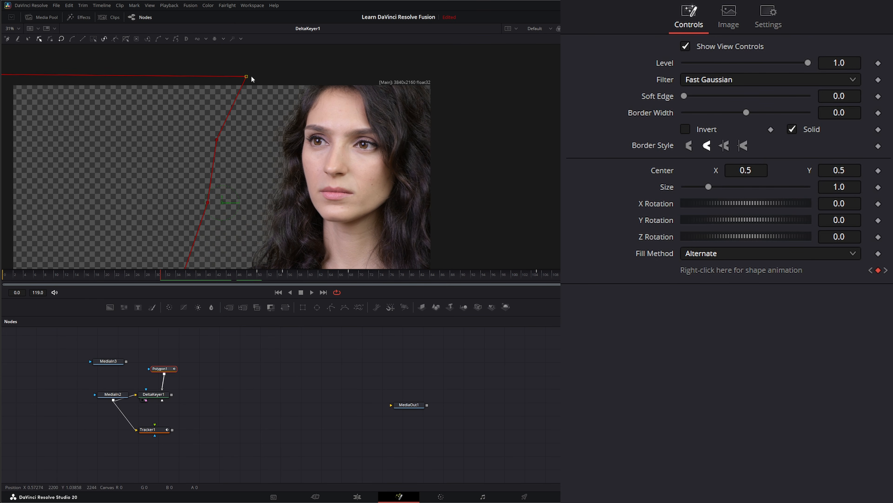
{"action": "left_click_drag", "start_coordinate": [257, 77], "coordinate": [297, 76]}
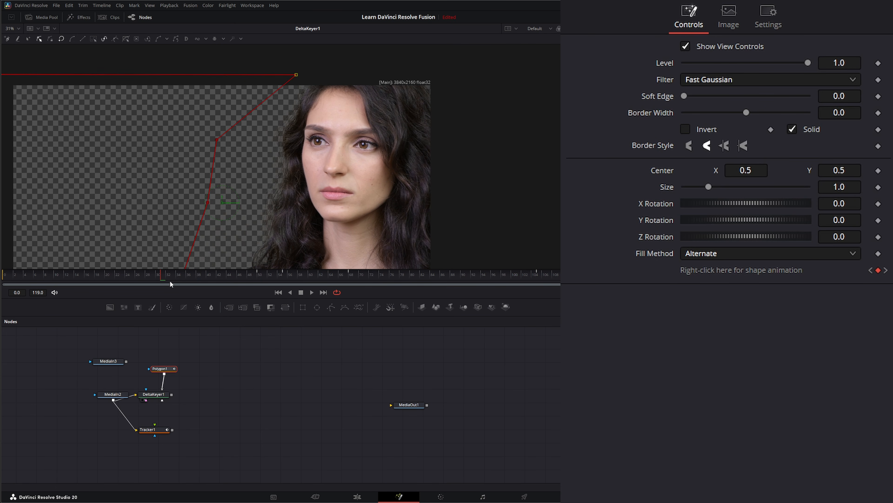
Publish the polygon's upper hair point, just below the upper corner, as an adjustable point of the mask.
{"action": "left_click_drag", "start_coordinate": [169, 280], "coordinate": [73, 278]}
{"action": "scroll", "coordinate": [235, 170], "scroll_direction": "down", "scroll_amount": 4}
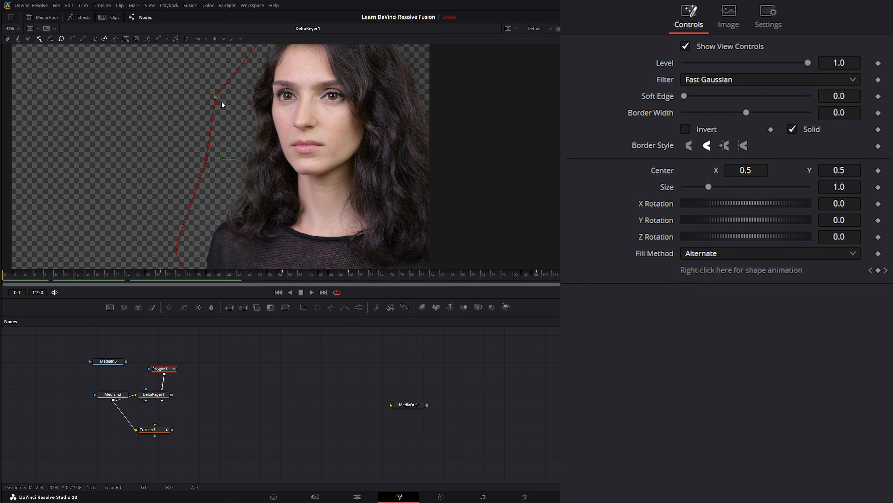
{"action": "right_click", "coordinate": [215, 94]}
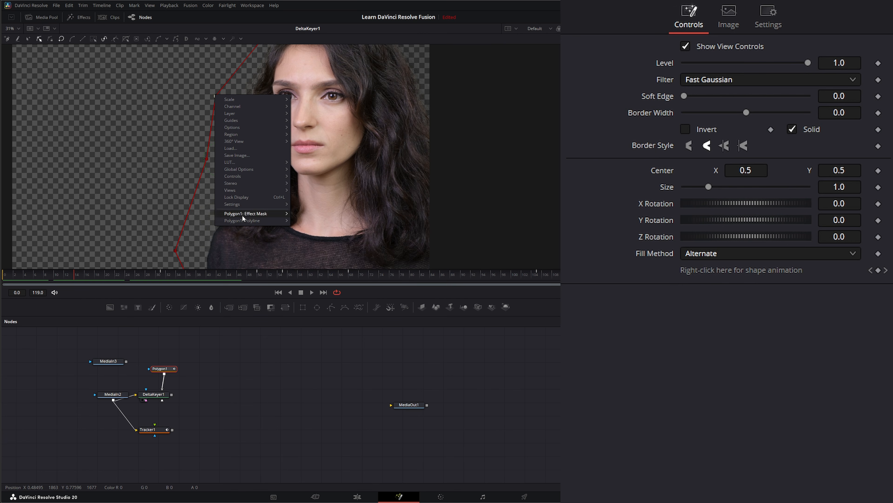
{"action": "mouse_move", "coordinate": [241, 219]}
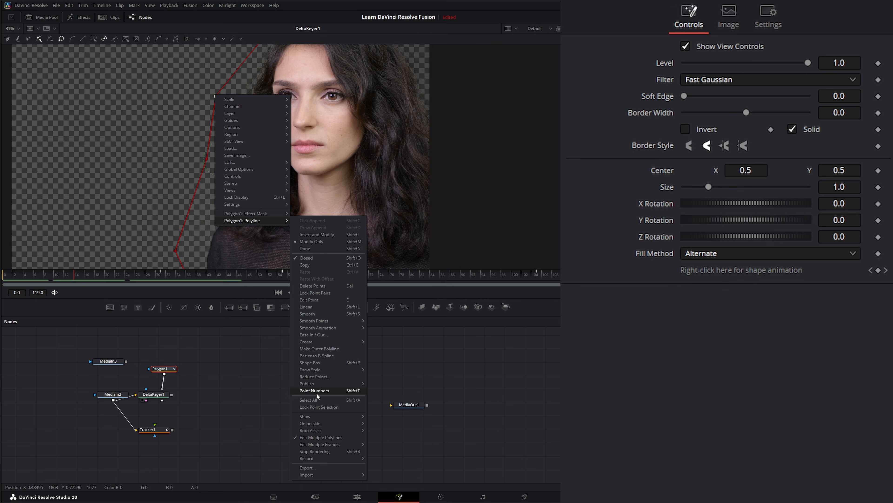
{"action": "mouse_move", "coordinate": [311, 384]}
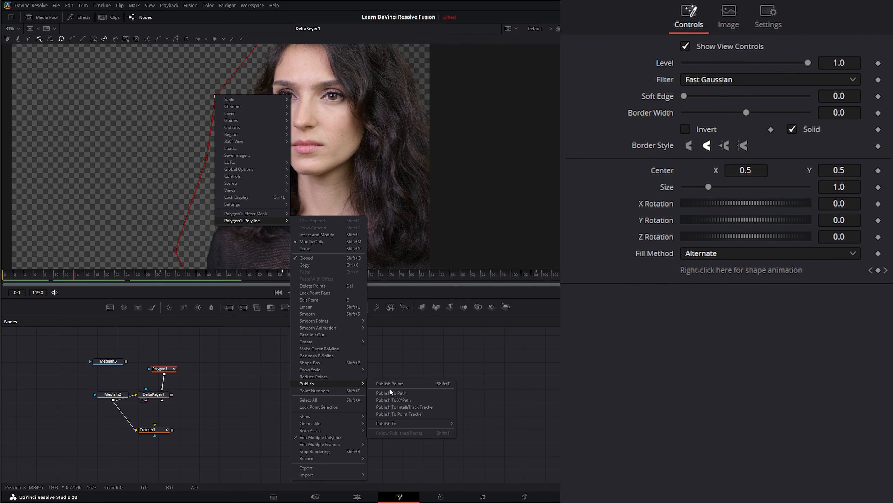
{"action": "left_click", "coordinate": [394, 383]}
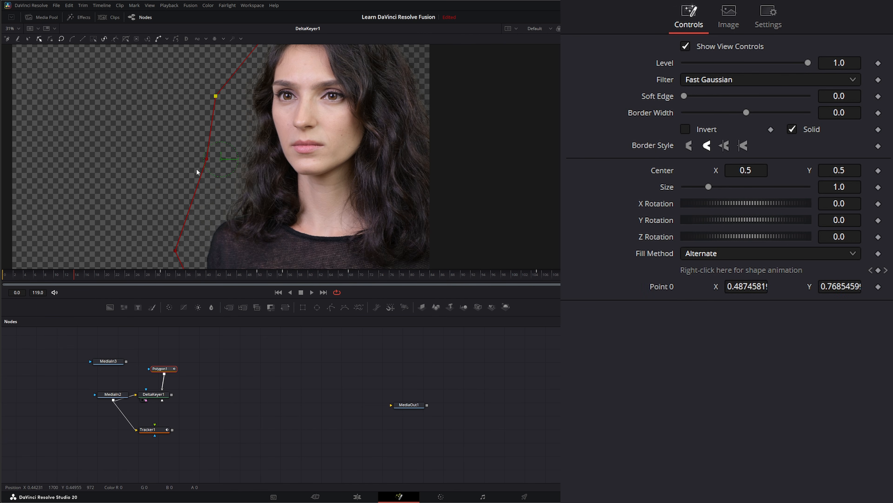
Publish the polygon's middle hair point, and publish the point beside the woman's shoulder.
{"action": "right_click", "coordinate": [207, 158]}
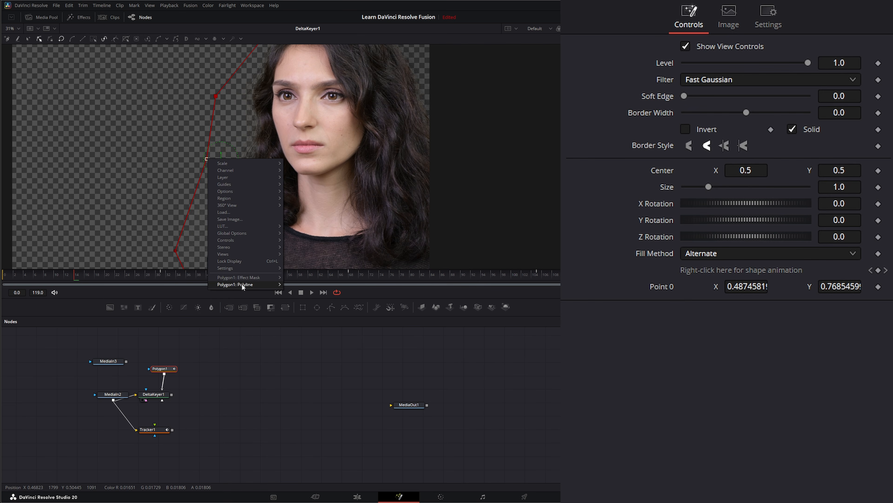
{"action": "mouse_move", "coordinate": [242, 283]}
{"action": "mouse_move", "coordinate": [318, 407]}
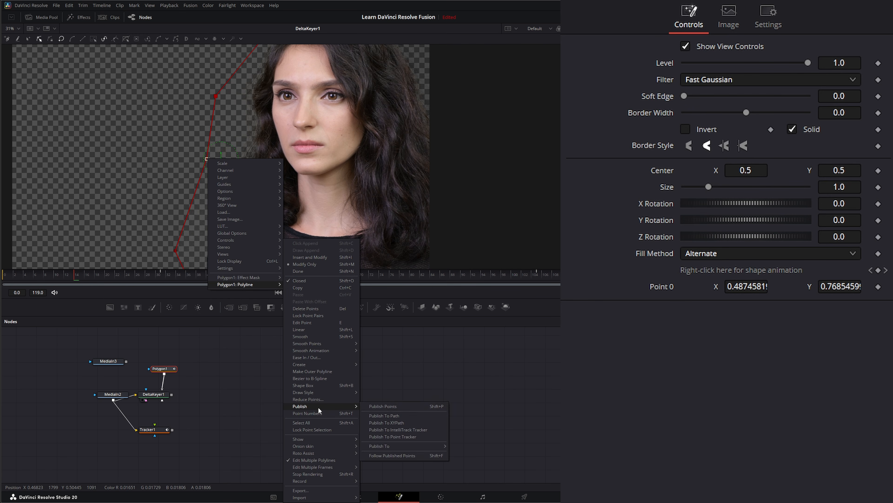
{"action": "left_click", "coordinate": [383, 406]}
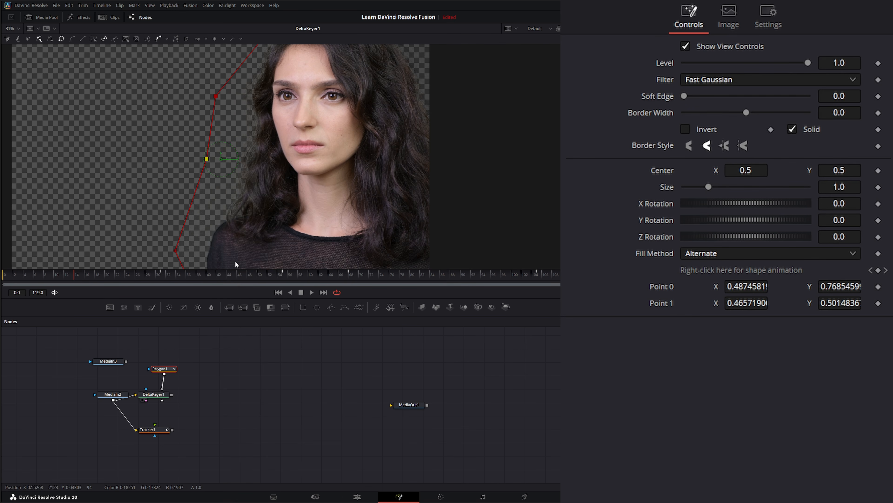
{"action": "right_click", "coordinate": [175, 250]}
{"action": "mouse_move", "coordinate": [213, 377]}
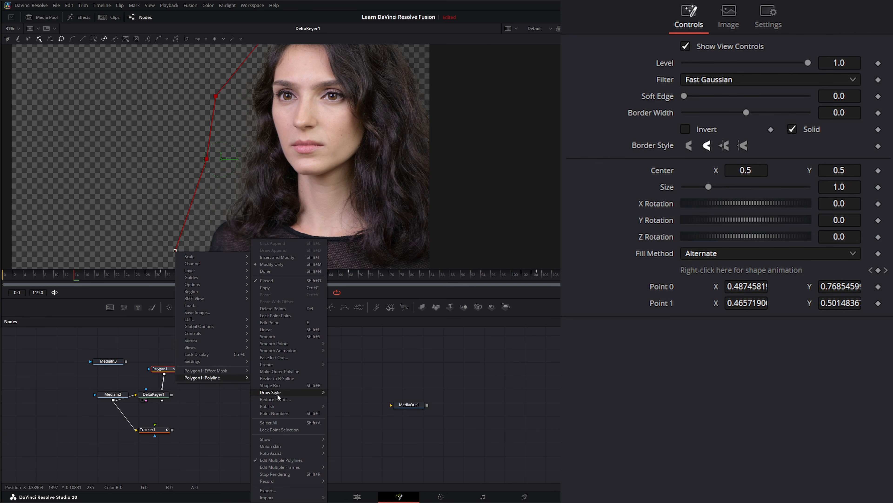
{"action": "mouse_move", "coordinate": [281, 404]}
{"action": "left_click", "coordinate": [353, 408]}
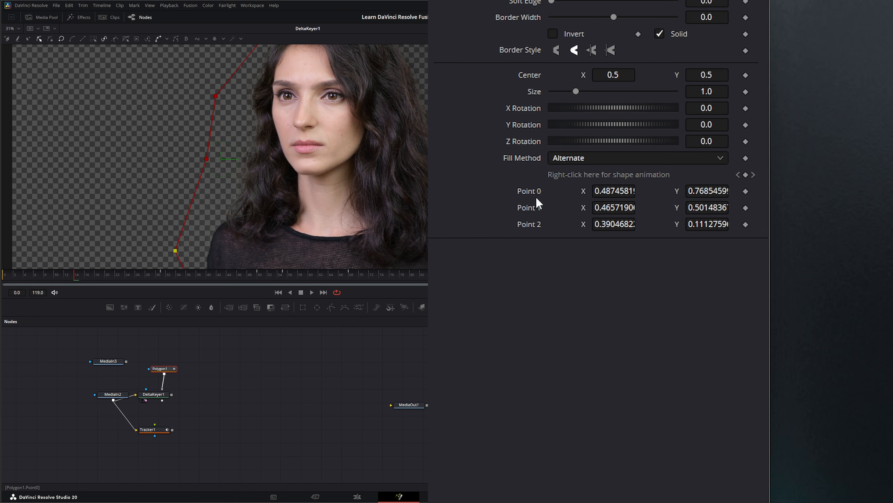
Connect the published Point 0 to Tracker1's TRK1: Offset position.
{"action": "right_click", "coordinate": [524, 191]}
{"action": "mouse_move", "coordinate": [551, 259]}
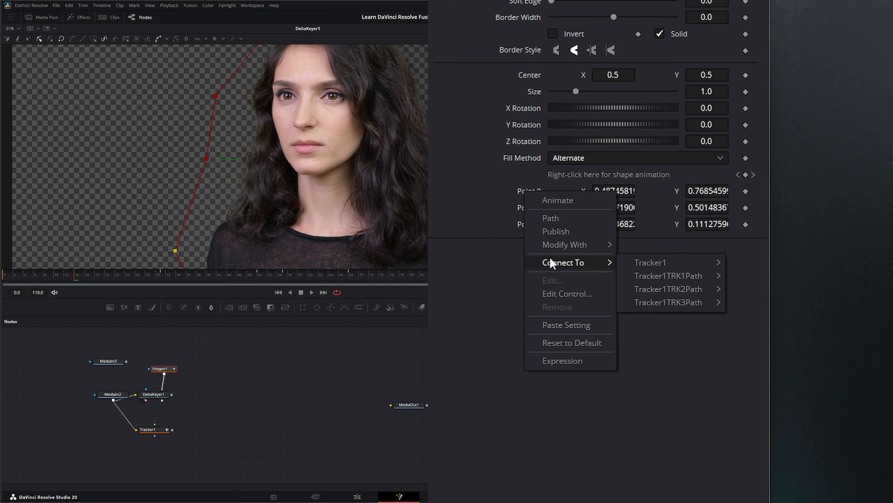
{"action": "mouse_move", "coordinate": [668, 264]}
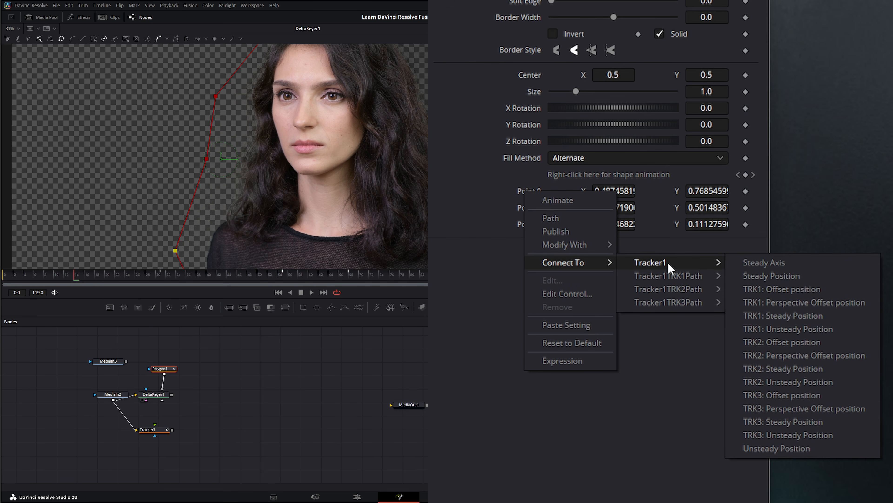
{"action": "left_click", "coordinate": [796, 295]}
Connect the published Point 1 to Tracker1's TRK2: Offset position.
{"action": "right_click", "coordinate": [531, 207]}
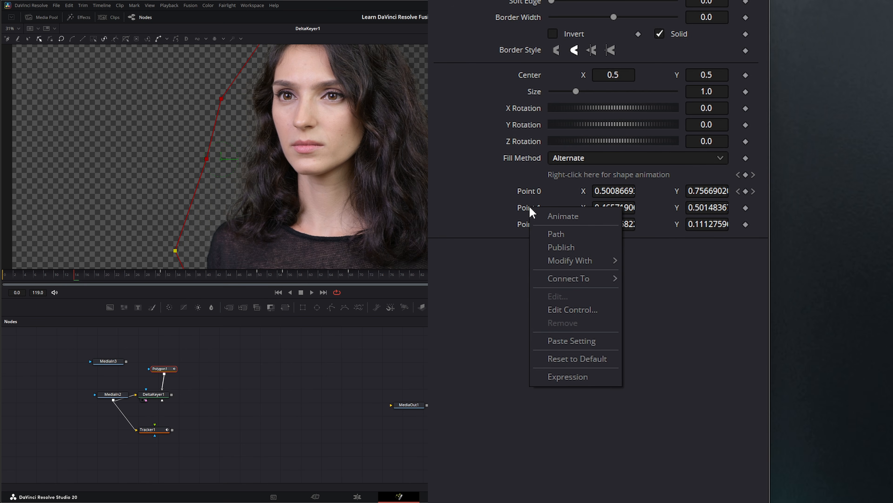
{"action": "mouse_move", "coordinate": [552, 279]}
{"action": "mouse_move", "coordinate": [668, 278]}
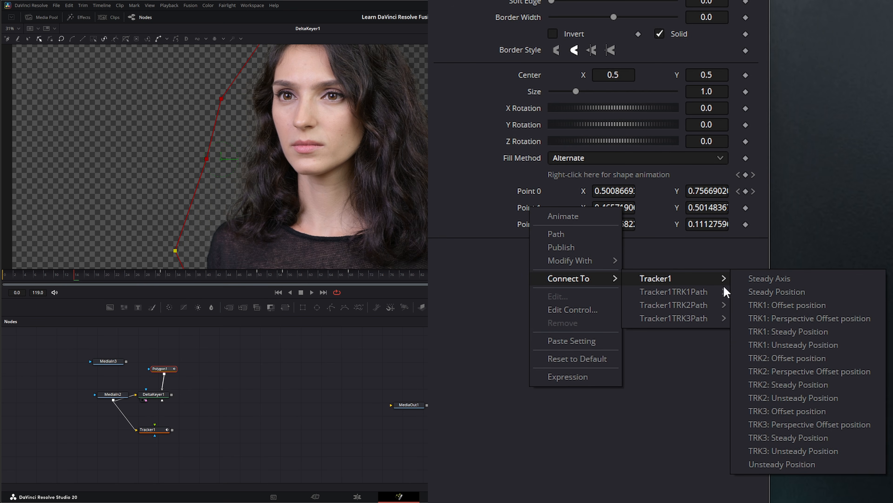
{"action": "left_click", "coordinate": [789, 358]}
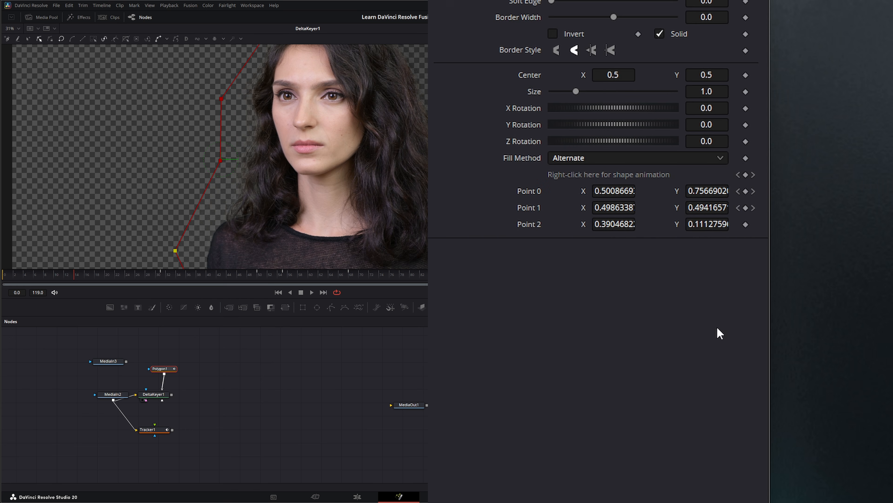
Connect the published Point 2 to Tracker1's TRK3: Offset position.
{"action": "right_click", "coordinate": [537, 231]}
{"action": "mouse_move", "coordinate": [559, 303]}
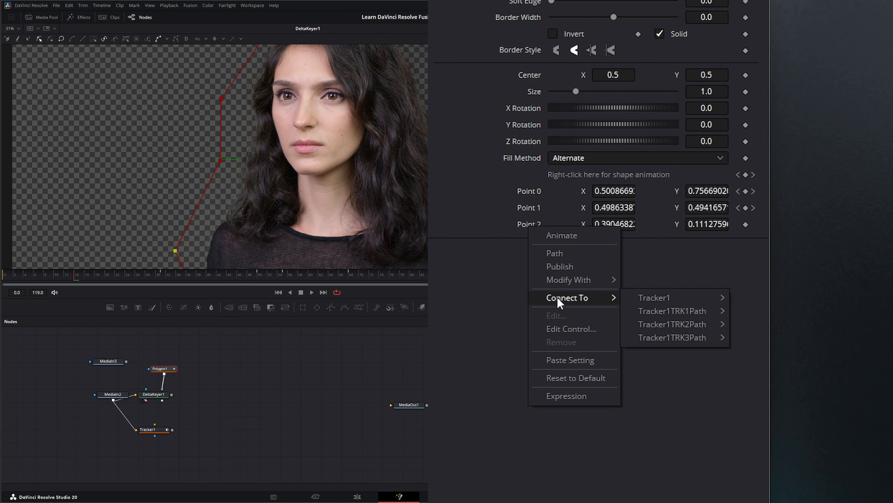
{"action": "mouse_move", "coordinate": [661, 299]}
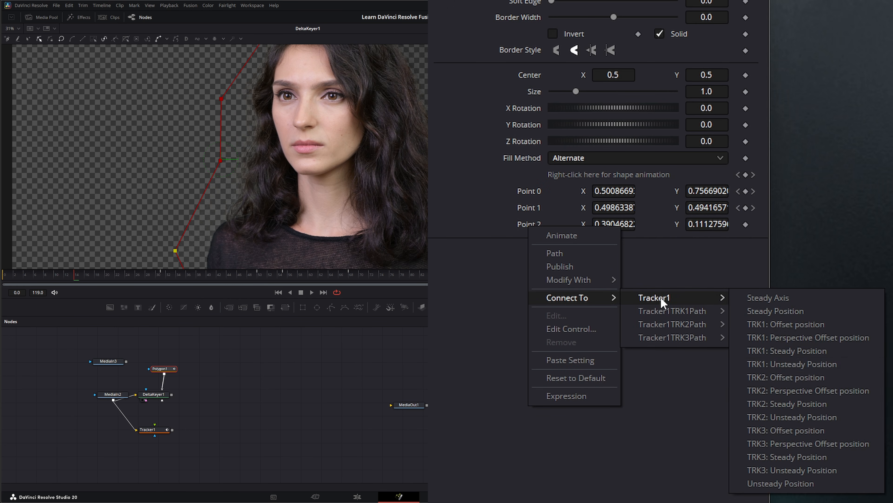
{"action": "left_click", "coordinate": [798, 430]}
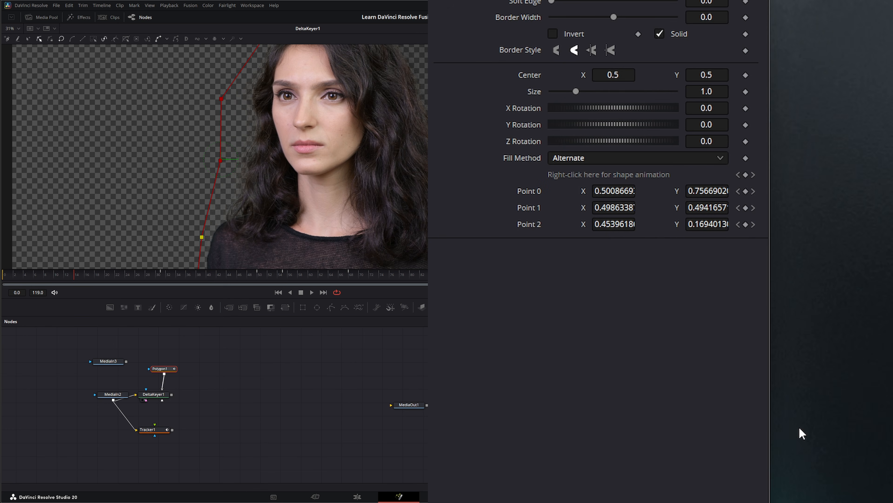
Play and scrub through the clip to check how the whole garbage matte polygon follows the woman's movement.
{"action": "scroll", "coordinate": [224, 199], "scroll_direction": "down", "scroll_amount": 2}
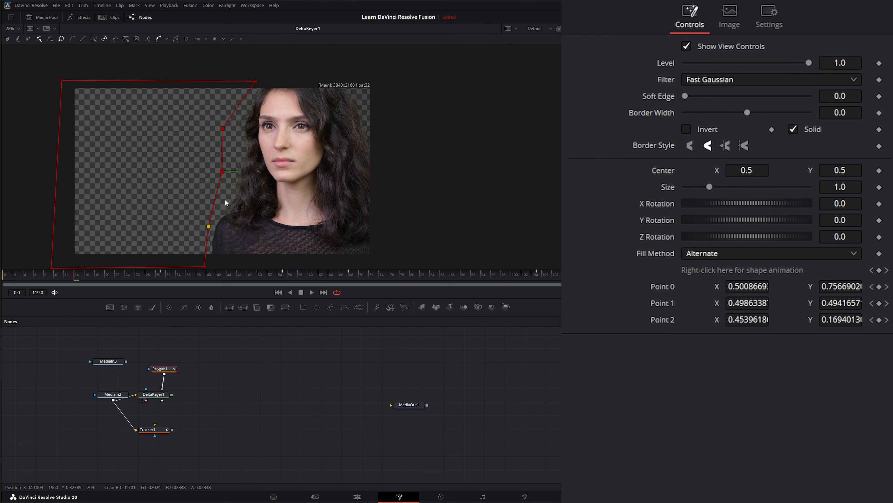
{"action": "left_click", "coordinate": [312, 292]}
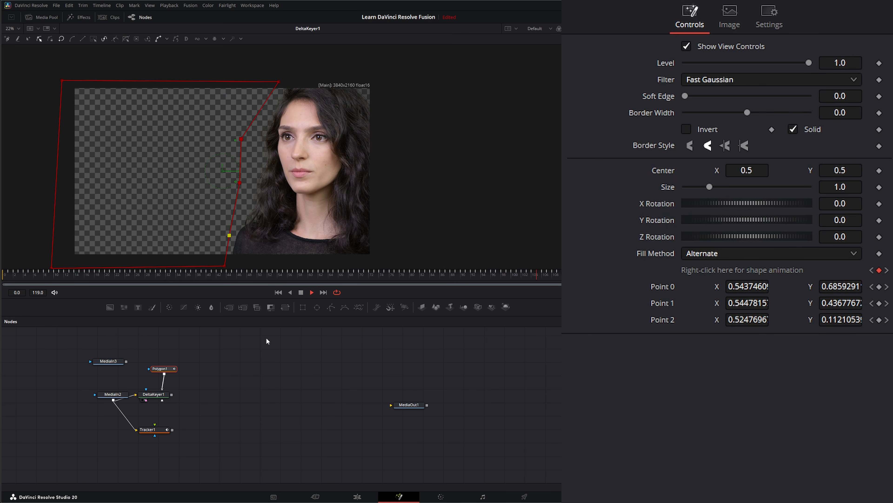
{"action": "key", "text": "space"}
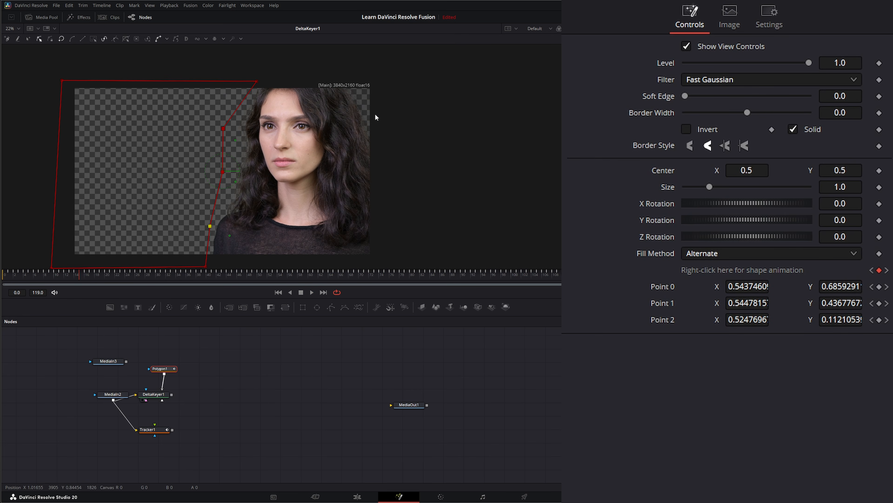
{"action": "left_click_drag", "start_coordinate": [506, 276], "coordinate": [5, 277]}
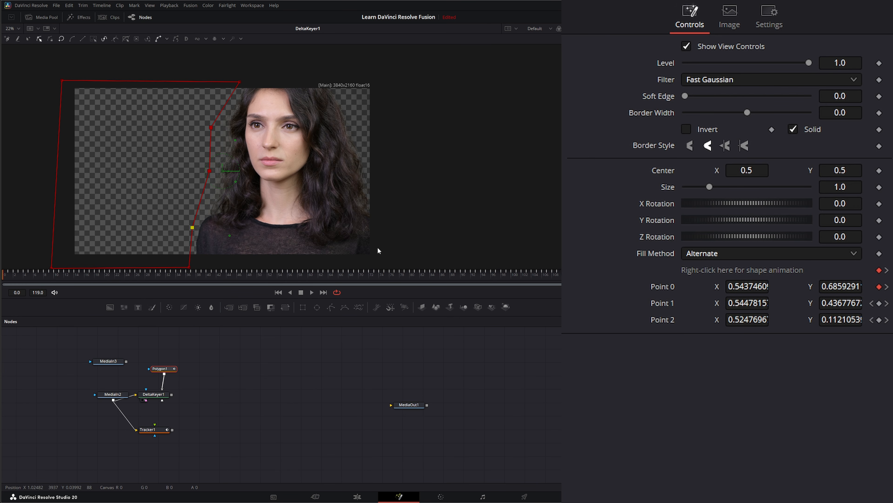
{"action": "left_click_drag", "start_coordinate": [160, 369], "coordinate": [158, 362]}
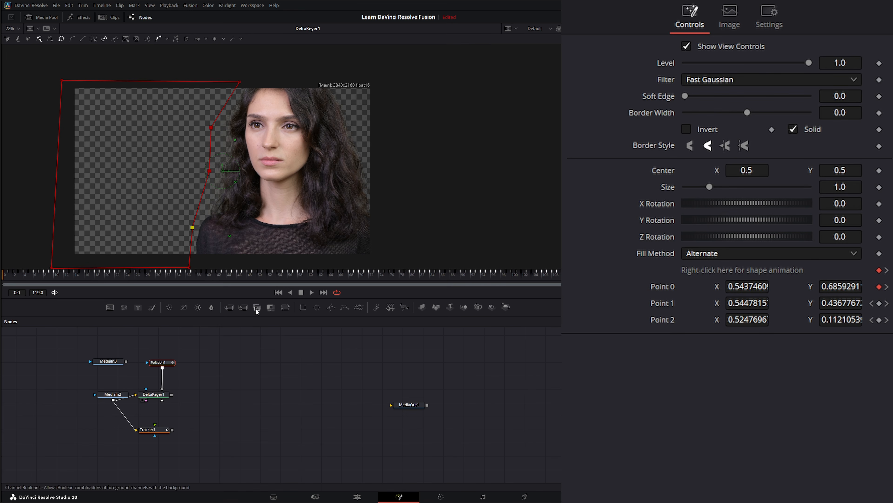
{"action": "left_click_drag", "start_coordinate": [258, 307], "coordinate": [258, 341]}
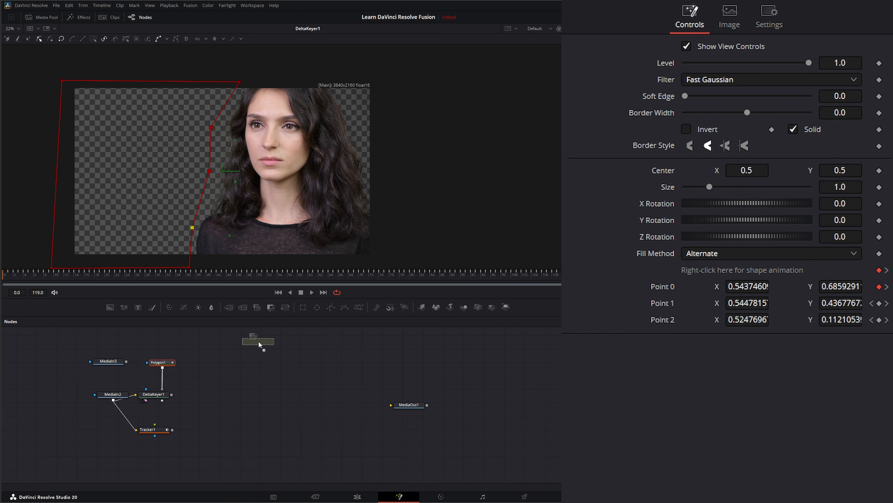
{"action": "left_click_drag", "start_coordinate": [269, 310], "coordinate": [305, 342]}
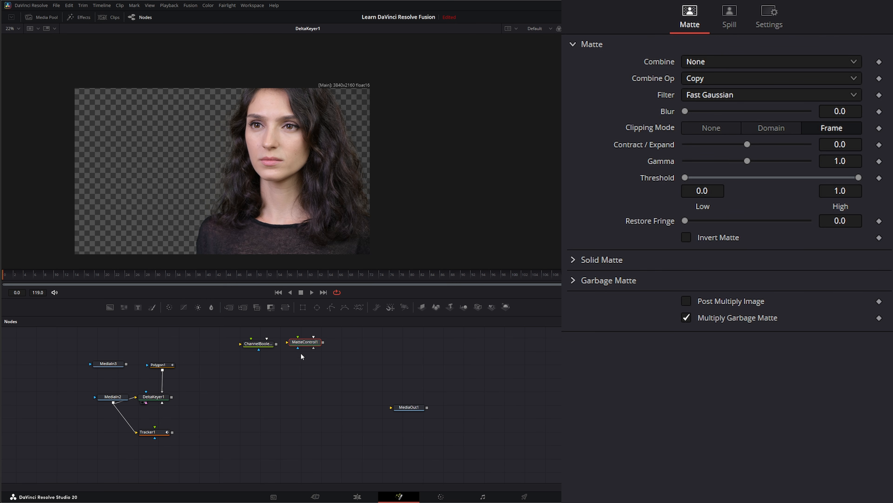
{"action": "left_click_drag", "start_coordinate": [231, 354], "coordinate": [333, 332]}
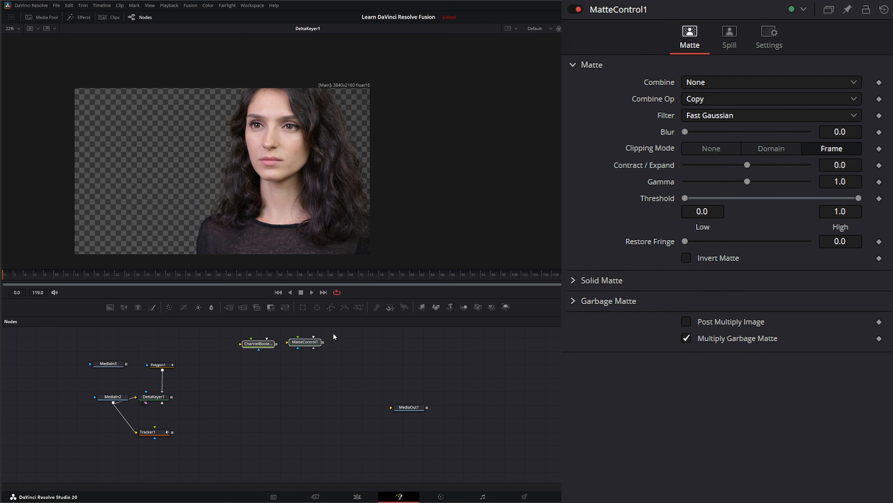
{"action": "key", "text": "Delete"}
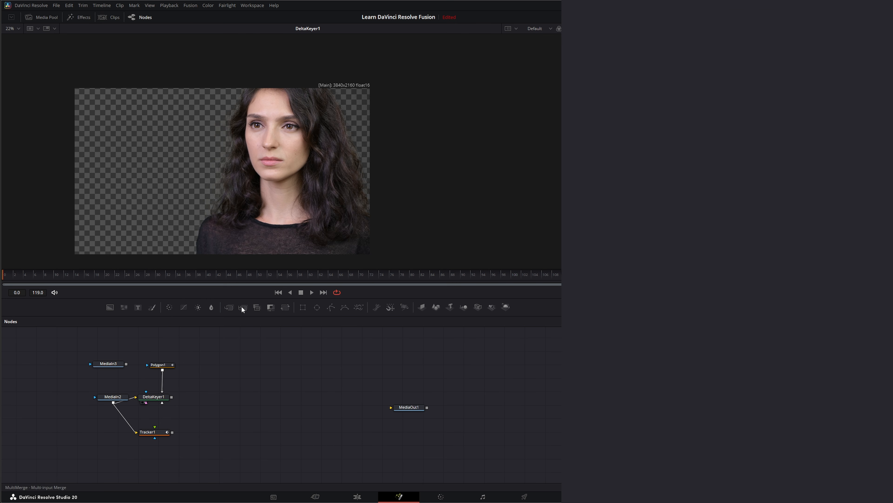
Add a MultiMerge node with Polygon1 as its background and route its output into DeltaKeyer1's garbage matte input.
{"action": "left_click_drag", "start_coordinate": [243, 306], "coordinate": [256, 369]}
{"action": "left_click_drag", "start_coordinate": [215, 412], "coordinate": [216, 411]}
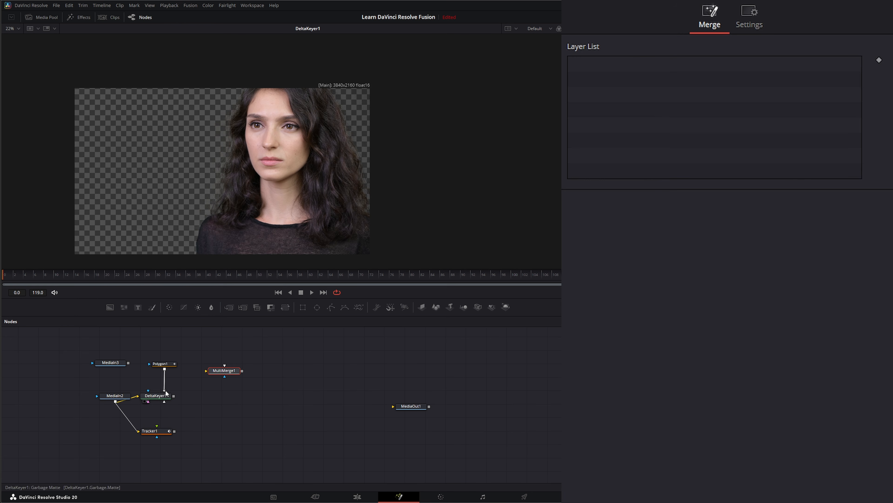
{"action": "mouse_move", "coordinate": [164, 393]}
{"action": "left_mouse_down"}
{"action": "mouse_move", "coordinate": [189, 373]}
{"action": "mouse_move", "coordinate": [219, 372]}
{"action": "mouse_move", "coordinate": [204, 401]}
{"action": "mouse_move", "coordinate": [151, 405]}
{"action": "mouse_move", "coordinate": [164, 402]}
{"action": "left_mouse_up"}
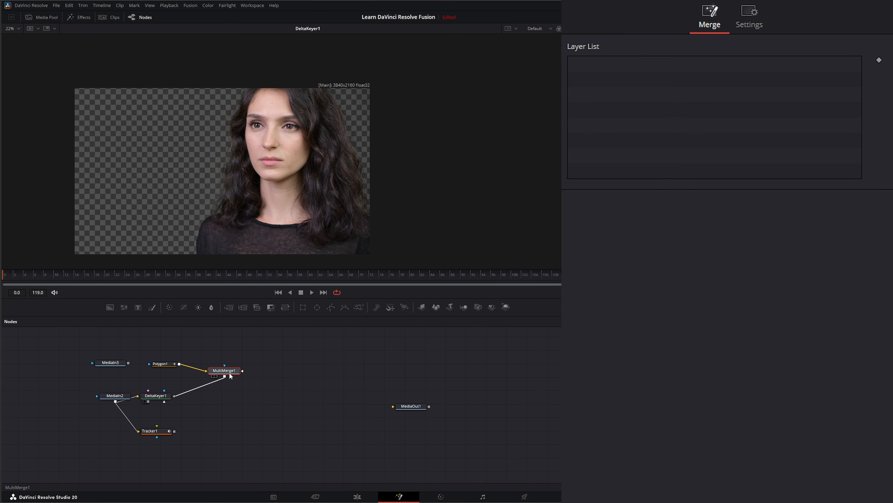
Play the clip to check how Polygon1 masks through the MultiMerge, and return to the first frame.
{"action": "left_click", "coordinate": [171, 364]}
{"action": "key", "text": "space"}
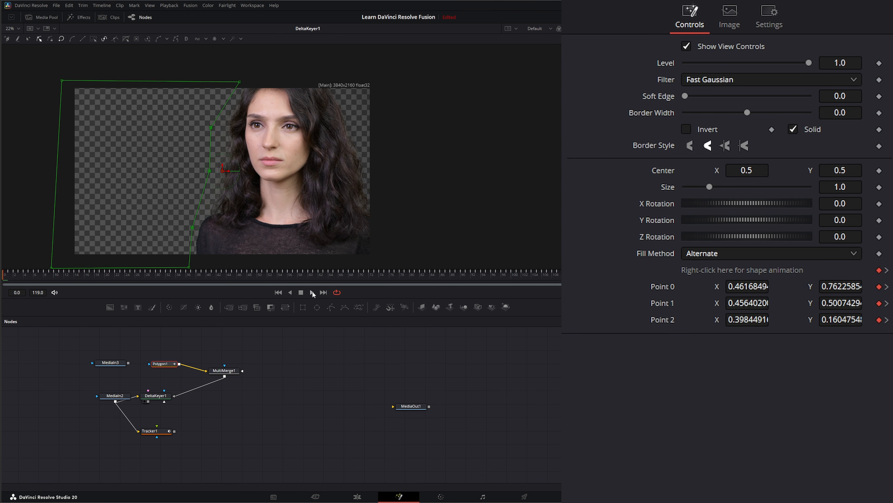
{"action": "left_click", "coordinate": [279, 292]}
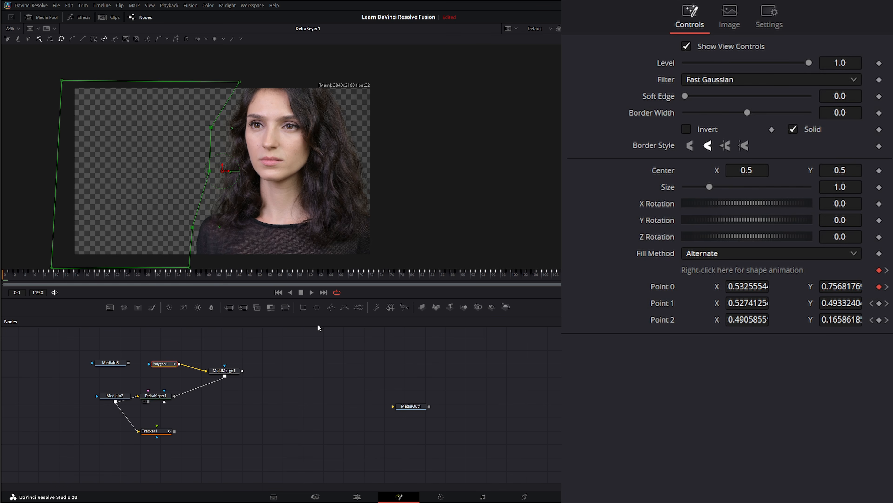
Add a second polygon mask to MultiMerge1, draw a closed seven-point outline beyond the woman's hair at the image's upper-right corner, and hide its handles.
{"action": "left_click_drag", "start_coordinate": [333, 310], "coordinate": [243, 371]}
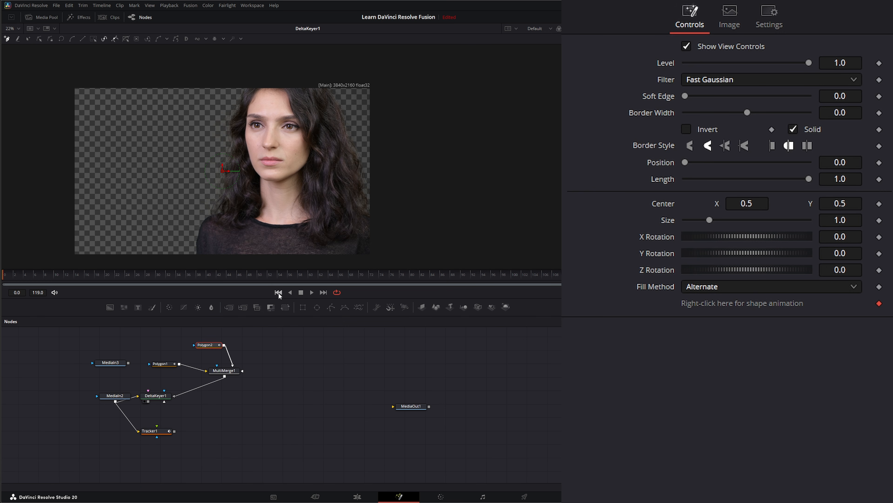
{"action": "left_click", "coordinate": [334, 82]}
{"action": "left_click", "coordinate": [348, 113]}
{"action": "left_click", "coordinate": [366, 149]}
{"action": "left_click", "coordinate": [380, 165]}
{"action": "left_click", "coordinate": [425, 159]}
{"action": "left_click", "coordinate": [415, 66]}
{"action": "left_click", "coordinate": [362, 63]}
{"action": "left_click", "coordinate": [333, 82]}
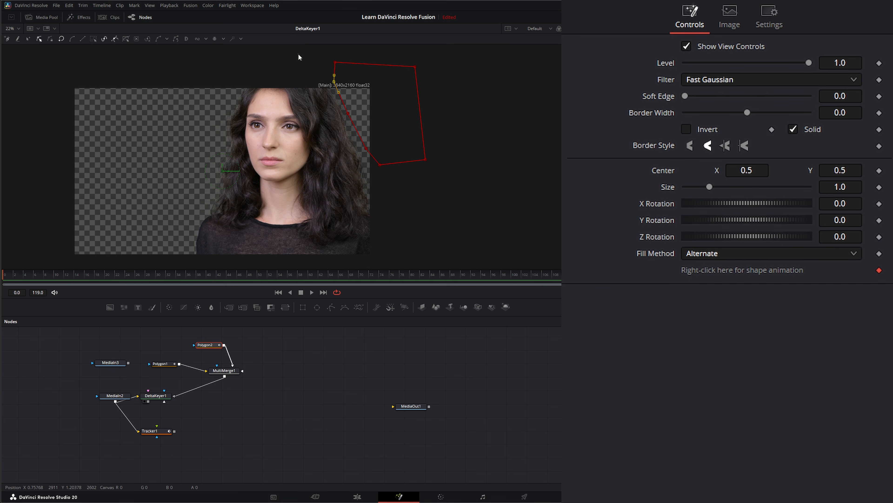
{"action": "left_click_drag", "start_coordinate": [299, 55], "coordinate": [400, 202]}
{"action": "left_click", "coordinate": [115, 39]}
Keyframe Polygon2's hair-side points away from the woman's hair at the last frame, mid-clip and shortly after the start.
{"action": "left_click", "coordinate": [323, 292]}
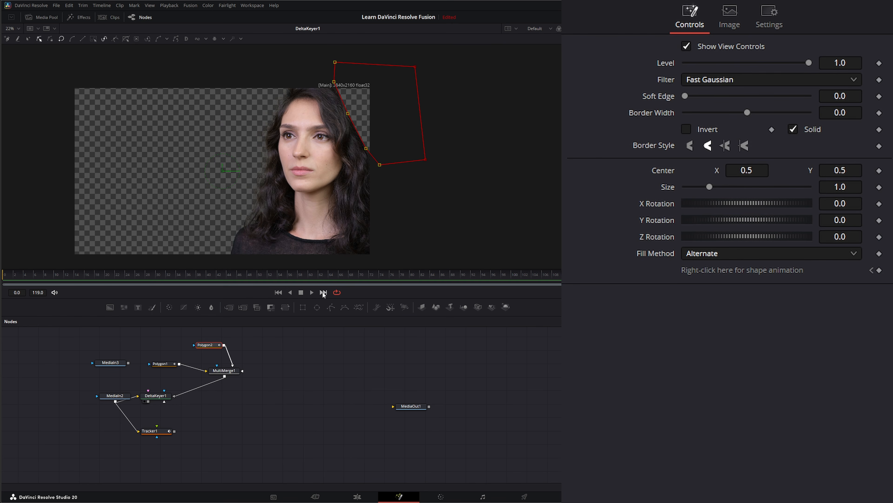
{"action": "left_click_drag", "start_coordinate": [348, 115], "coordinate": [373, 104]}
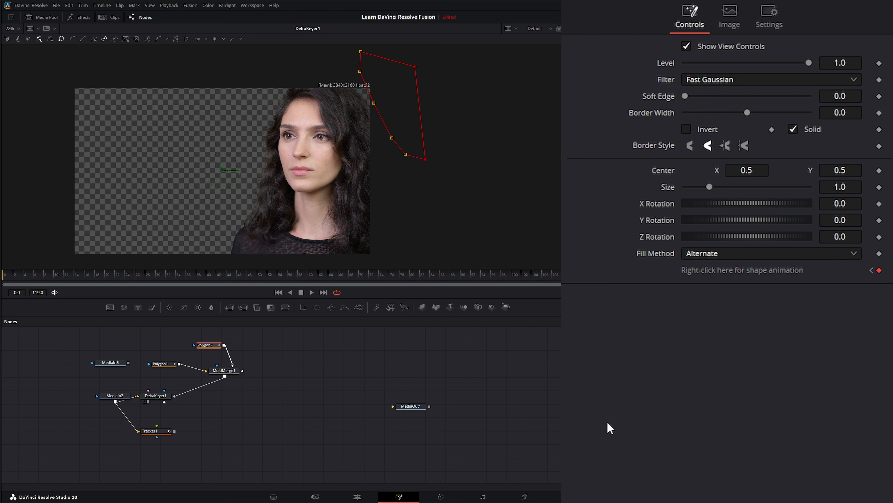
{"action": "key", "text": "space"}
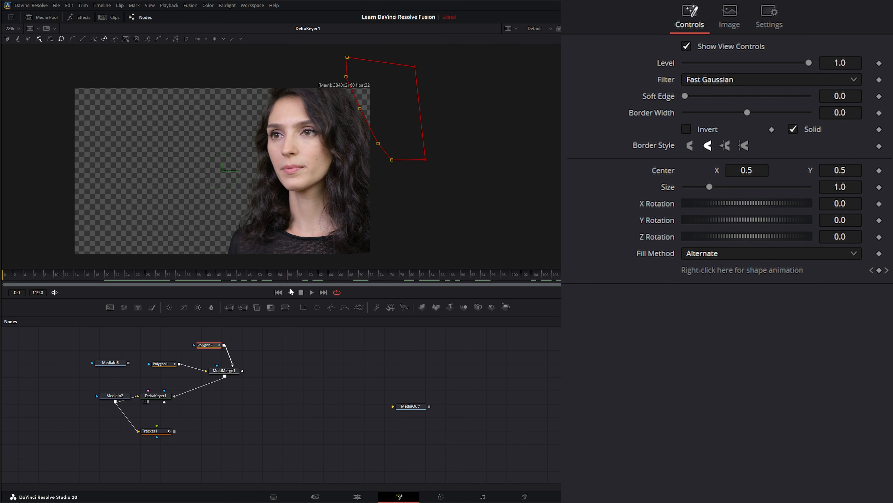
{"action": "key", "text": "space"}
{"action": "left_click_drag", "start_coordinate": [360, 109], "coordinate": [367, 105]}
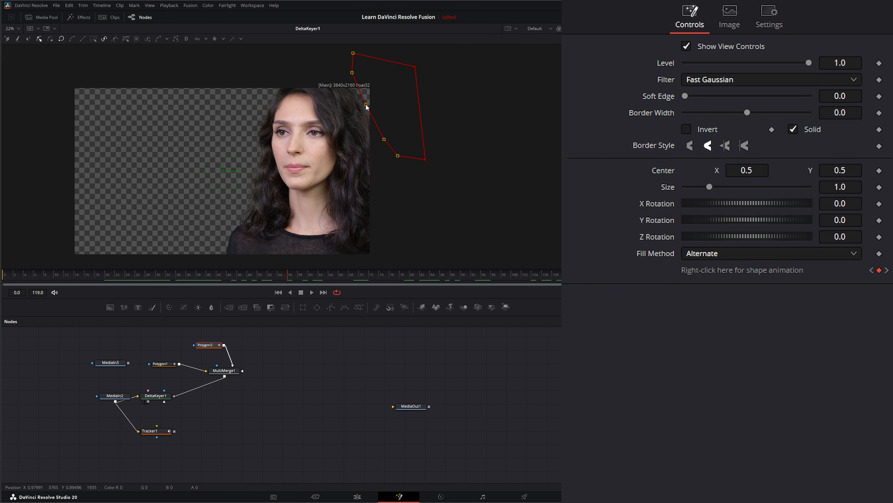
{"action": "left_click_drag", "start_coordinate": [285, 278], "coordinate": [58, 288]}
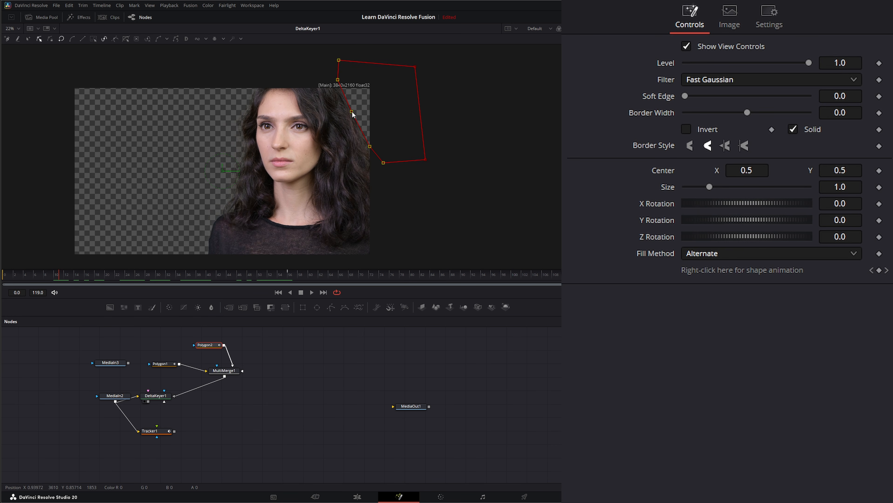
{"action": "left_click_drag", "start_coordinate": [353, 113], "coordinate": [360, 109]}
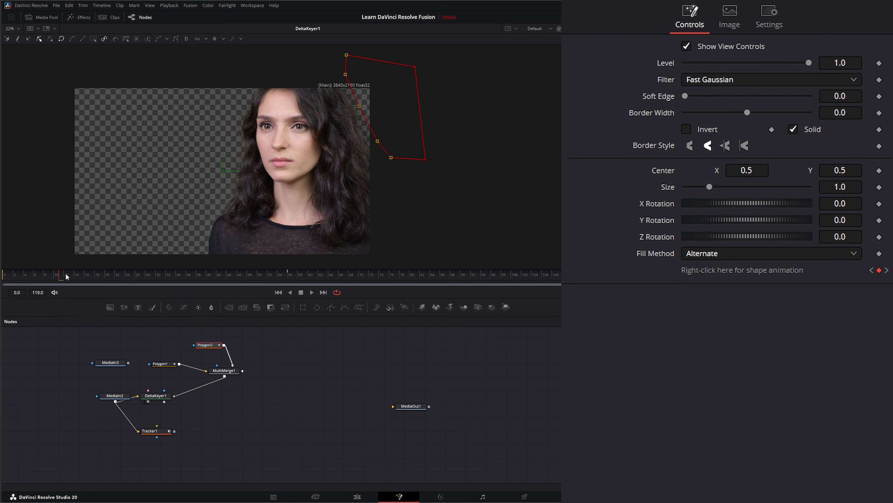
{"action": "left_click_drag", "start_coordinate": [65, 275], "coordinate": [2, 293]}
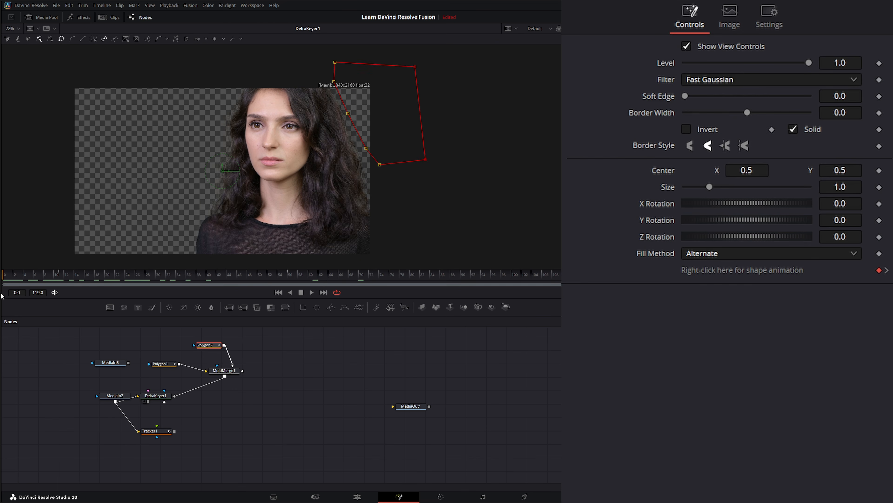
Examine MultiMerge1's layer settings and the two polygon masks feeding it.
{"action": "left_click", "coordinate": [224, 370]}
{"action": "left_click", "coordinate": [160, 364]}
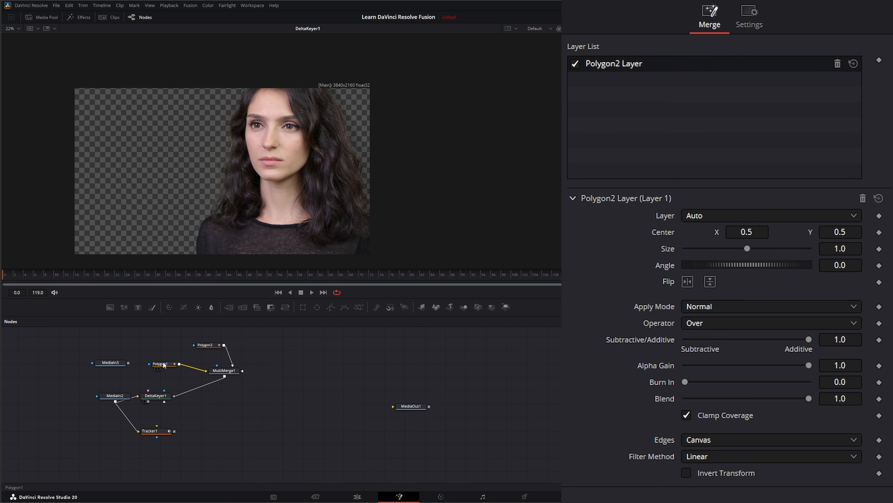
{"action": "left_click", "coordinate": [211, 344]}
{"action": "left_click", "coordinate": [225, 371]}
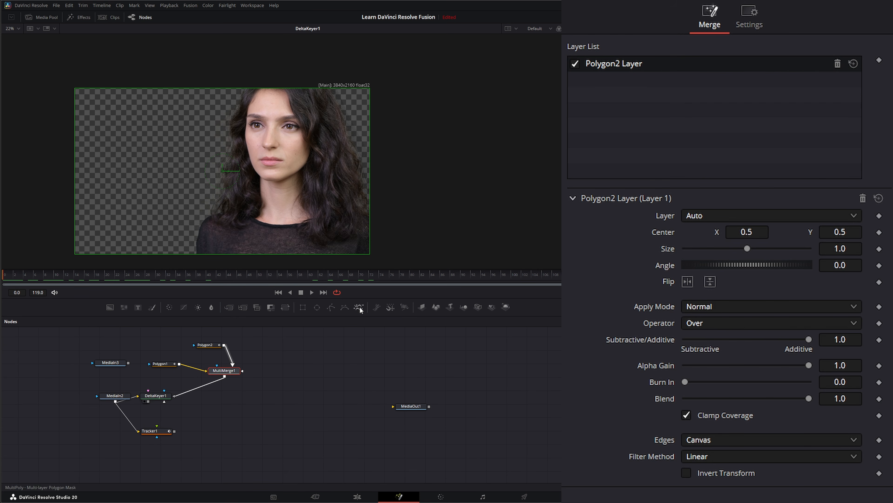
Replace MultiMerge1 with a new MultiPoly mask on DeltaKeyer1's garbage matte input, keeping DeltaKeyer1 in the viewer.
{"action": "left_click", "coordinate": [177, 396]}
{"action": "left_click_drag", "start_coordinate": [359, 308], "coordinate": [156, 396]}
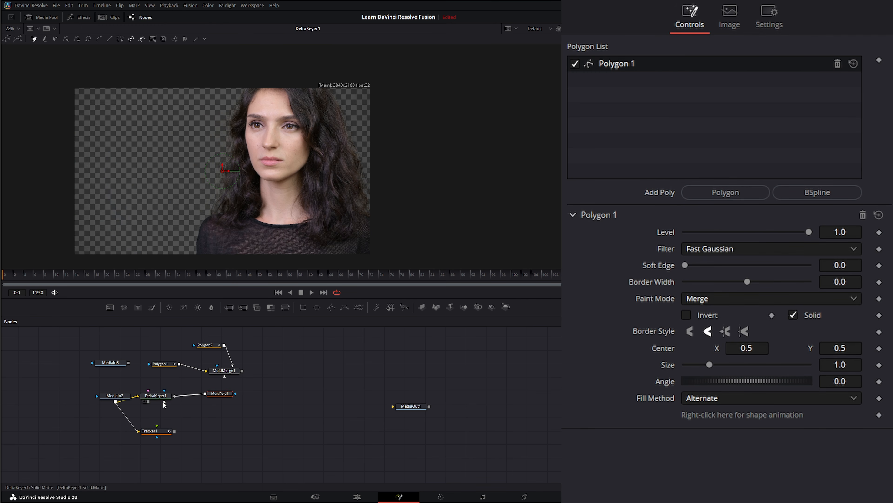
{"action": "key", "text": "1"}
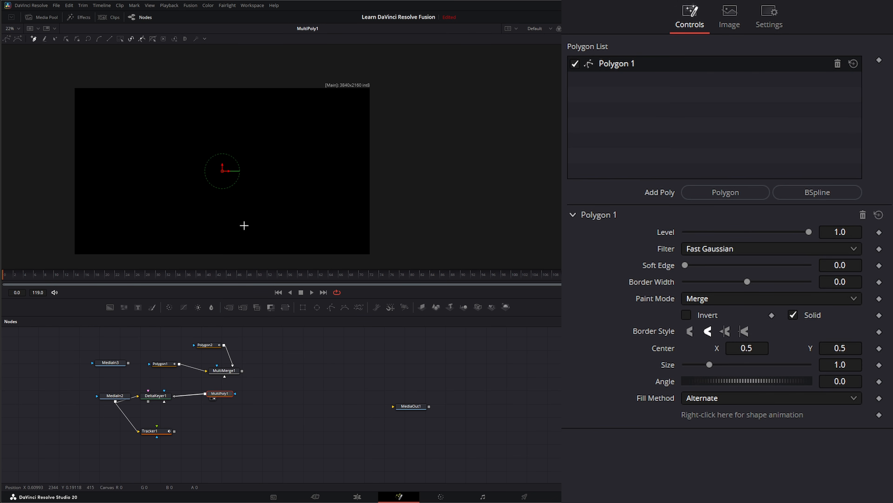
{"action": "key", "text": "1"}
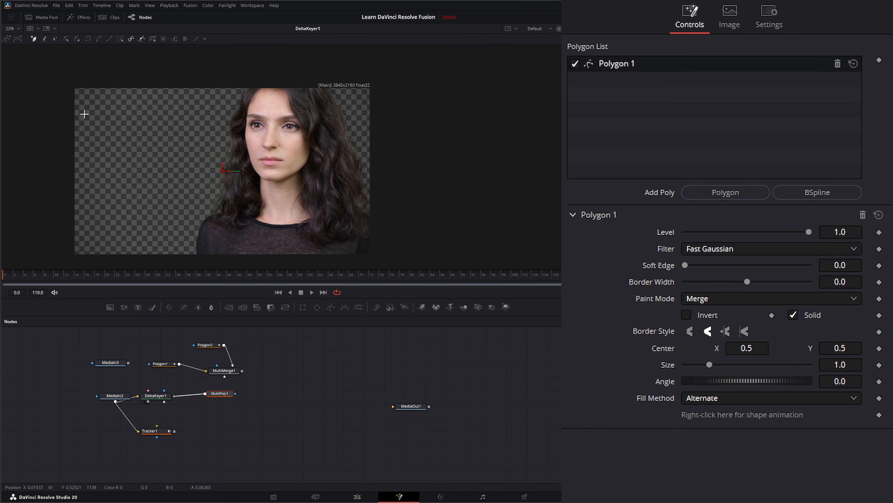
Draw MultiPoly1's Polygon 1 as a closed eight-point outline around the empty background beside the woman, and hide its point handles.
{"action": "left_click_drag", "start_coordinate": [58, 79], "coordinate": [85, 78]}
{"action": "left_click", "coordinate": [239, 74]}
{"action": "left_click", "coordinate": [224, 112]}
{"action": "left_click", "coordinate": [214, 142]}
{"action": "left_click", "coordinate": [210, 157]}
{"action": "left_click", "coordinate": [199, 194]}
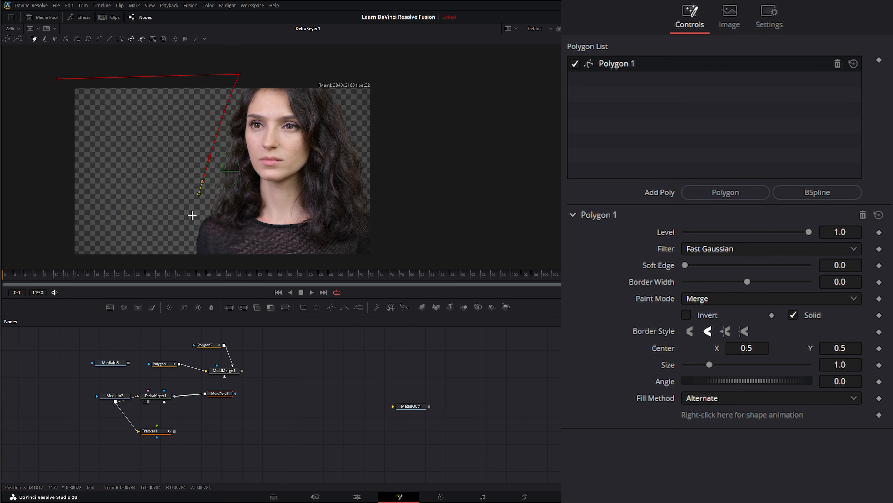
{"action": "left_click", "coordinate": [187, 233]}
{"action": "left_click", "coordinate": [188, 253]}
{"action": "left_click", "coordinate": [189, 263]}
{"action": "left_click", "coordinate": [104, 261]}
{"action": "left_click", "coordinate": [62, 261]}
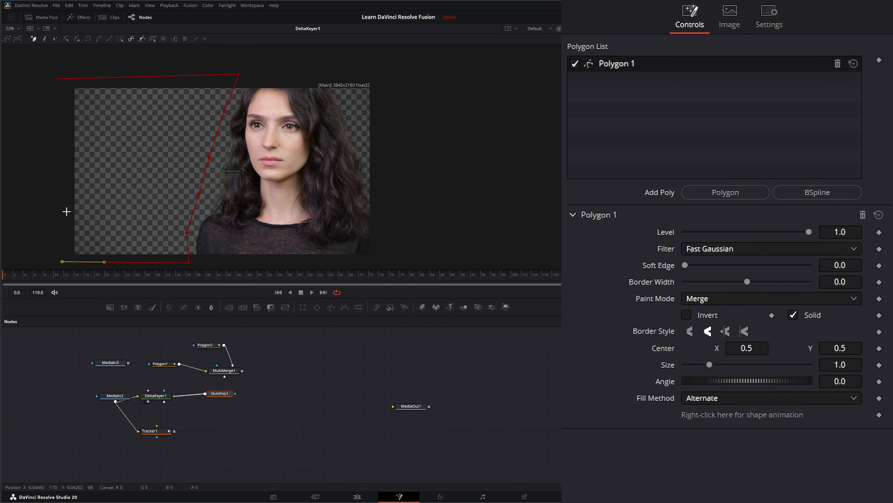
{"action": "left_click", "coordinate": [58, 79]}
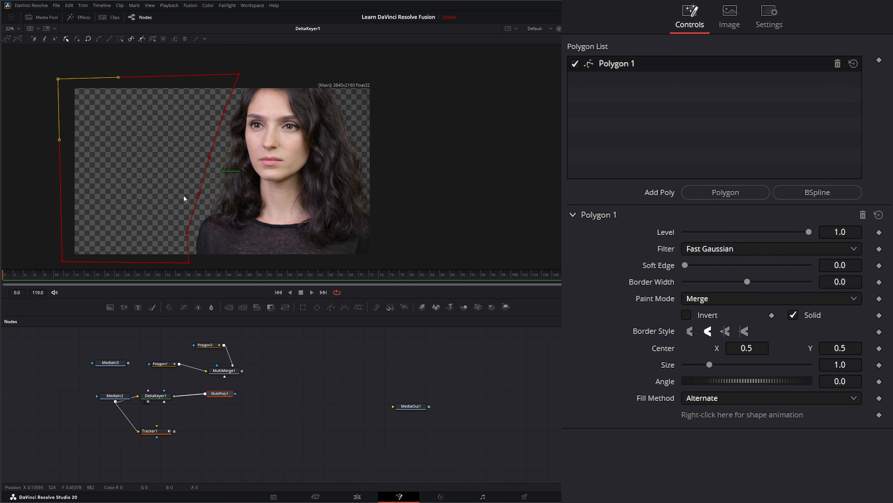
{"action": "left_click_drag", "start_coordinate": [23, 60], "coordinate": [249, 269]}
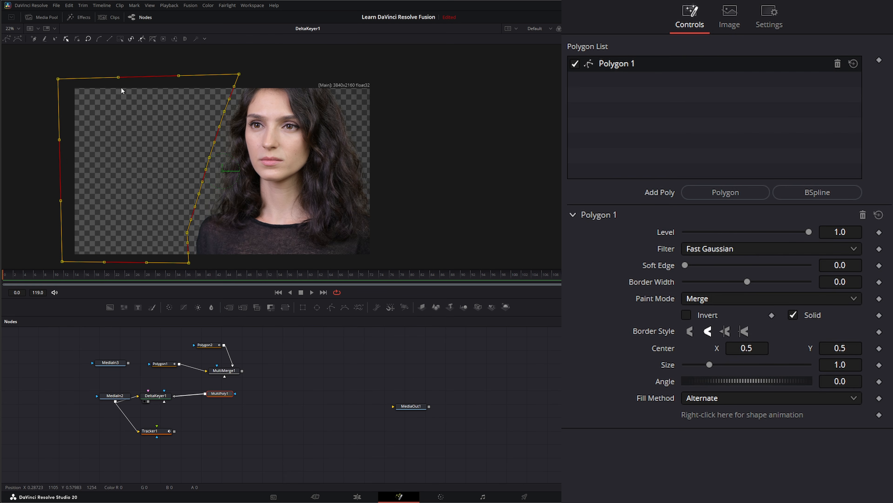
{"action": "left_click", "coordinate": [146, 40]}
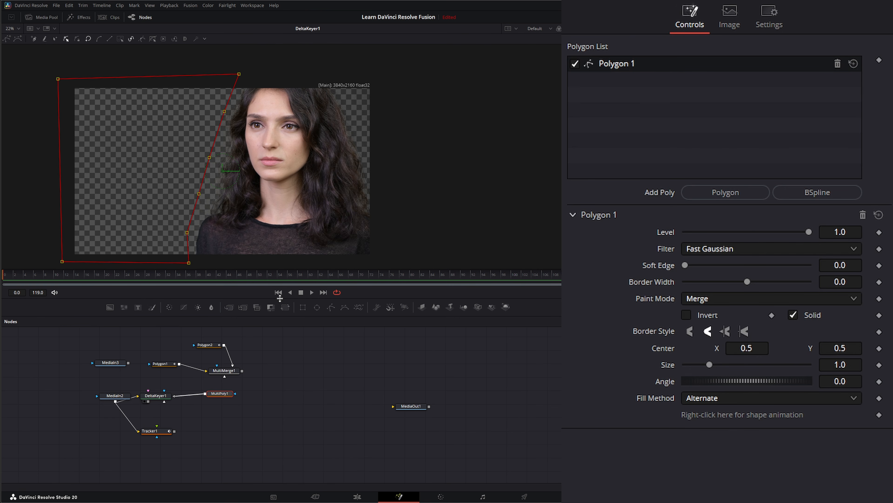
Try shifting the whole polygon beside the woman at the last frame, play the clip, and move it back at the first frame.
{"action": "left_click_drag", "start_coordinate": [209, 158], "coordinate": [246, 160]}
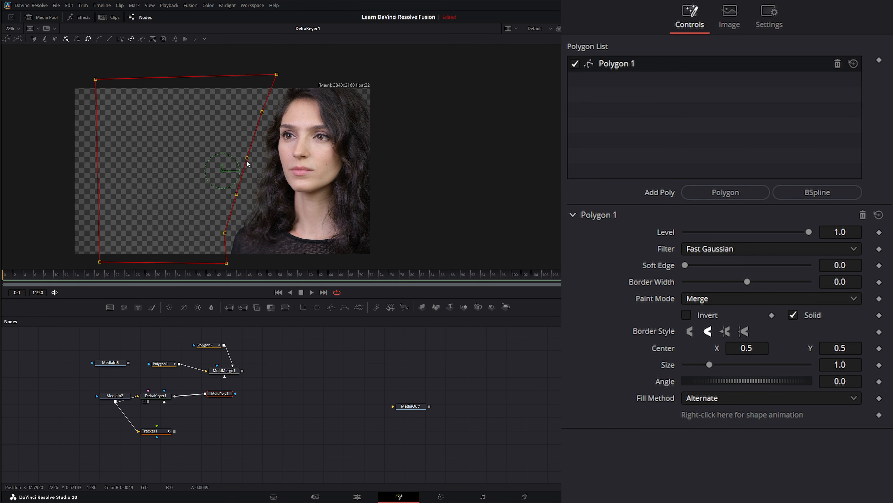
{"action": "left_click", "coordinate": [312, 292]}
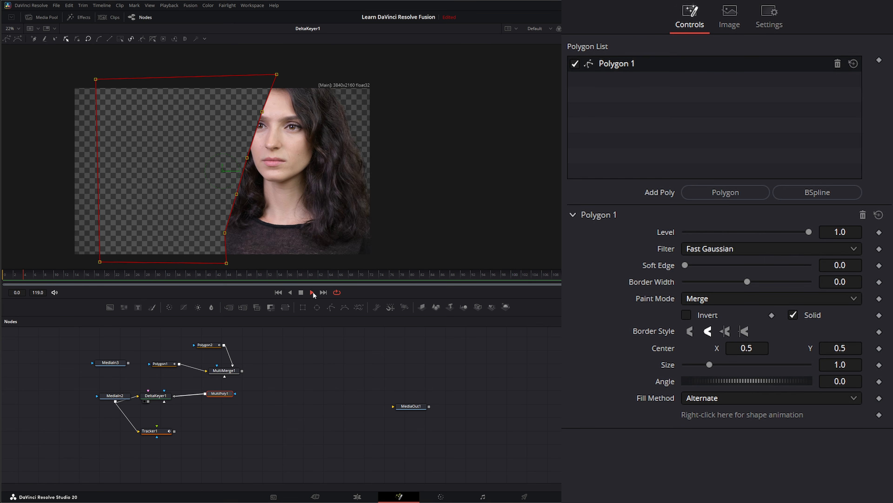
{"action": "left_click", "coordinate": [301, 293]}
{"action": "left_click", "coordinate": [278, 292]}
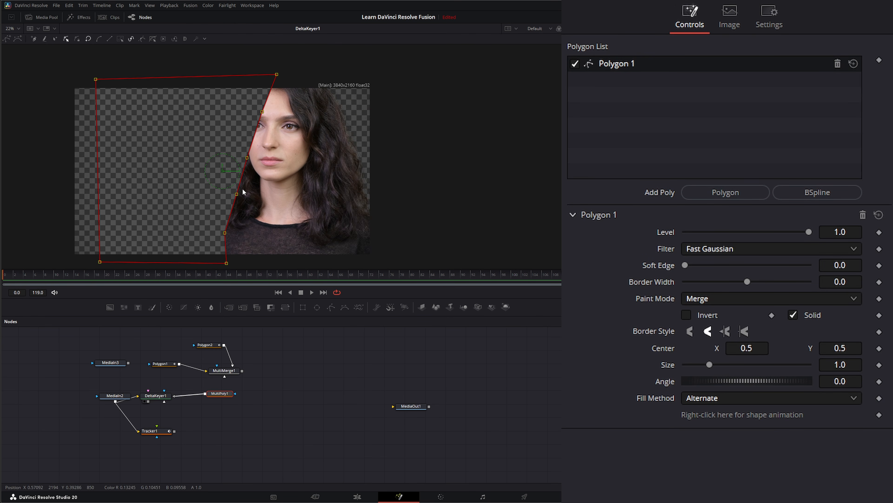
{"action": "left_click_drag", "start_coordinate": [237, 194], "coordinate": [202, 199]}
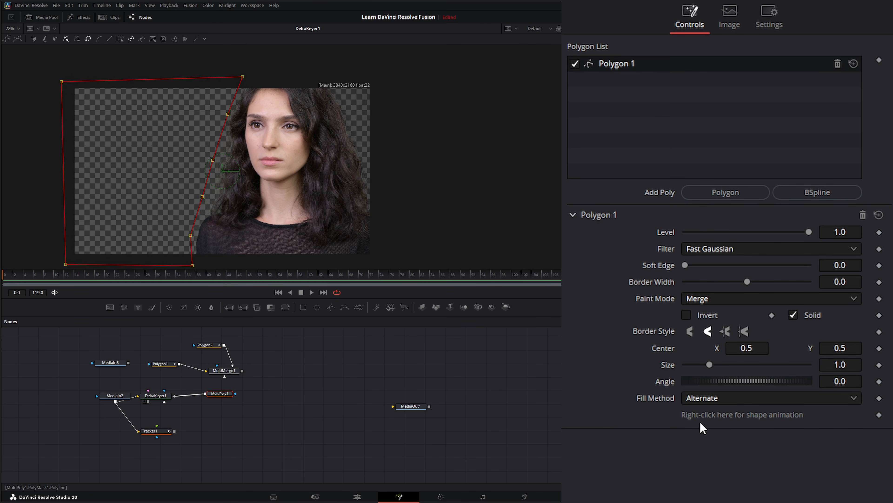
Animate Polygon 1's shape, shift its points along the woman's edge to follow her hair at a later frame, and return to frame 0.
{"action": "right_click", "coordinate": [698, 415]}
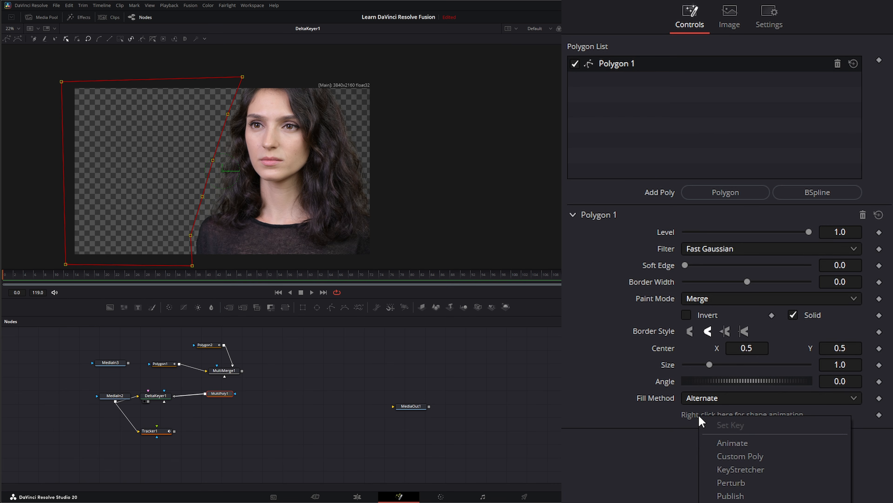
{"action": "left_click", "coordinate": [743, 443]}
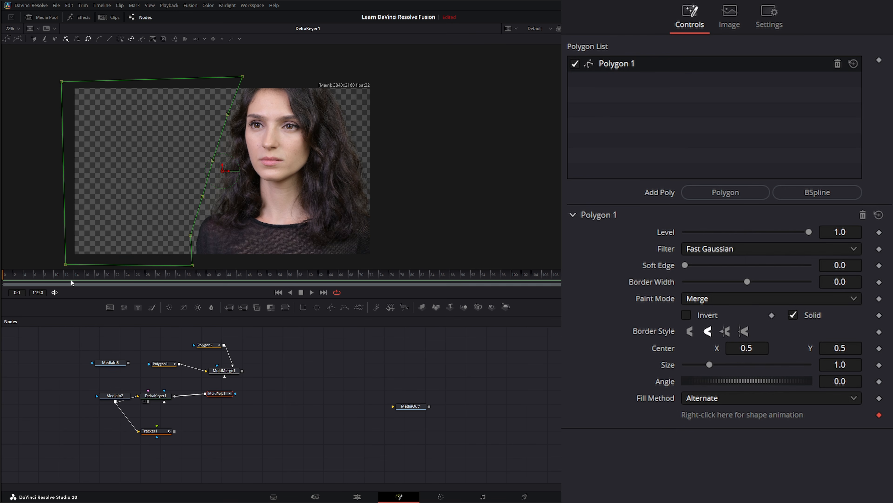
{"action": "left_click_drag", "start_coordinate": [147, 76], "coordinate": [256, 270]}
{"action": "left_click_drag", "start_coordinate": [12, 278], "coordinate": [177, 276]}
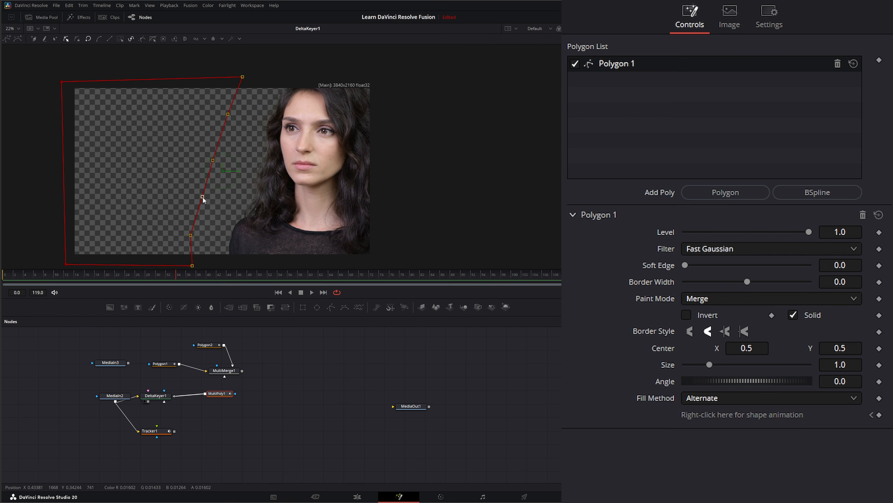
{"action": "left_click_drag", "start_coordinate": [202, 196], "coordinate": [232, 198]}
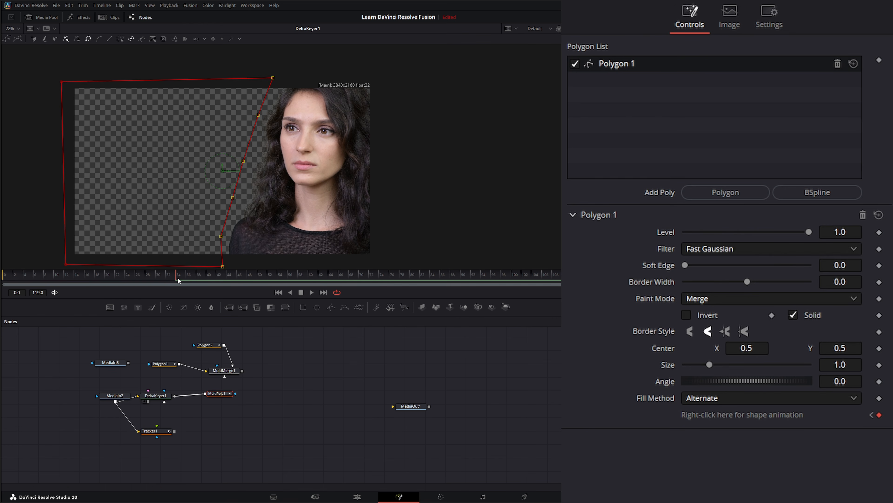
{"action": "left_click_drag", "start_coordinate": [178, 276], "coordinate": [2, 292]}
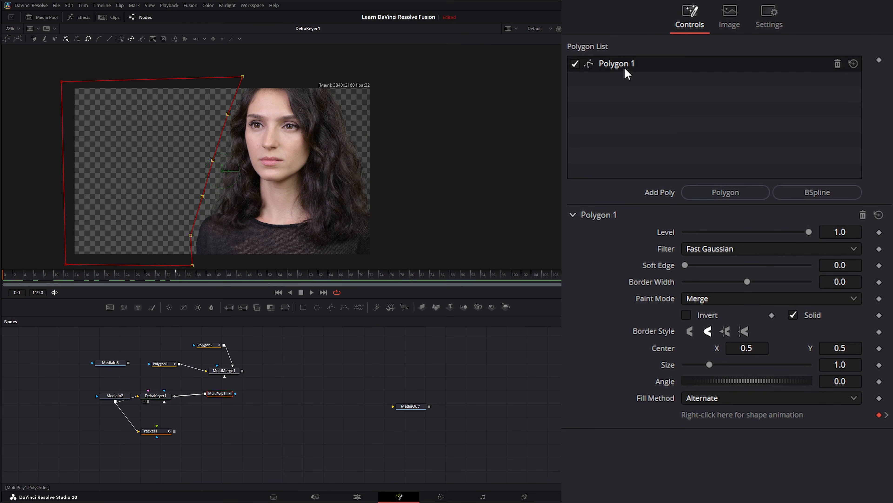
Add Polygon 2 as a closed seven-point, straight-sided outline around the empty upper corner behind the woman's hair, and hide its point handles.
{"action": "left_click", "coordinate": [720, 196]}
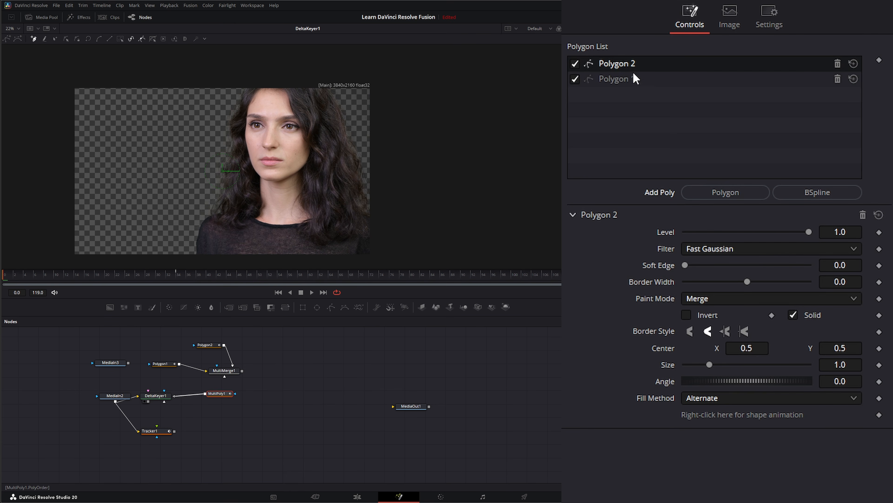
{"action": "left_click", "coordinate": [330, 81]}
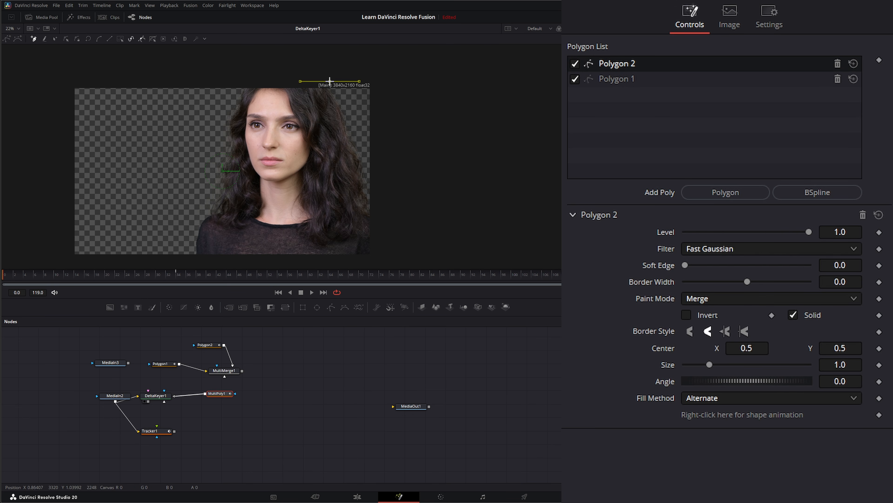
{"action": "left_click", "coordinate": [344, 103]}
{"action": "left_click", "coordinate": [364, 146]}
{"action": "left_click", "coordinate": [381, 168]}
{"action": "left_click", "coordinate": [409, 162]}
{"action": "left_click", "coordinate": [405, 65]}
{"action": "left_click", "coordinate": [360, 64]}
{"action": "left_click", "coordinate": [337, 63]}
{"action": "left_click", "coordinate": [329, 82]}
{"action": "left_click_drag", "start_coordinate": [281, 51], "coordinate": [464, 205]}
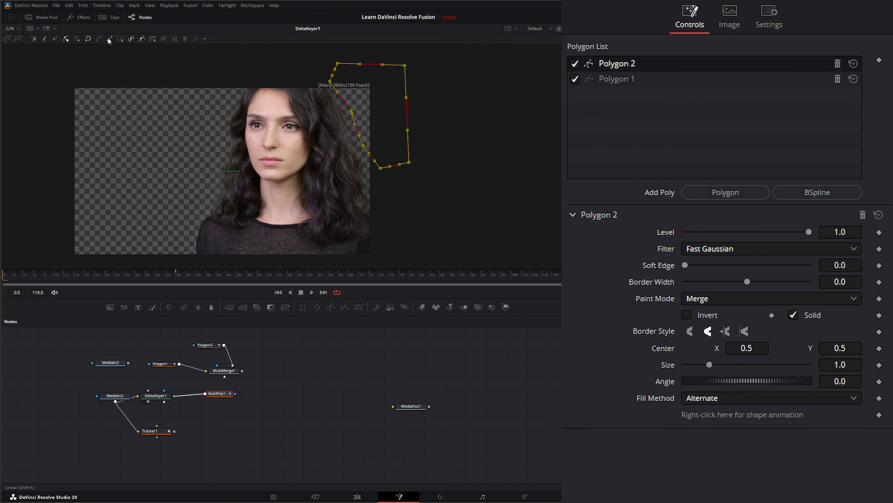
{"action": "left_click", "coordinate": [141, 38]}
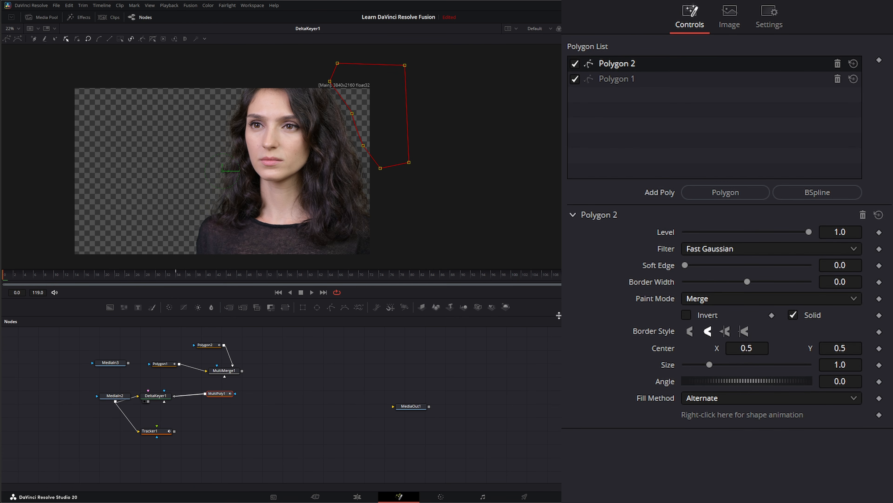
Animate Polygon 2's shape, move the whole outline clear of the woman's hair at a later frame, and return to frame 0.
{"action": "right_click", "coordinate": [704, 414]}
{"action": "left_click", "coordinate": [739, 441]}
{"action": "left_click_drag", "start_coordinate": [16, 280], "coordinate": [177, 278]}
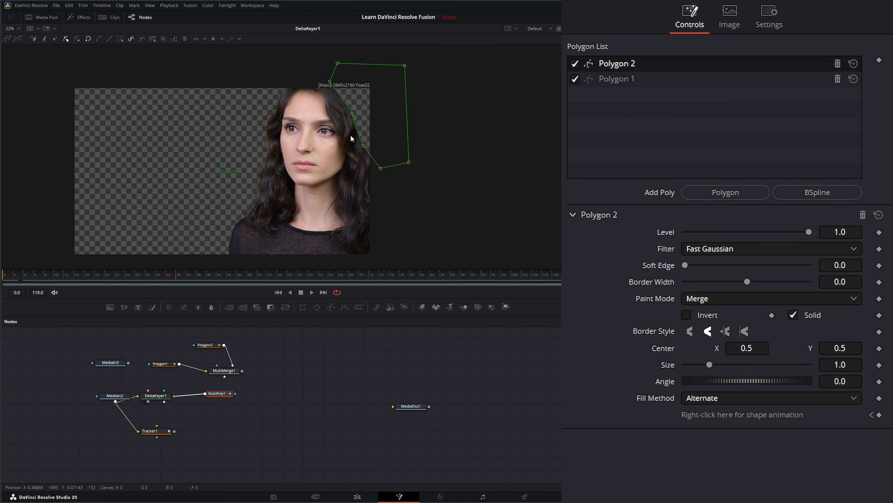
{"action": "left_click_drag", "start_coordinate": [354, 113], "coordinate": [379, 102]}
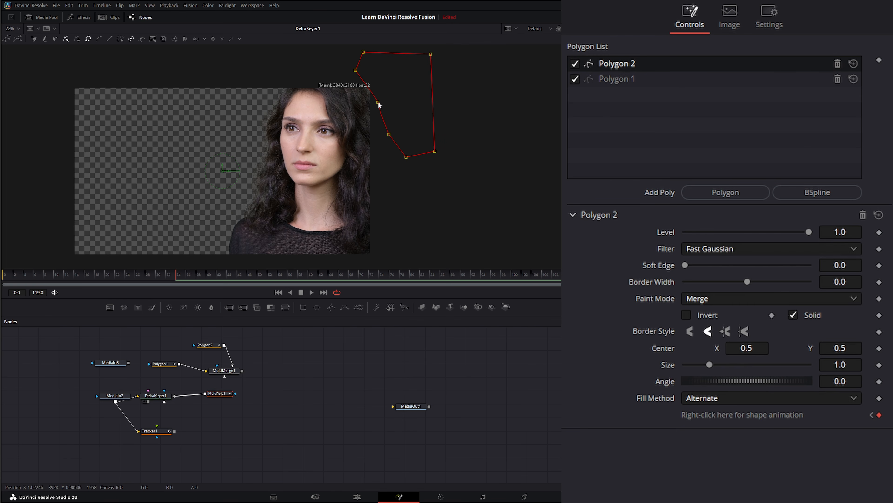
{"action": "left_click_drag", "start_coordinate": [181, 275], "coordinate": [1, 294]}
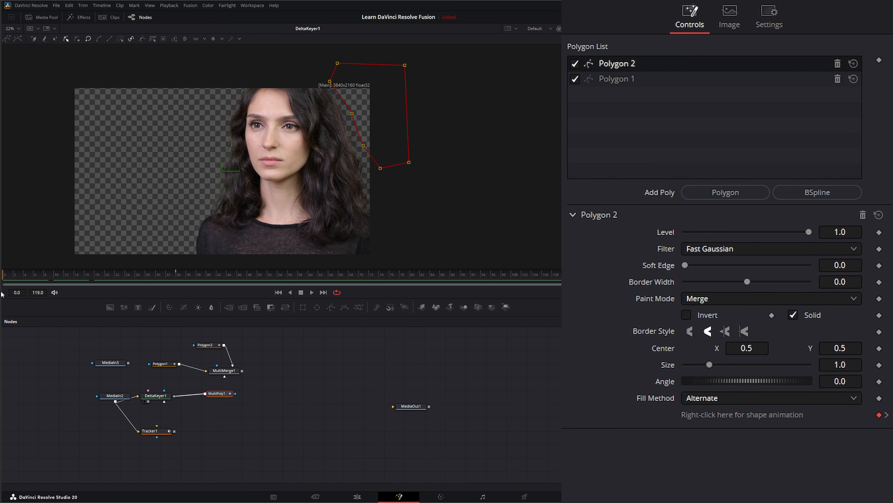
Place MultiPoly1 directly above DeltaKeyer1 in the node graph and rename it GM.
{"action": "left_click_drag", "start_coordinate": [216, 395], "coordinate": [159, 379]}
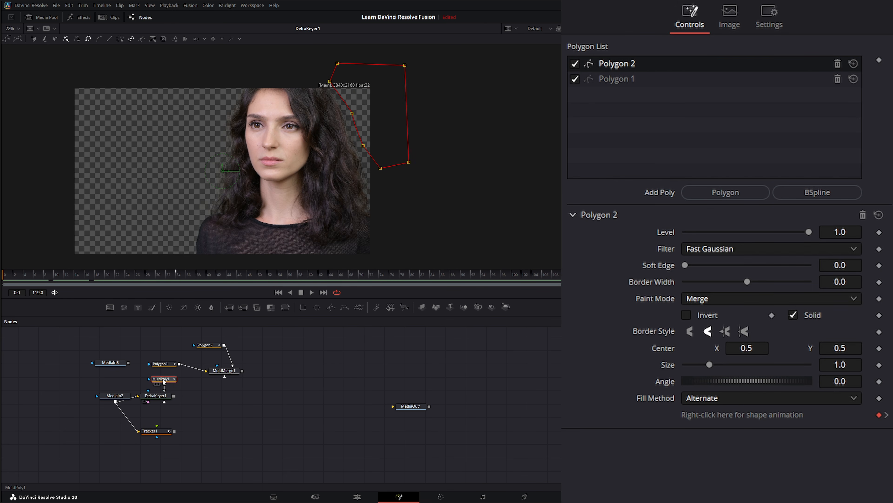
{"action": "key", "text": "F2"}
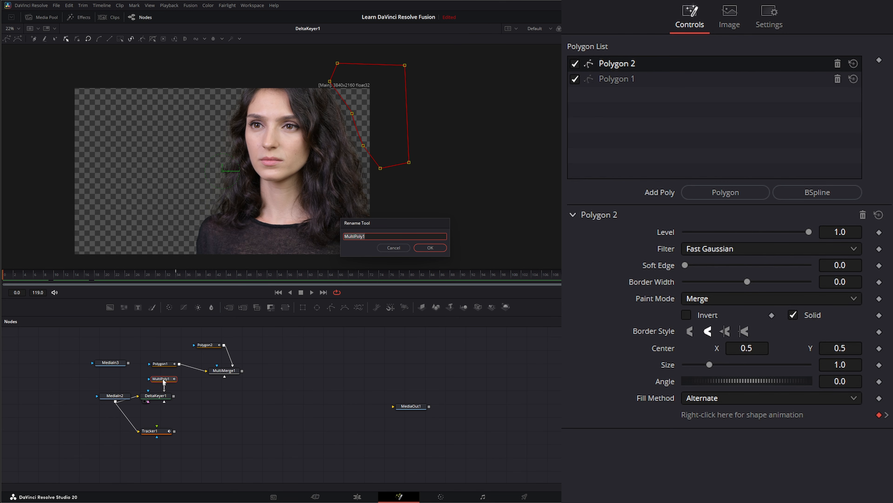
{"action": "type", "text": "GM"}
{"action": "key", "text": "Return"}
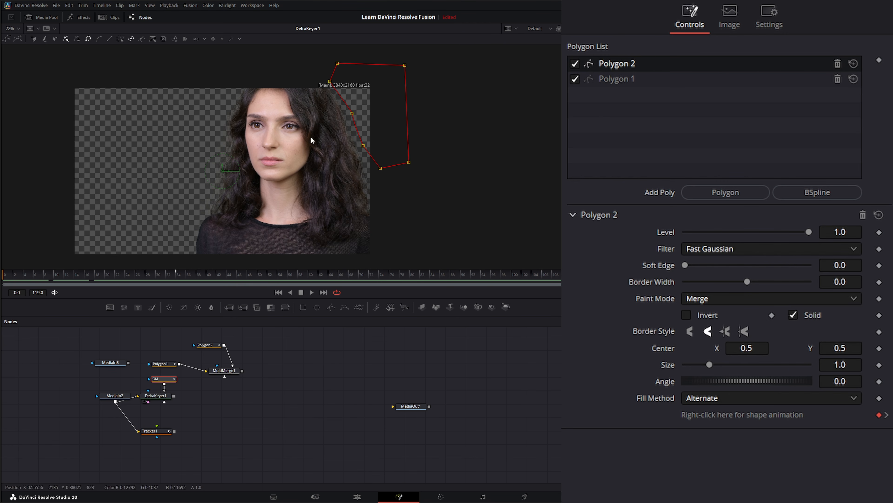
Display DeltaKeyer1's alpha matte in the viewer and add a new unconnected MultiPoly node beside the keyer.
{"action": "left_click", "coordinate": [558, 29]}
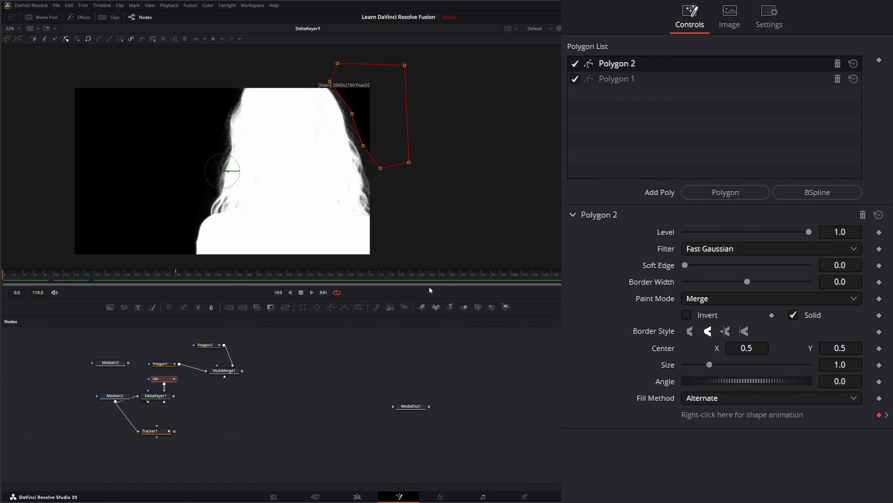
{"action": "scroll", "coordinate": [289, 166], "scroll_direction": "up", "scroll_amount": 5}
{"action": "scroll", "coordinate": [278, 132], "scroll_direction": "down", "scroll_amount": 4}
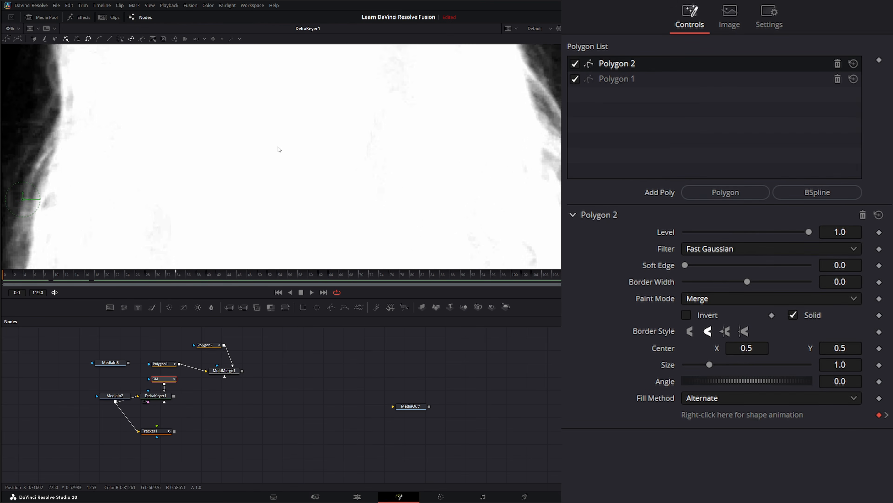
{"action": "left_click_drag", "start_coordinate": [293, 165], "coordinate": [299, 165]}
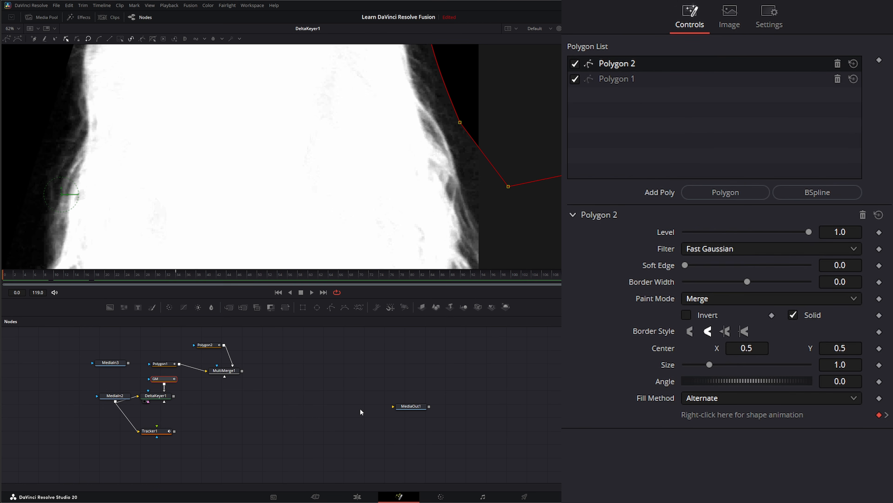
{"action": "left_click_drag", "start_coordinate": [360, 308], "coordinate": [221, 394]}
{"action": "left_click_drag", "start_coordinate": [330, 132], "coordinate": [293, 224]}
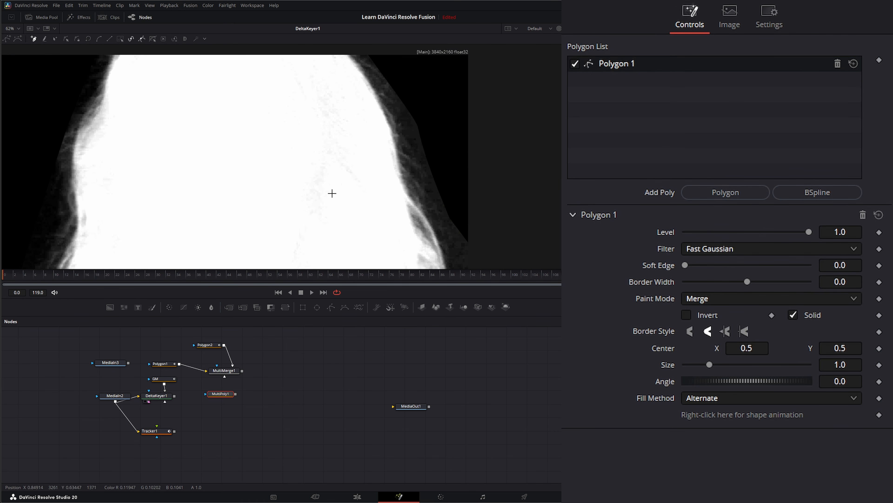
Draw the new MultiPoly's Polygon 1 as a closed six-point outline around the gray specks in the hair, and connect it to DeltaKeyer1's solid matte input.
{"action": "left_click", "coordinate": [255, 49]}
{"action": "left_click", "coordinate": [279, 170]}
{"action": "left_click", "coordinate": [275, 238]}
{"action": "left_click", "coordinate": [374, 249]}
{"action": "left_click", "coordinate": [379, 135]}
{"action": "left_click", "coordinate": [341, 60]}
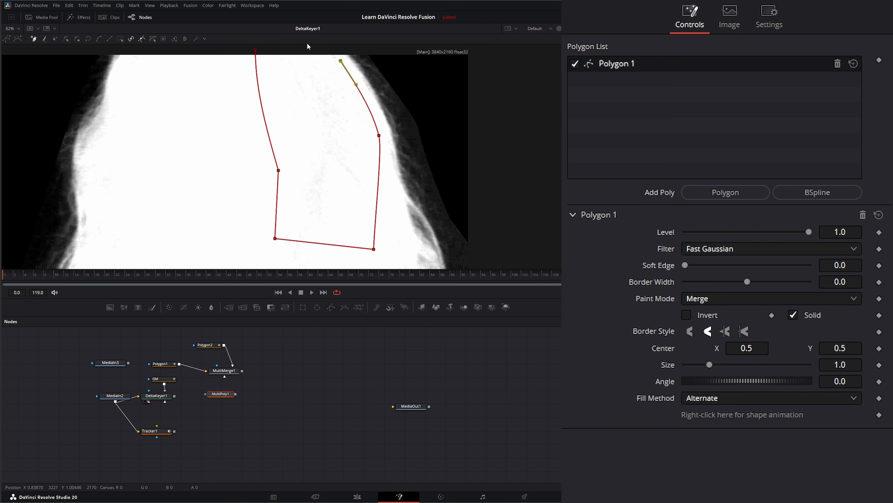
{"action": "left_click", "coordinate": [284, 49]}
{"action": "left_click_drag", "start_coordinate": [255, 50], "coordinate": [256, 91]}
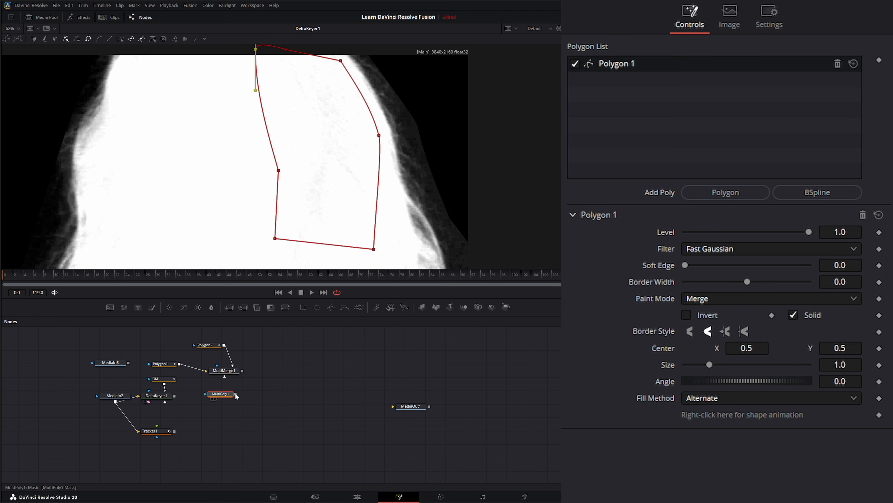
{"action": "left_click_drag", "start_coordinate": [236, 396], "coordinate": [166, 401]}
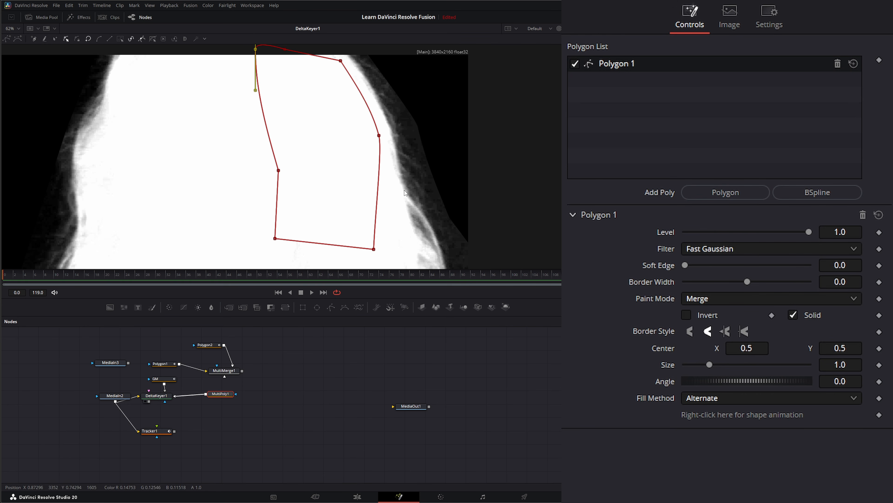
Add Polygon 2 to the new MultiPoly as a closed four-point outline around the gray specks lower in the white matte.
{"action": "left_click", "coordinate": [717, 193]}
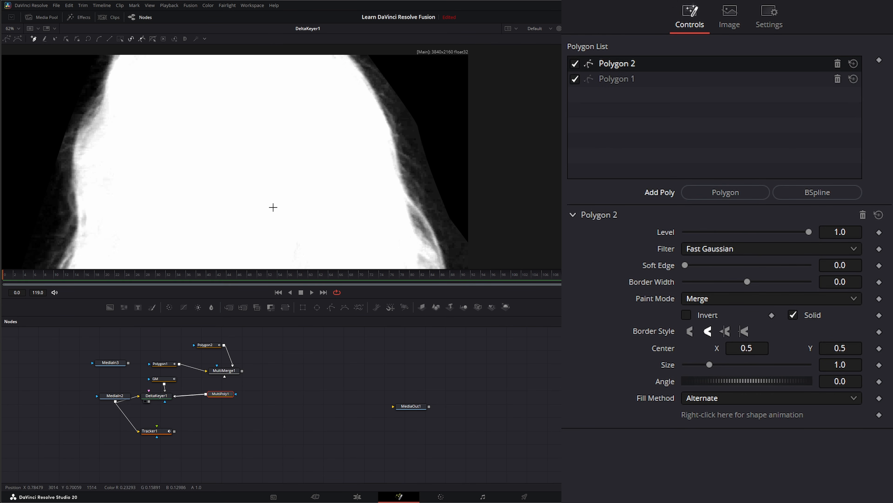
{"action": "left_click_drag", "start_coordinate": [273, 205], "coordinate": [278, 91]}
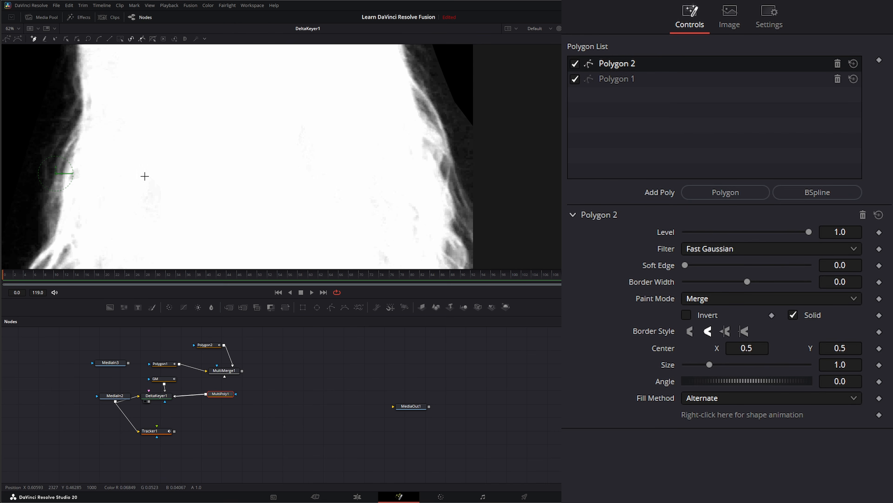
{"action": "left_click", "coordinate": [122, 153]}
{"action": "left_click", "coordinate": [123, 237]}
{"action": "left_click", "coordinate": [209, 235]}
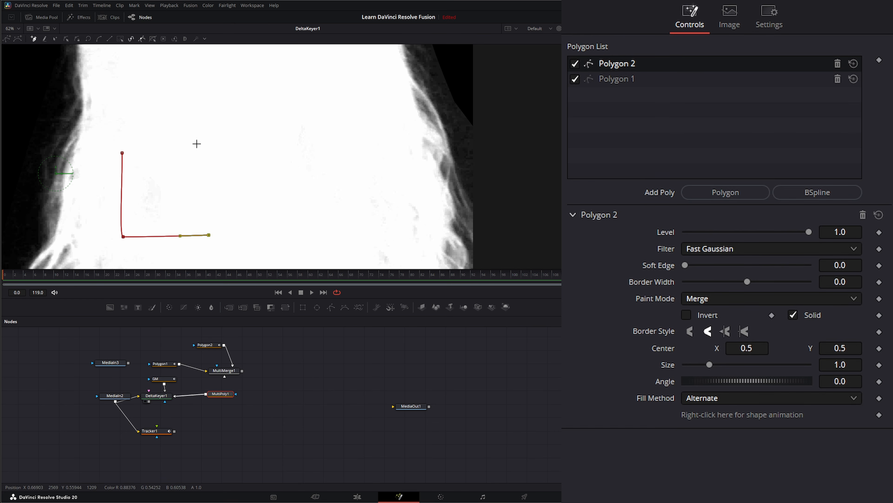
{"action": "left_click", "coordinate": [201, 174]}
{"action": "left_click", "coordinate": [197, 144]}
{"action": "left_click", "coordinate": [122, 153]}
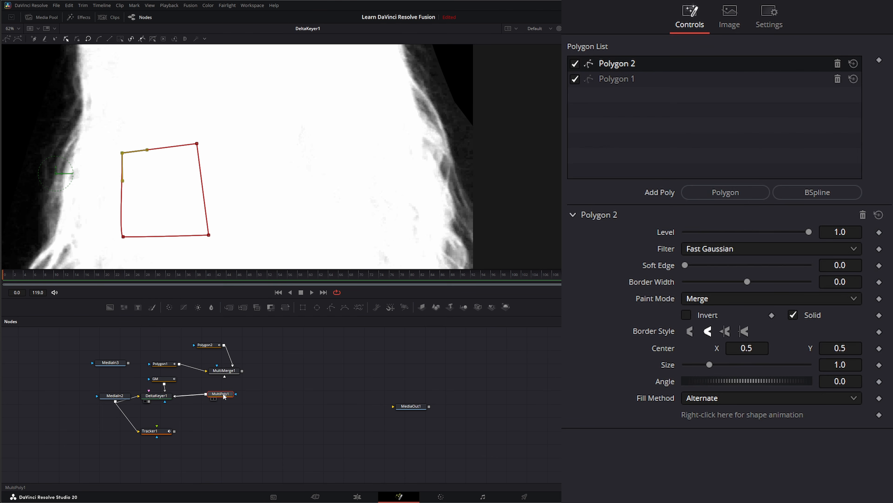
Rename the new MultiPoly node SM and place it directly below DeltaKeyer1 in the node graph.
{"action": "key", "text": "F2"}
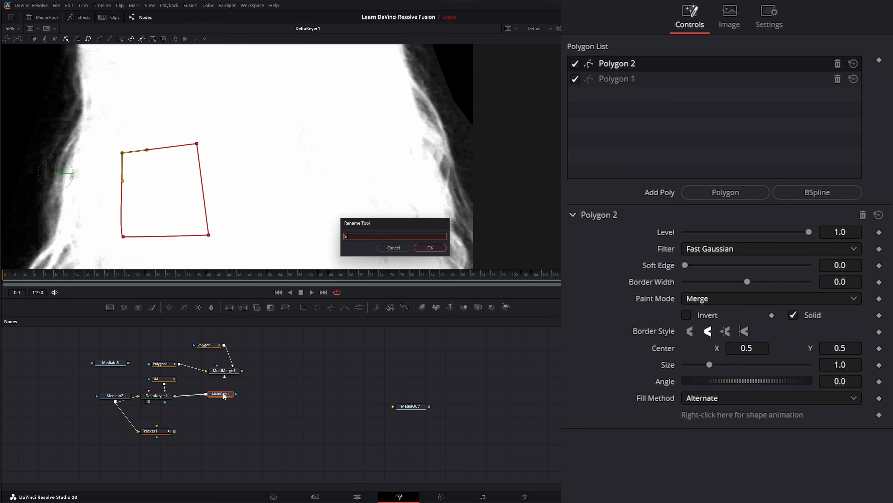
{"action": "key", "text": "Return"}
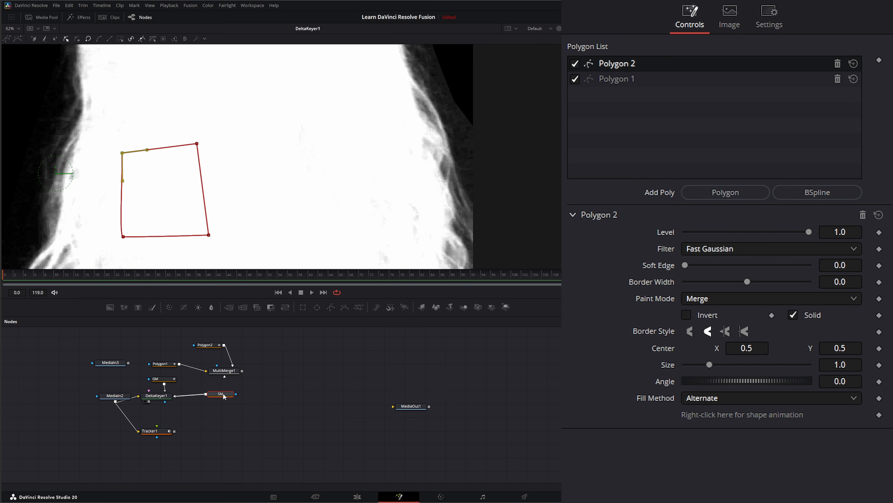
{"action": "left_click_drag", "start_coordinate": [224, 396], "coordinate": [178, 416]}
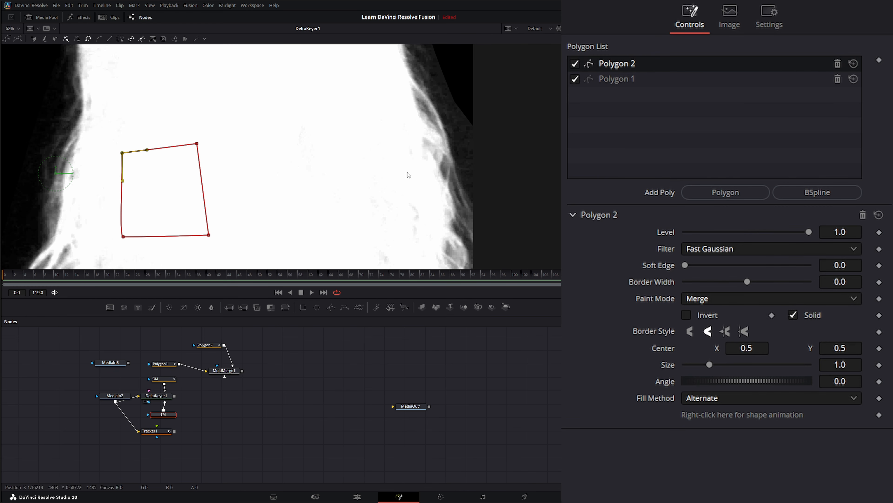
{"action": "scroll", "coordinate": [260, 150], "scroll_direction": "down", "scroll_amount": 2}
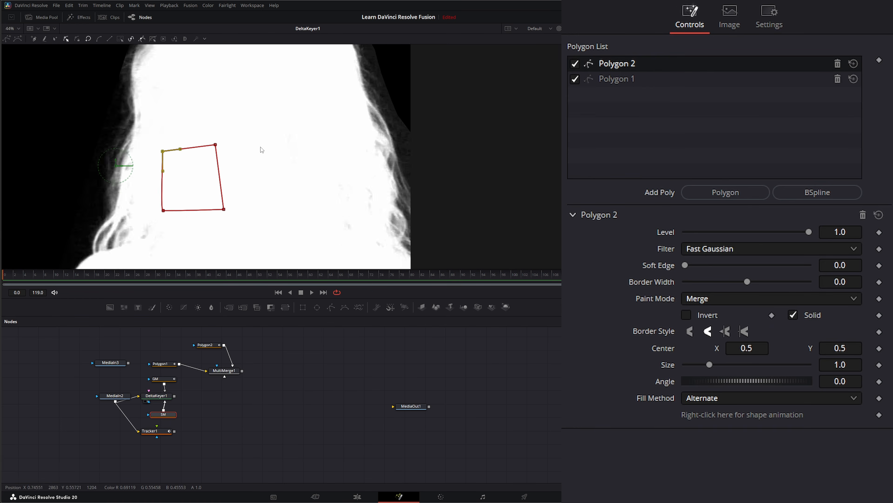